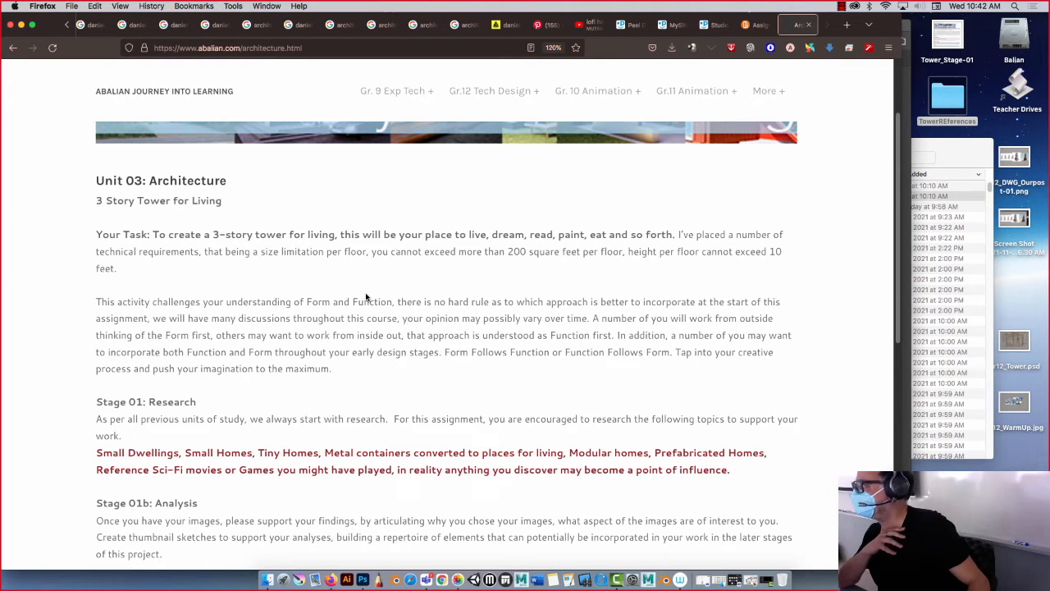
Read through the Unit 03 Architecture assignment page, covering the 3-story tower task and the research and analysis stages.
scroll(389, 300, "down", 3)
scroll(389, 301, "up", 3)
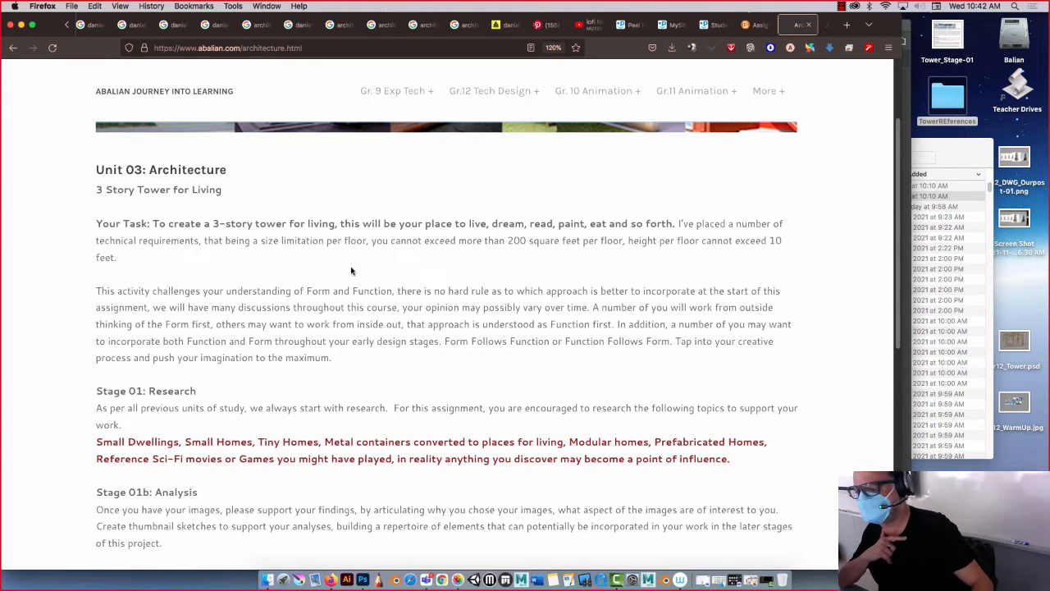
scroll(291, 262, "down", 4)
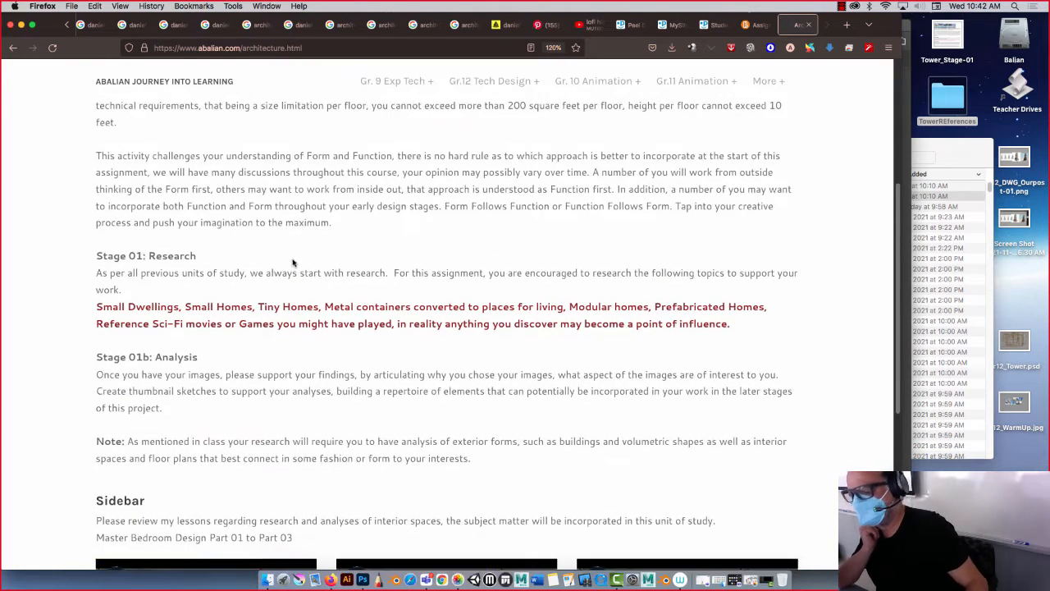
scroll(296, 260, "down", 3)
scroll(298, 261, "up", 11)
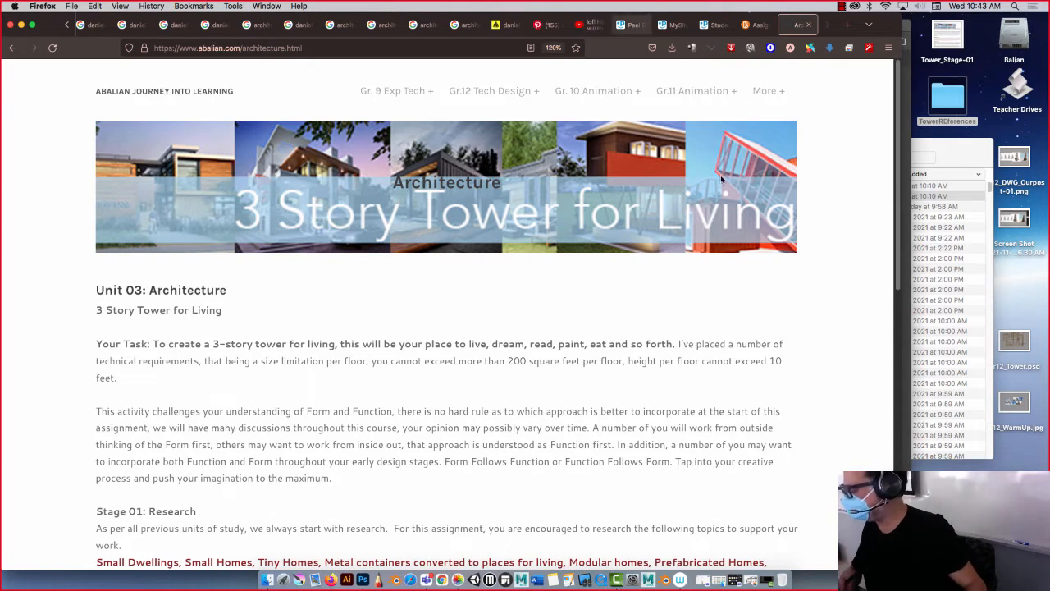
Switch to Photoshop, unlock the background layer of the blank Untitled-1 document, and fill it with grey.
left_click(363, 580)
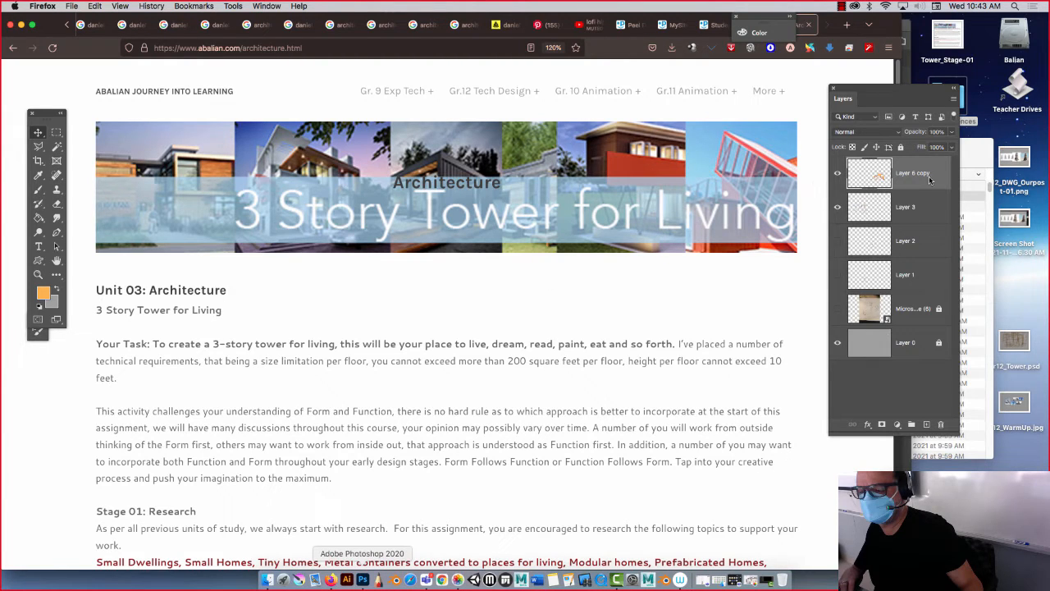
left_click(55, 288)
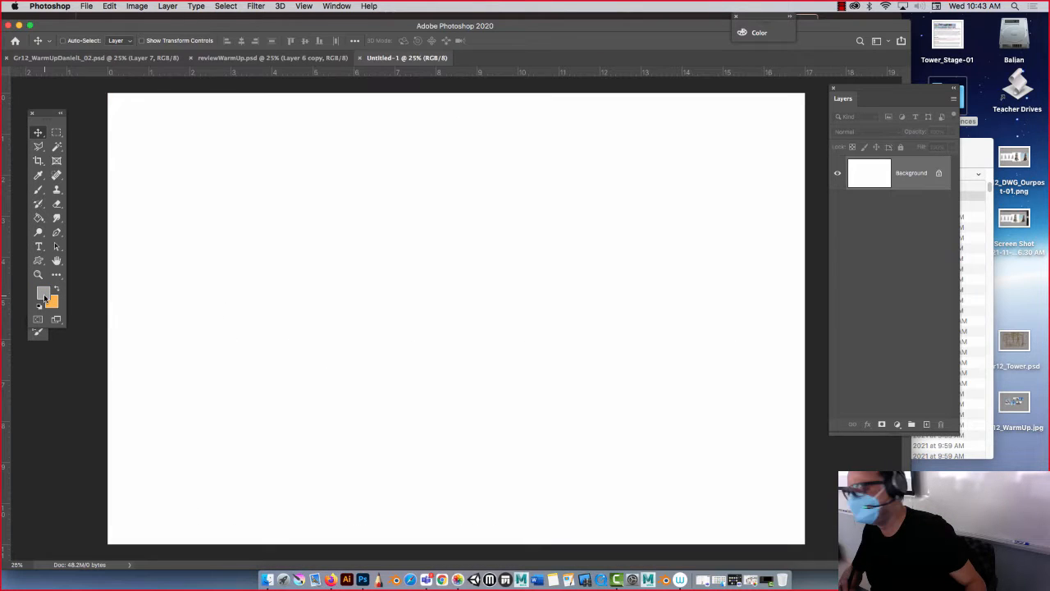
key("g")
left_click(939, 173)
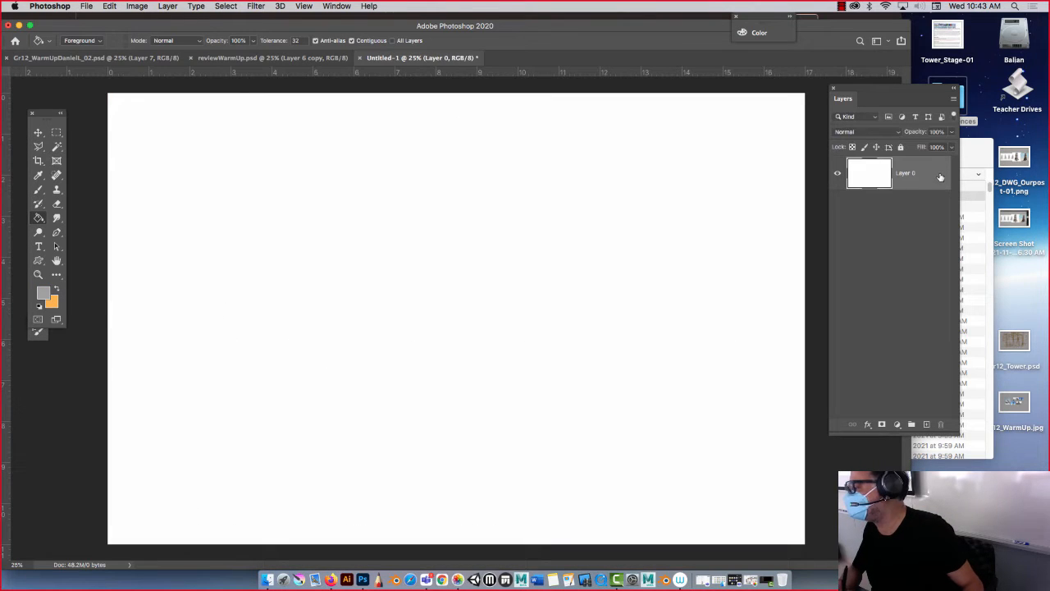
left_click(473, 246)
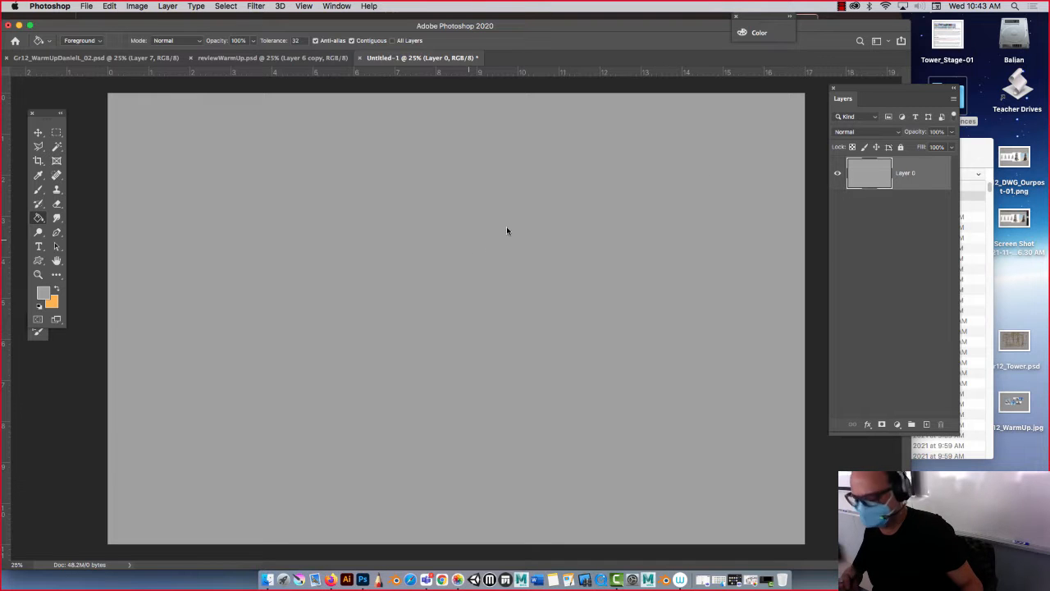
Add a new layer above the grey one and set the foreground colour to white (ffffff).
left_click(925, 424)
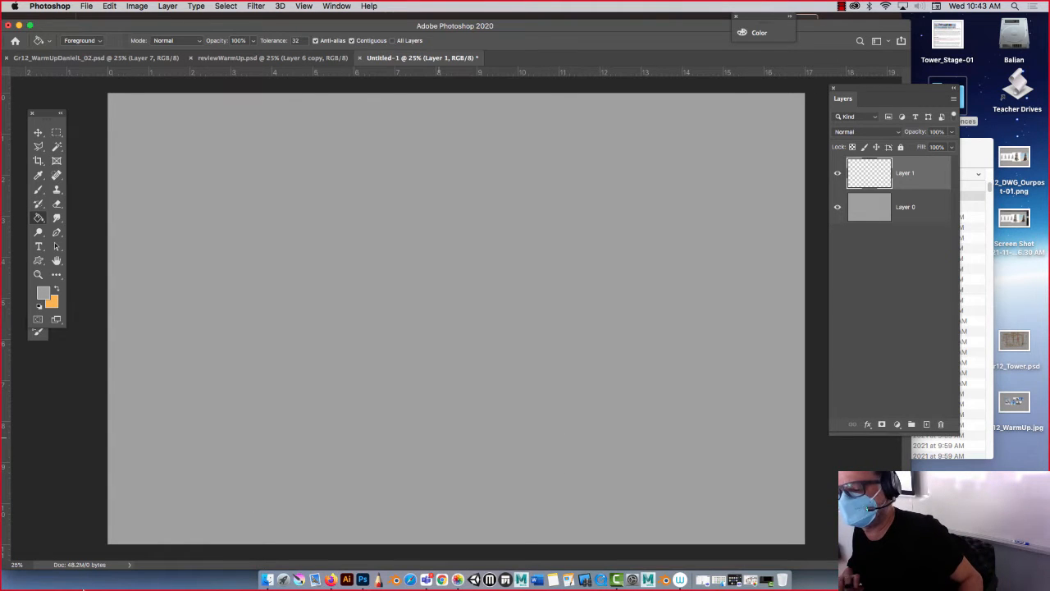
left_click(44, 293)
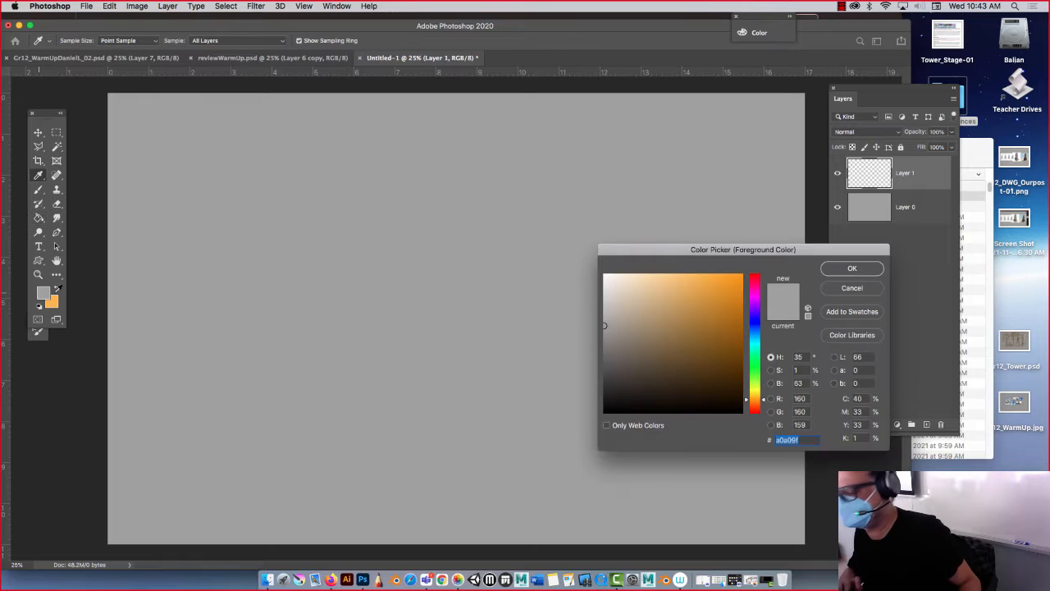
left_click(605, 276)
left_click(603, 274)
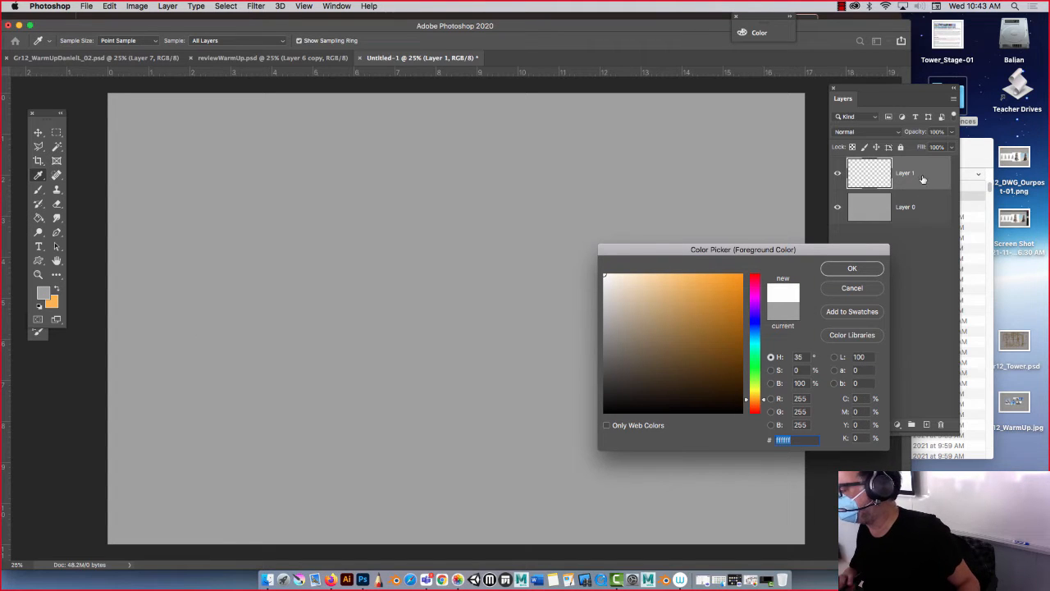
left_click(850, 268)
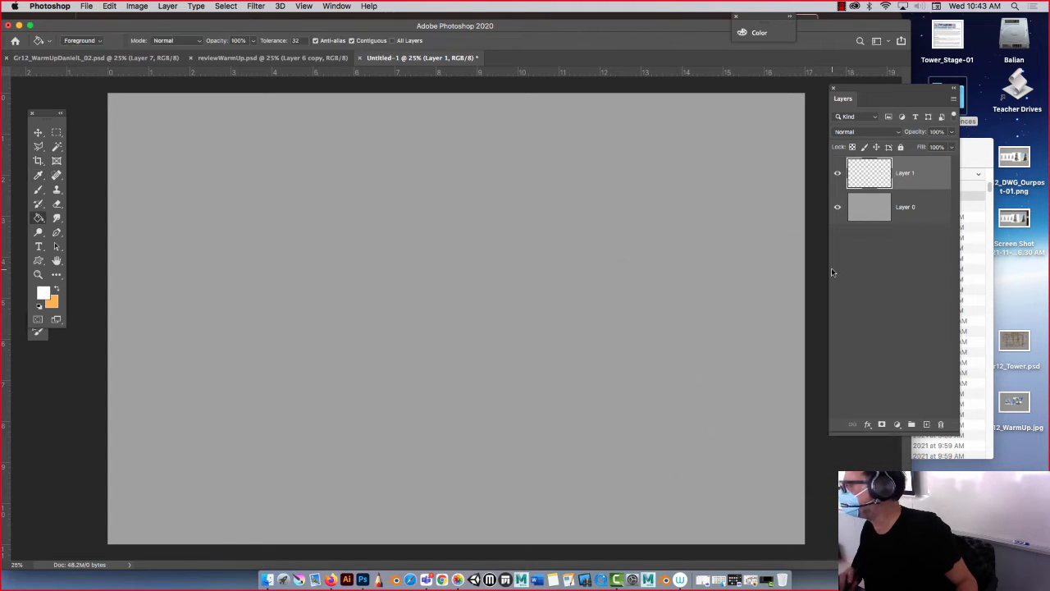
key("g")
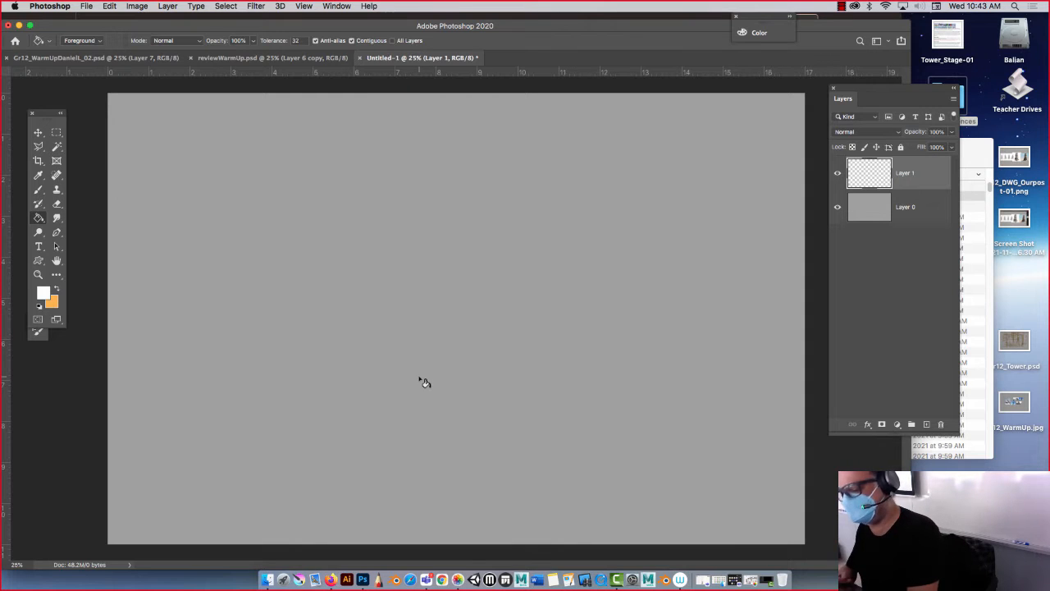
Brush three stacked white boxes on the left half of the canvas as the tower's three floors.
key("b")
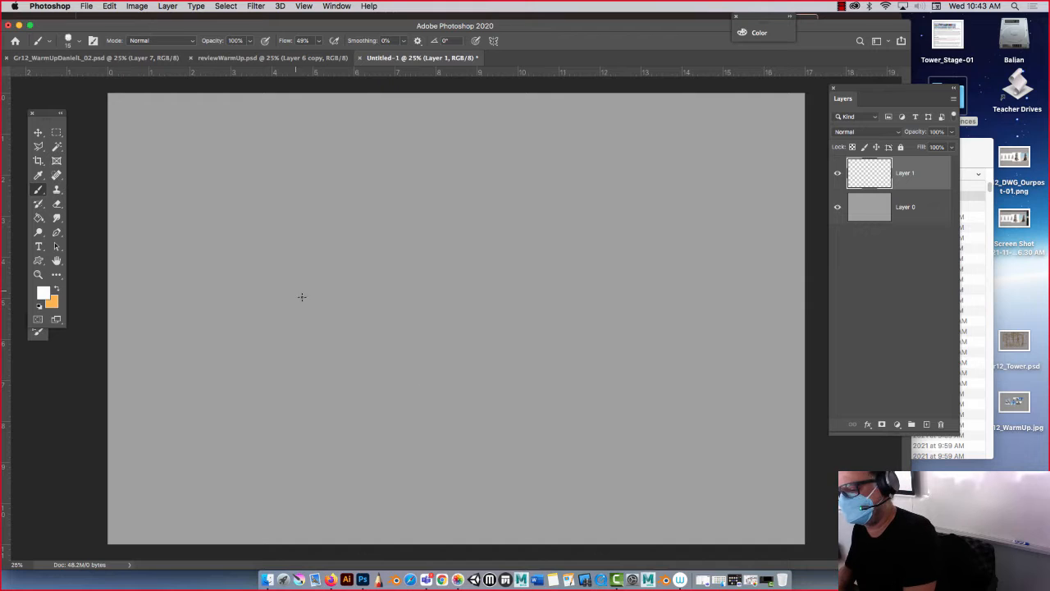
mouse_move(375, 359)
left_mouse_down()
mouse_move(234, 358)
mouse_move(356, 429)
mouse_move(229, 428)
left_mouse_up()
left_click_drag(231, 351, 231, 406)
mouse_move(237, 358)
left_mouse_down()
mouse_move(233, 269)
mouse_move(361, 277)
mouse_move(356, 371)
left_mouse_up()
left_click_drag(364, 177, 359, 284)
mouse_move(369, 179)
left_mouse_down()
mouse_move(225, 174)
mouse_move(238, 264)
left_mouse_up()
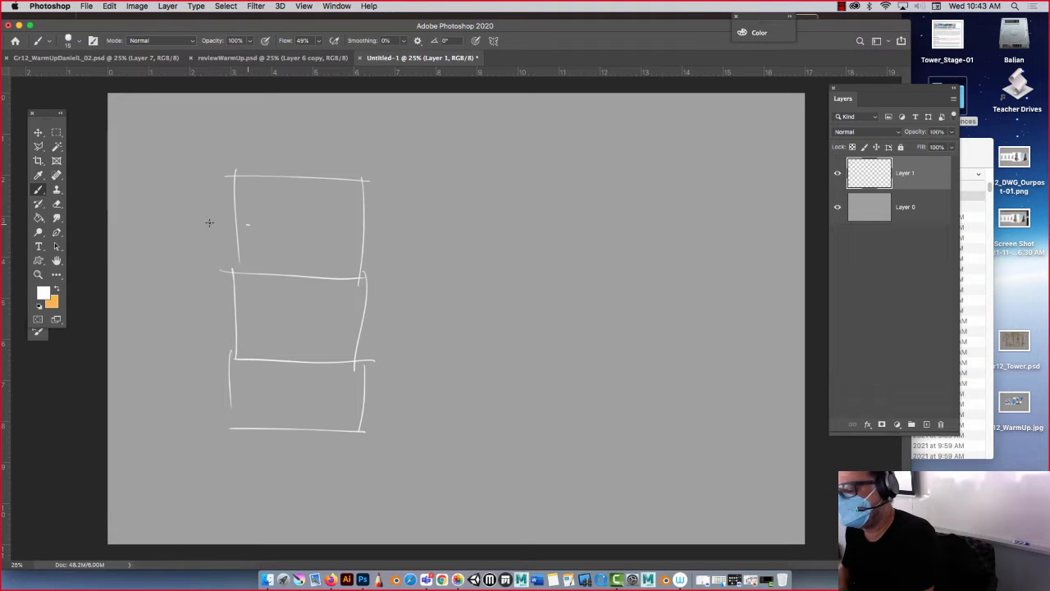
Draw a short horizontal leader line from the left side of each of the three stacked boxes.
left_click_drag(184, 224, 249, 223)
left_click_drag(175, 308, 244, 305)
left_click_drag(239, 394, 171, 388)
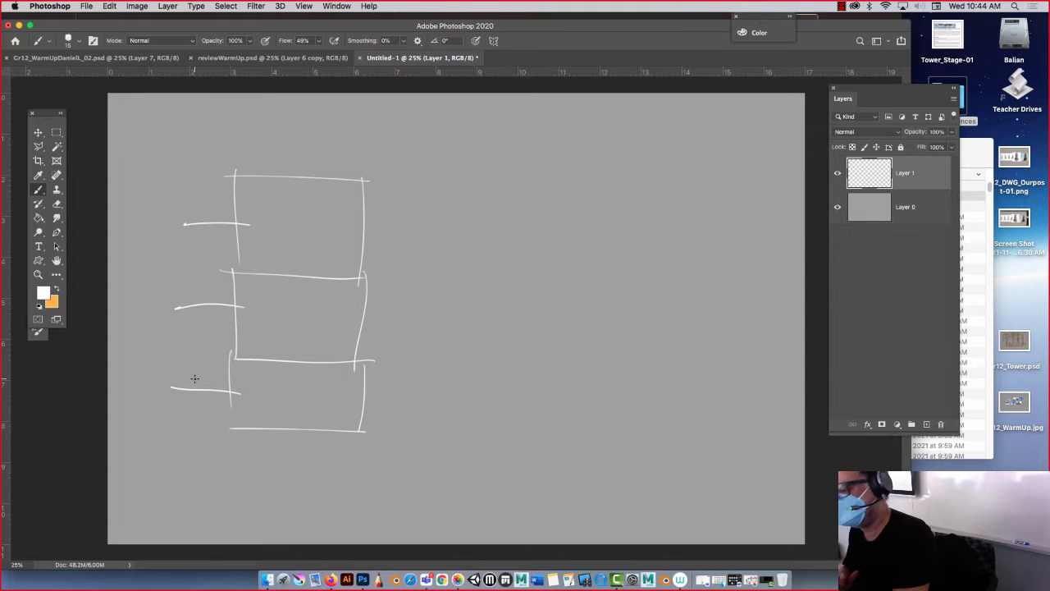
Handwrite "sleep" beside the top box, bringing up the Microsoft Teams meeting chat and returning to Photoshop midway.
left_click_drag(158, 187, 153, 197)
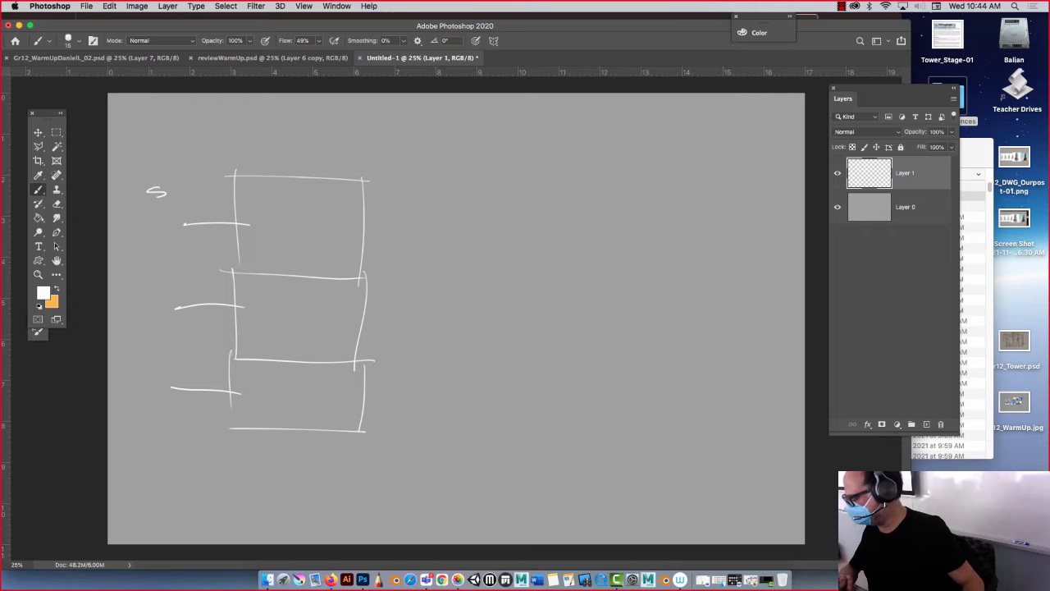
left_click(735, 580)
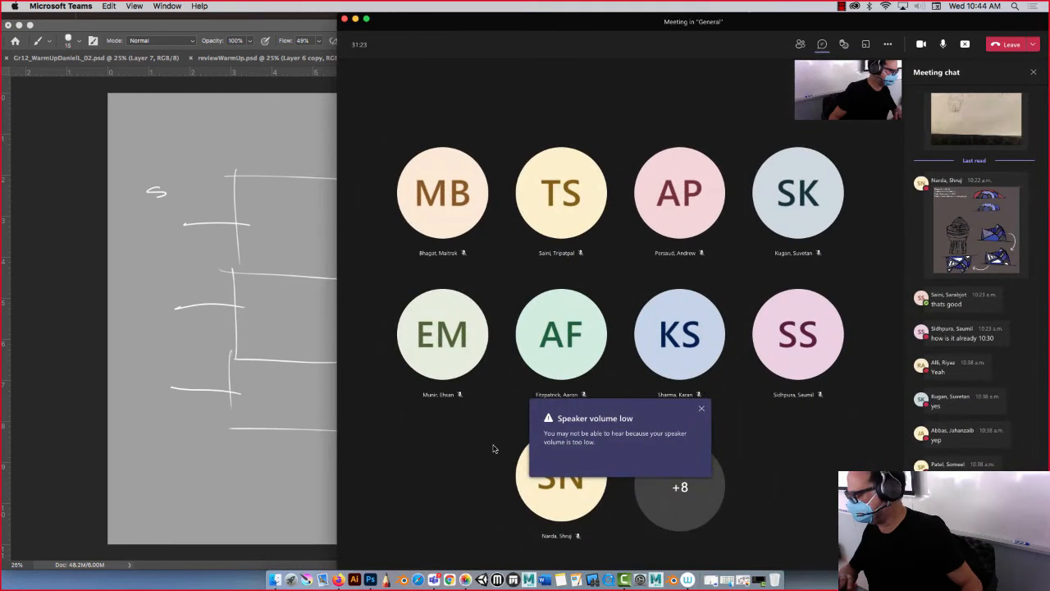
left_click(256, 481)
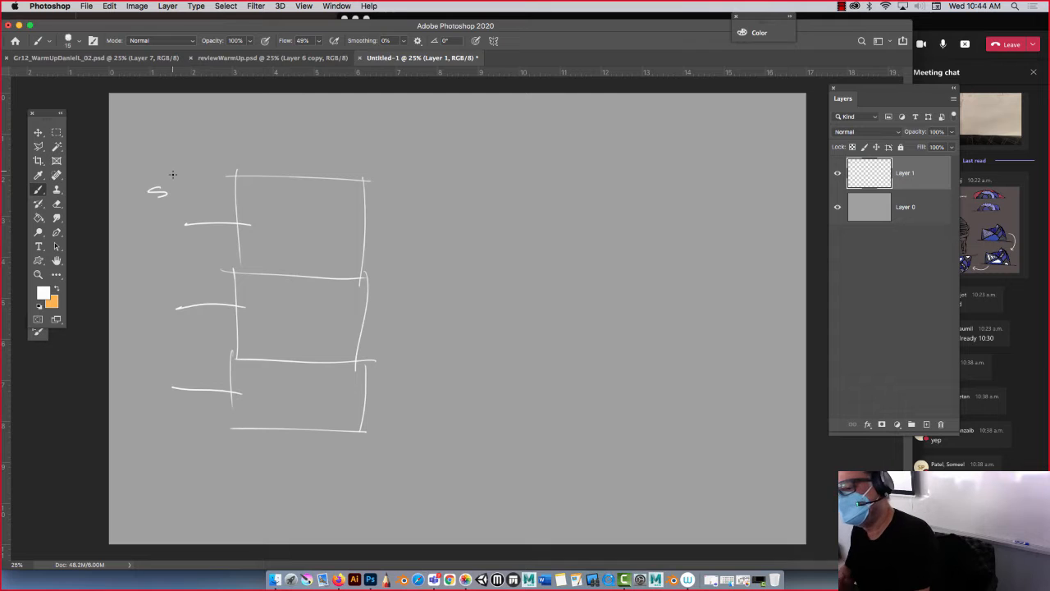
mouse_move(175, 197)
left_mouse_down()
mouse_move(169, 169)
mouse_move(206, 184)
mouse_move(215, 209)
mouse_move(216, 191)
left_mouse_up()
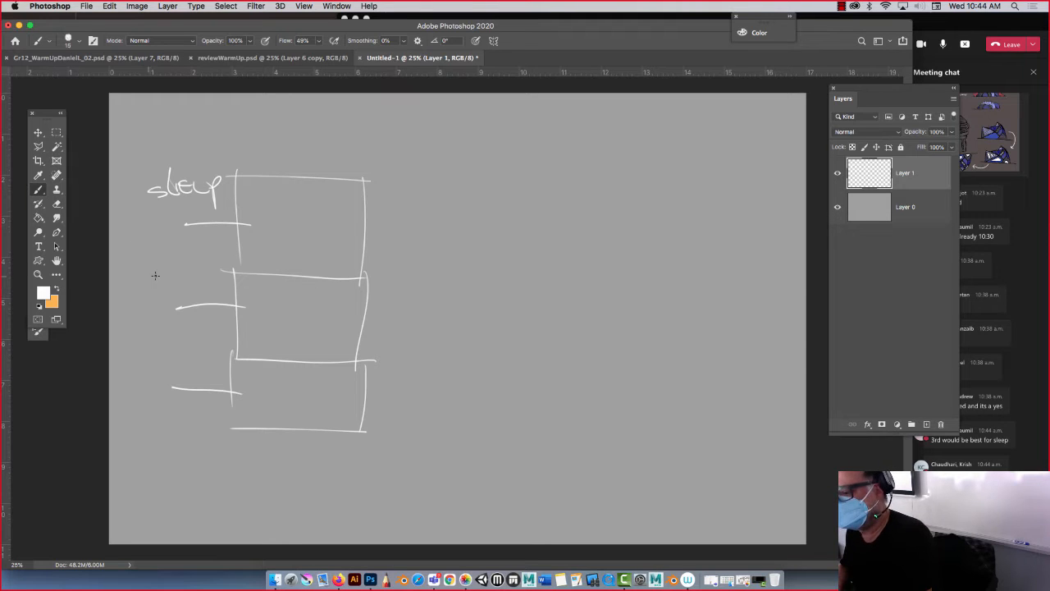
Handwrite "OFFICE / LOUNGE / GYM" and "GAME ROOM" across the middle box and "KITCHEN" at the bottom box.
mouse_move(155, 288)
left_mouse_down()
mouse_move(258, 294)
mouse_move(230, 305)
left_mouse_up()
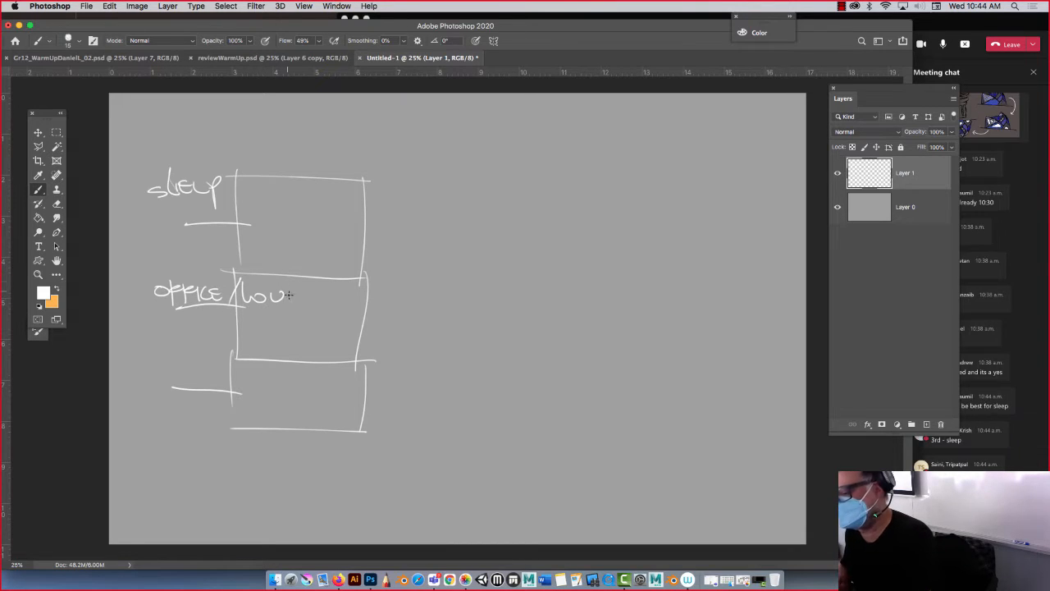
mouse_move(269, 291)
left_mouse_down()
mouse_move(332, 302)
mouse_move(340, 315)
left_mouse_up()
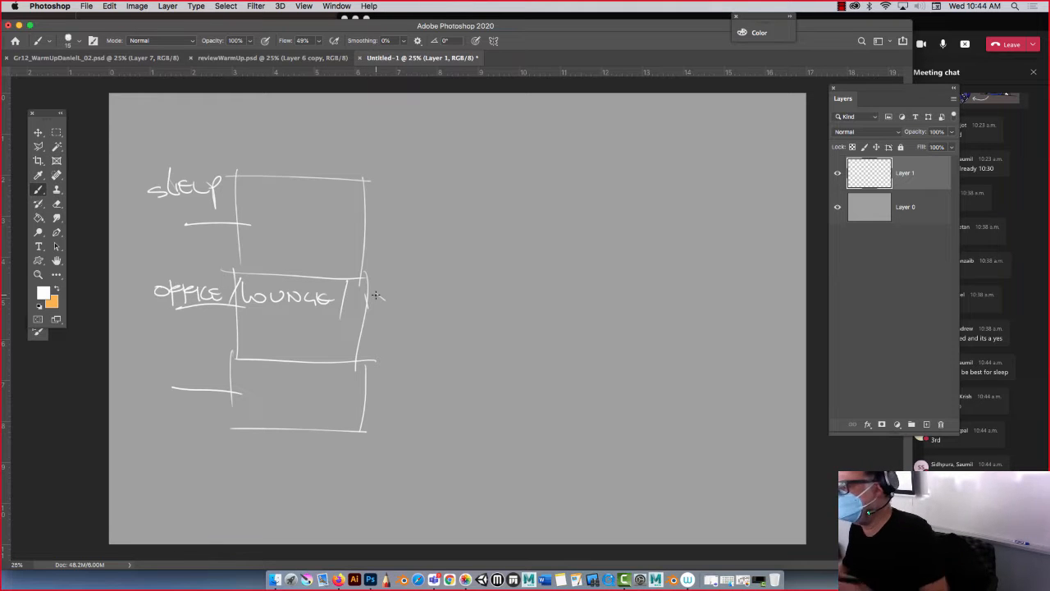
mouse_move(367, 293)
left_mouse_down()
mouse_move(357, 304)
mouse_move(385, 315)
left_mouse_up()
mouse_move(396, 315)
left_mouse_down()
mouse_move(406, 293)
mouse_move(411, 315)
mouse_move(339, 326)
left_mouse_up()
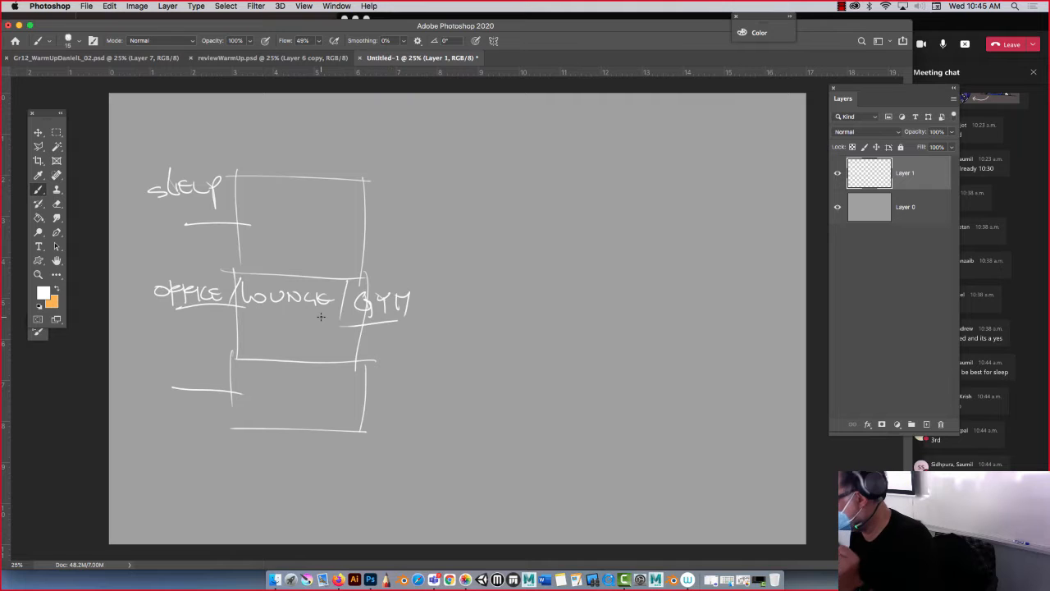
mouse_move(255, 319)
left_mouse_down()
mouse_move(279, 335)
mouse_move(351, 345)
mouse_move(367, 336)
mouse_move(386, 351)
left_mouse_up()
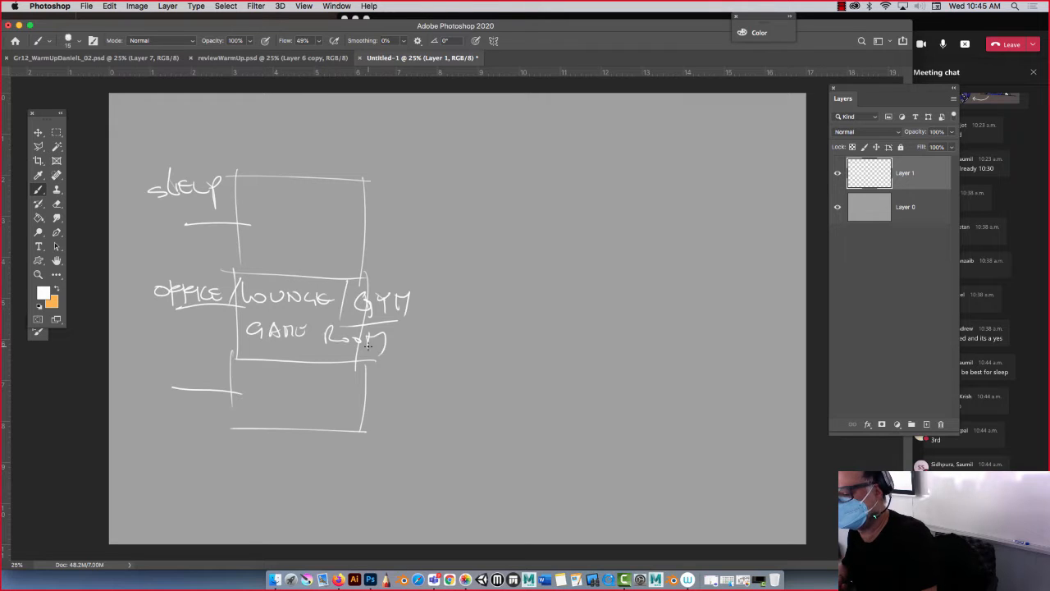
mouse_move(166, 363)
left_mouse_down()
mouse_move(186, 384)
mouse_move(219, 392)
mouse_move(269, 380)
left_mouse_up()
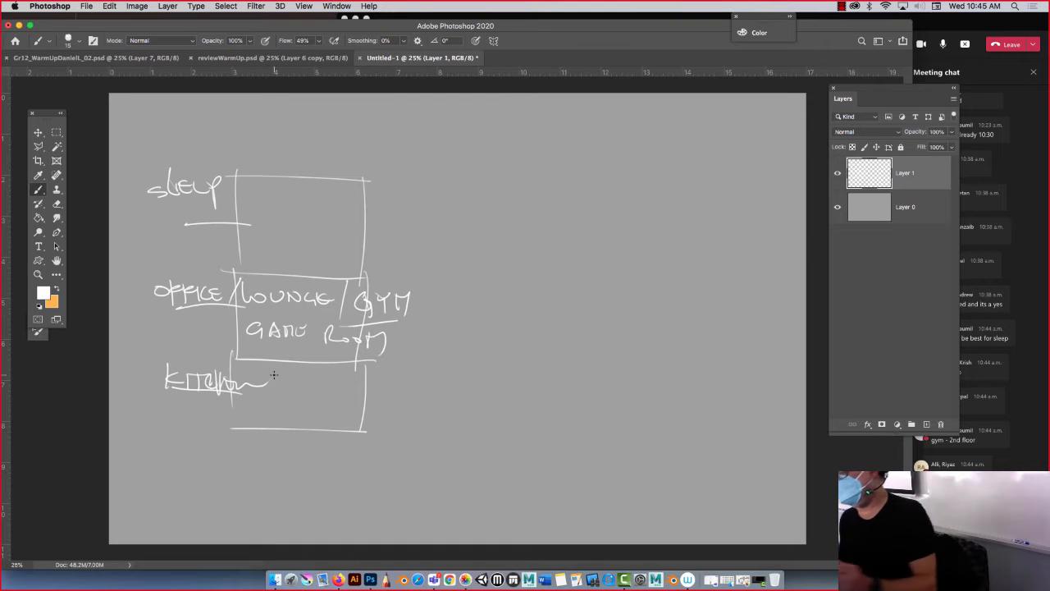
Draw a long ground line to the right of the floor diagram and sketch a narrow three-storey tower standing on it.
left_click_drag(730, 273, 366, 287)
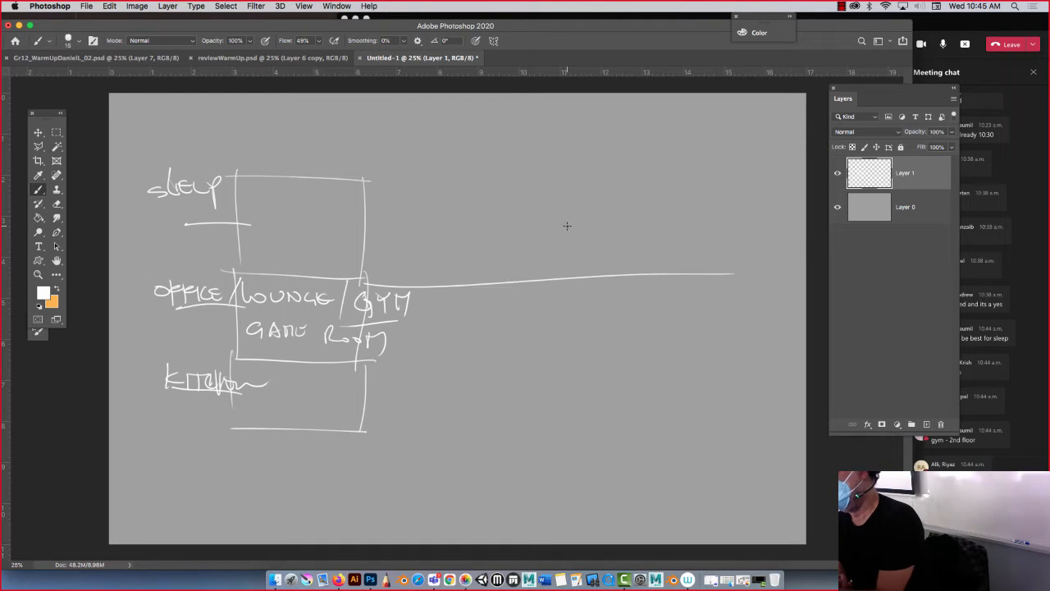
left_click_drag(583, 283, 583, 212)
left_click_drag(514, 284, 510, 218)
mouse_move(495, 220)
left_mouse_down()
mouse_move(587, 217)
mouse_move(506, 156)
left_mouse_up()
mouse_move(496, 161)
left_mouse_down()
mouse_move(566, 158)
mouse_move(582, 238)
left_mouse_up()
left_click_drag(566, 171, 564, 112)
mouse_move(501, 101)
left_mouse_down()
mouse_move(579, 105)
mouse_move(513, 178)
left_mouse_up()
left_click_drag(574, 108, 567, 170)
left_click_drag(588, 156, 510, 160)
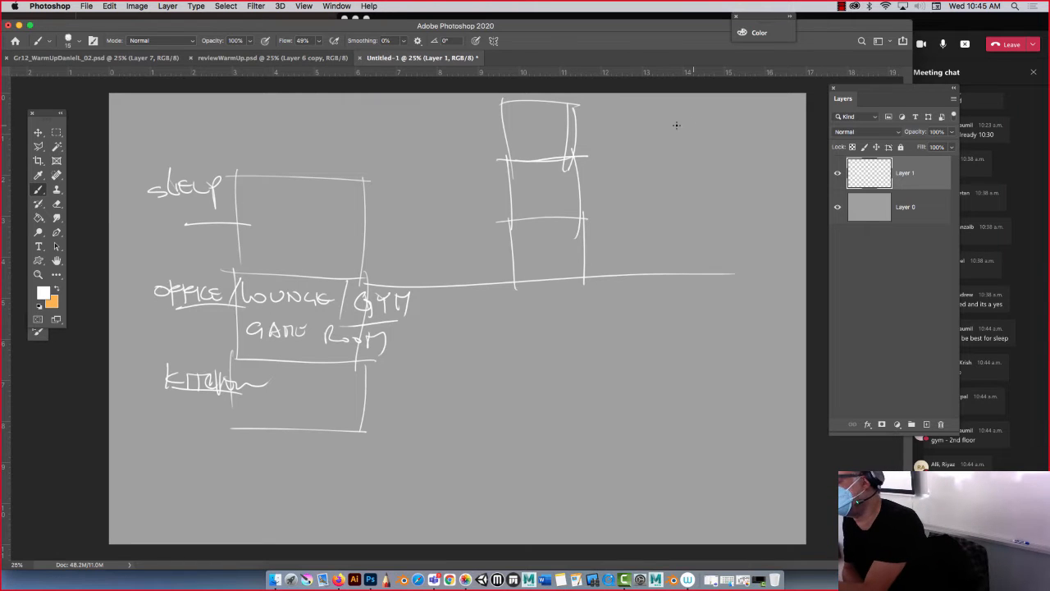
Handwrite the floor area limit "200 □'" with the dimensions "10x20" below it, in the canvas's upper right area.
left_click_drag(677, 126, 697, 143)
mouse_move(711, 129)
left_mouse_down()
mouse_move(709, 142)
mouse_move(711, 128)
left_mouse_up()
mouse_move(729, 128)
left_mouse_down()
mouse_move(755, 145)
mouse_move(762, 132)
mouse_move(764, 148)
left_mouse_up()
left_click_drag(771, 117, 771, 129)
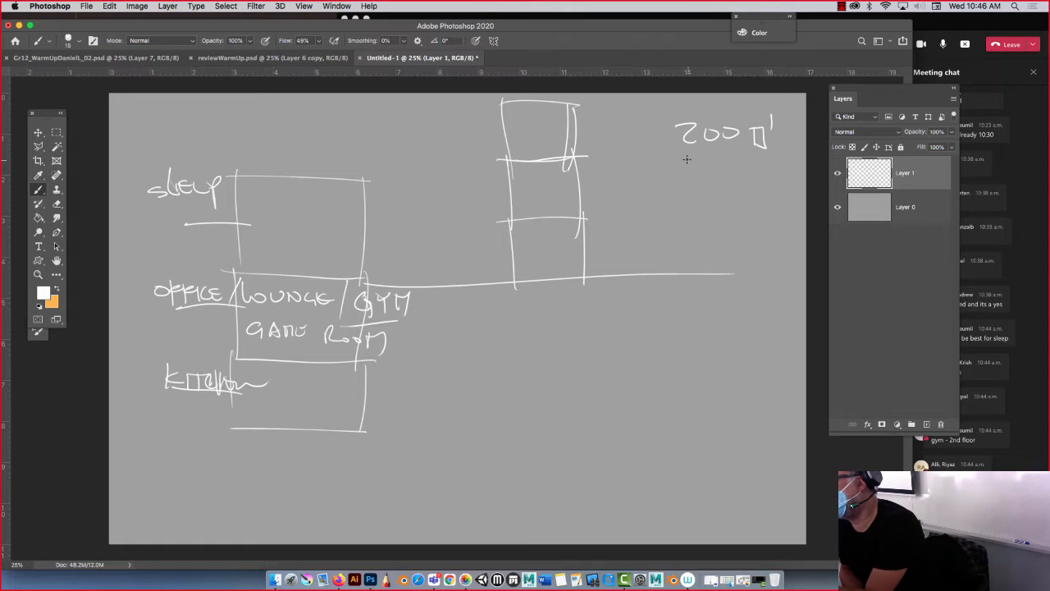
left_click_drag(686, 157, 687, 171)
mouse_move(699, 158)
left_mouse_down()
mouse_move(694, 169)
mouse_move(704, 159)
left_mouse_up()
left_click_drag(722, 162, 717, 173)
mouse_move(730, 162)
left_mouse_down()
mouse_move(750, 177)
mouse_move(758, 167)
left_mouse_up()
Sketch a rectangular floor base in perspective below the ground line, divide it across the middle, and rough in its vertical edges.
mouse_move(477, 398)
left_mouse_down()
mouse_move(603, 450)
mouse_move(605, 469)
mouse_move(547, 499)
mouse_move(416, 429)
mouse_move(478, 392)
left_mouse_up()
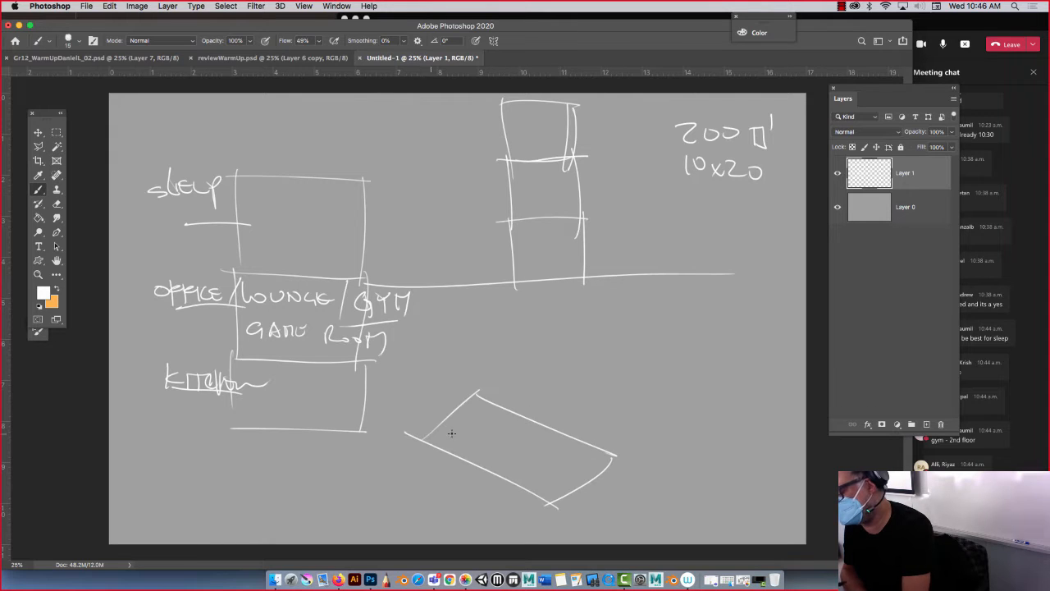
left_click_drag(542, 424, 479, 475)
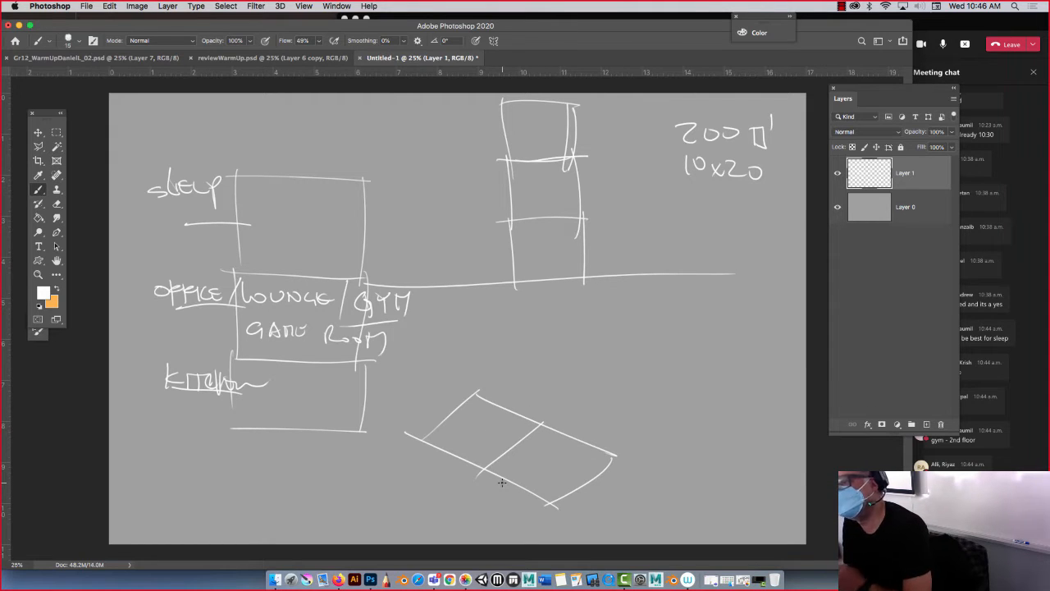
left_click_drag(557, 415, 558, 525)
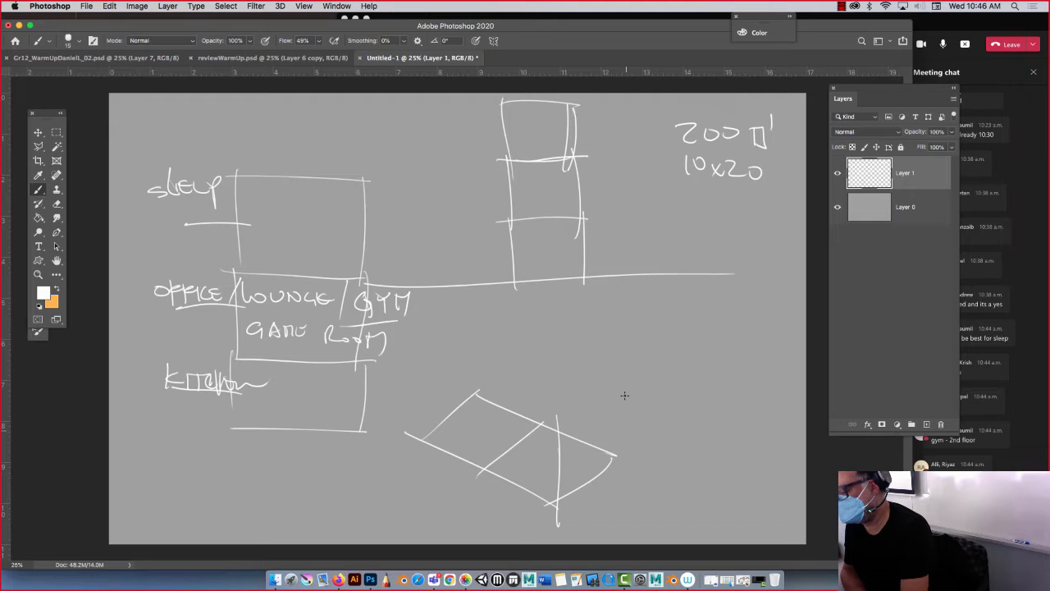
left_click_drag(588, 386, 612, 474)
left_click_drag(469, 362, 567, 409)
left_click_drag(413, 332, 422, 417)
left_click_drag(487, 364, 496, 481)
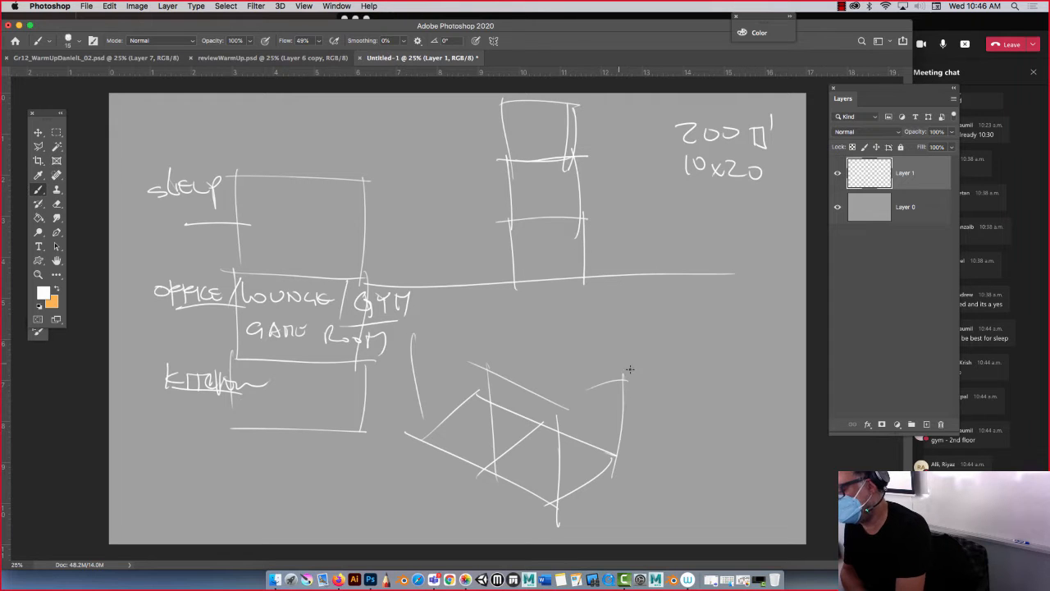
Close the top of the perspective box with its long and short edges, and reinforce the front and side verticals.
left_click_drag(630, 370, 490, 320)
left_click_drag(555, 335, 476, 359)
left_click_drag(502, 308, 405, 335)
mouse_move(529, 387)
left_mouse_down()
mouse_move(406, 350)
mouse_move(601, 425)
left_mouse_up()
mouse_move(484, 365)
left_mouse_down()
mouse_move(497, 500)
mouse_move(489, 473)
mouse_move(554, 404)
mouse_move(558, 509)
mouse_move(476, 471)
left_mouse_up()
left_click_drag(408, 333, 423, 459)
mouse_move(443, 361)
left_mouse_down()
mouse_move(527, 397)
mouse_move(391, 336)
left_mouse_up()
mouse_move(479, 310)
left_mouse_down()
mouse_move(630, 373)
mouse_move(556, 405)
left_mouse_up()
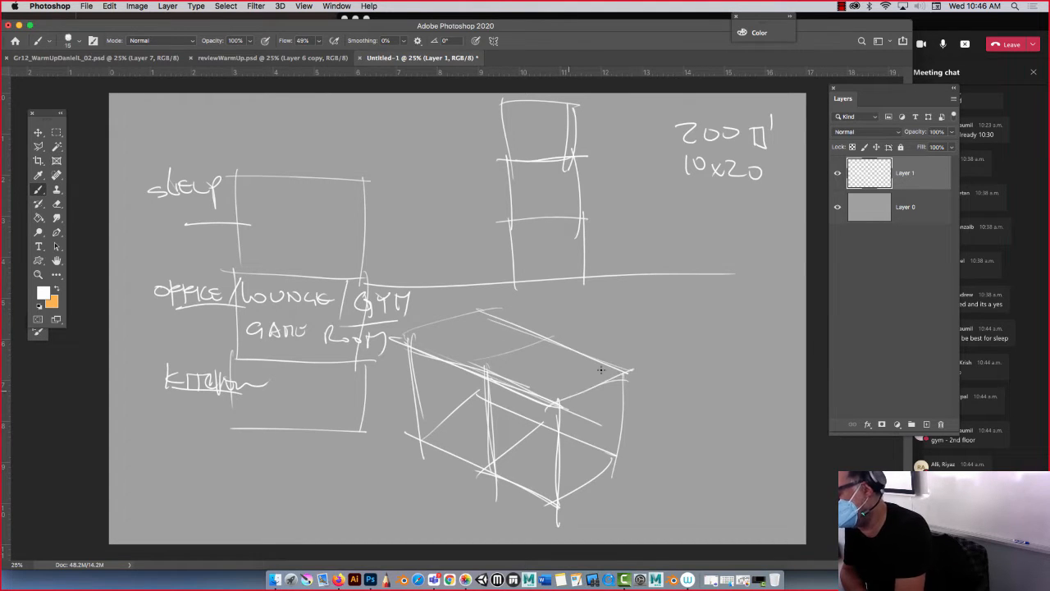
mouse_move(621, 373)
left_mouse_down()
mouse_move(623, 482)
mouse_move(615, 451)
left_mouse_up()
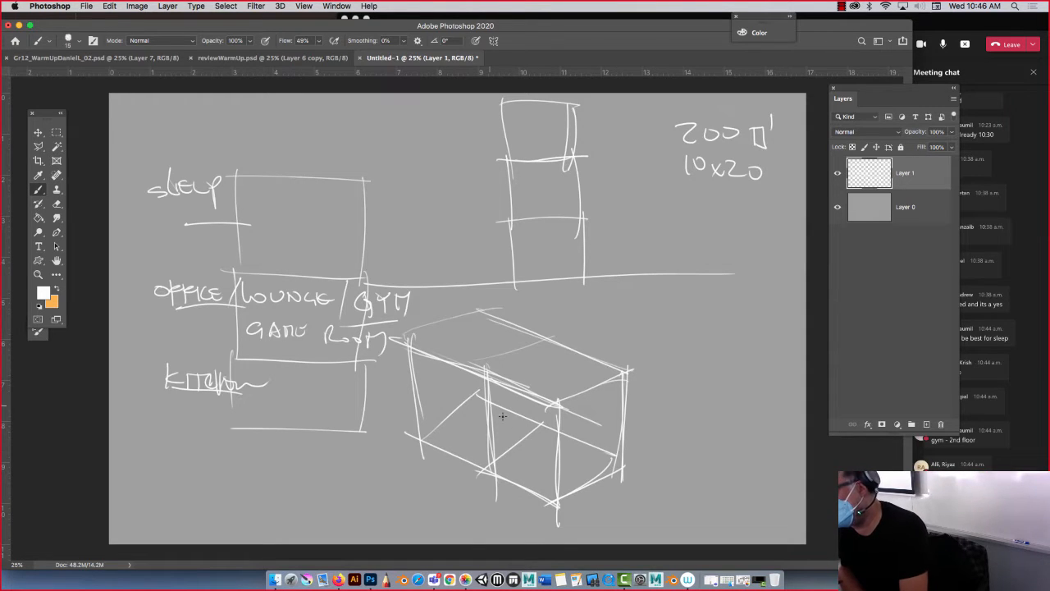
Draw the perspective box's hidden rear vertical edges and reinforce the dividing line across its floor.
mouse_move(541, 338)
left_mouse_down()
mouse_move(544, 438)
mouse_move(541, 408)
mouse_move(471, 474)
left_mouse_up()
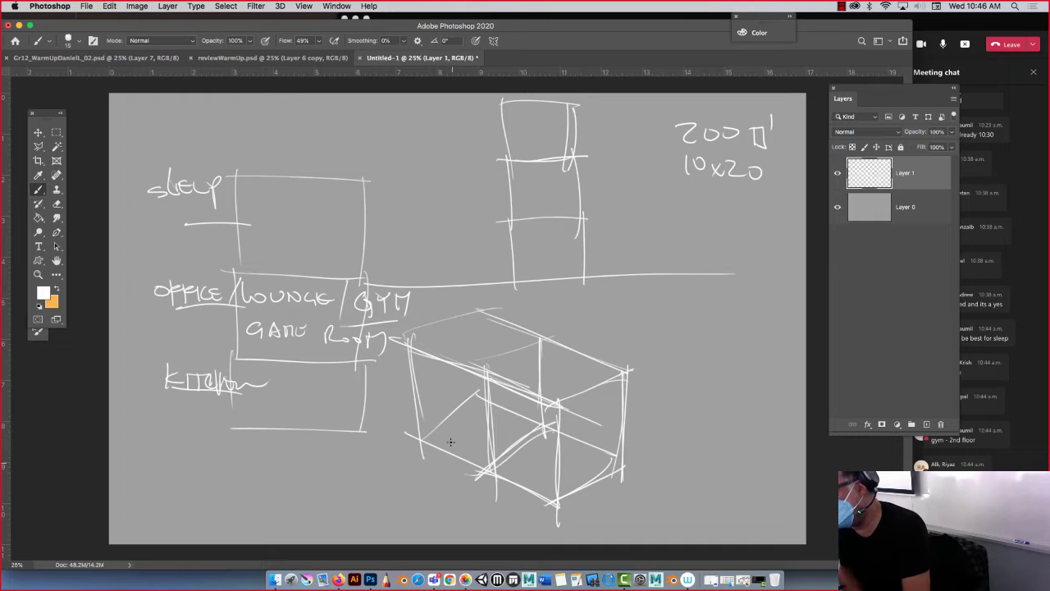
left_click_drag(471, 317, 471, 303)
left_click_drag(473, 376, 477, 404)
left_click_drag(475, 306, 474, 378)
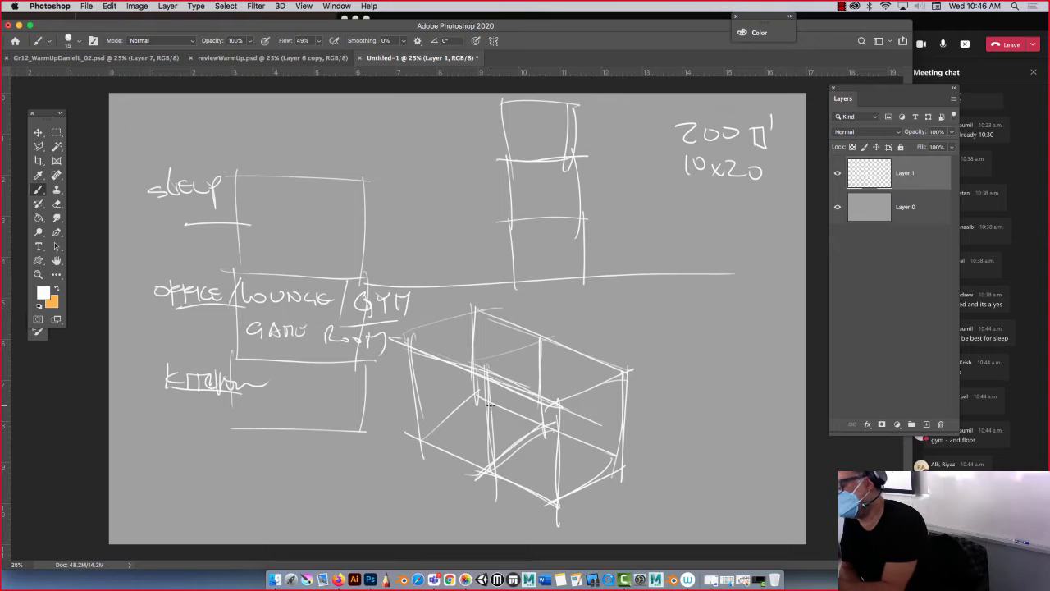
Handwrite "CUT OUT" in the canvas's right area, just below the ground line.
mouse_move(697, 297)
left_mouse_down()
mouse_move(694, 309)
mouse_move(718, 297)
mouse_move(732, 310)
left_mouse_up()
mouse_move(723, 296)
left_mouse_down()
mouse_move(778, 298)
mouse_move(784, 317)
left_mouse_up()
left_click_drag(776, 293, 795, 291)
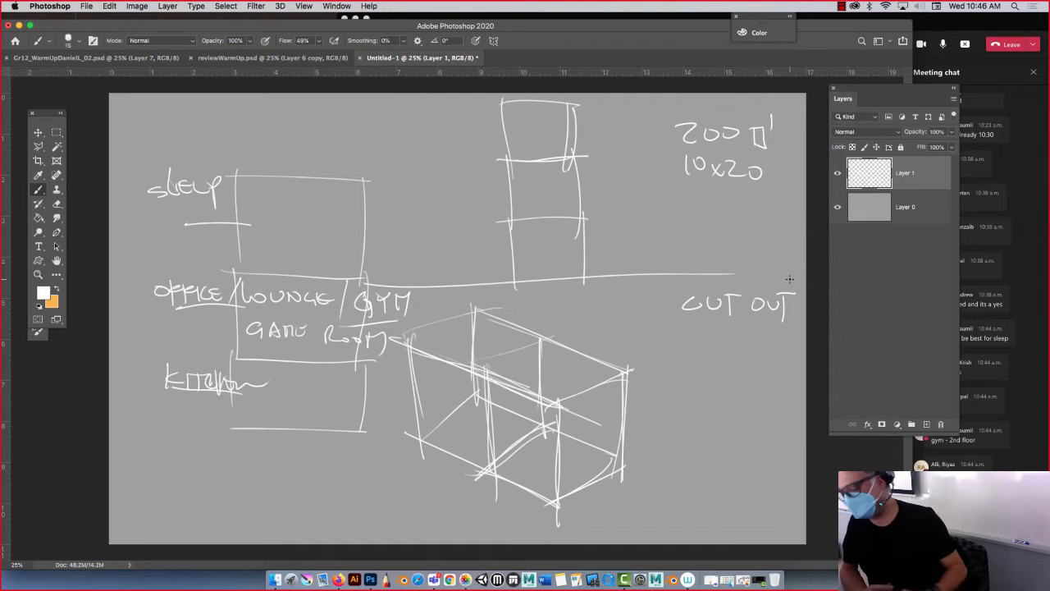
Switch to Photos, view the image of stacked concrete box volumes on a rocky cliff, and return to the Photoshop sketch.
left_click(465, 580)
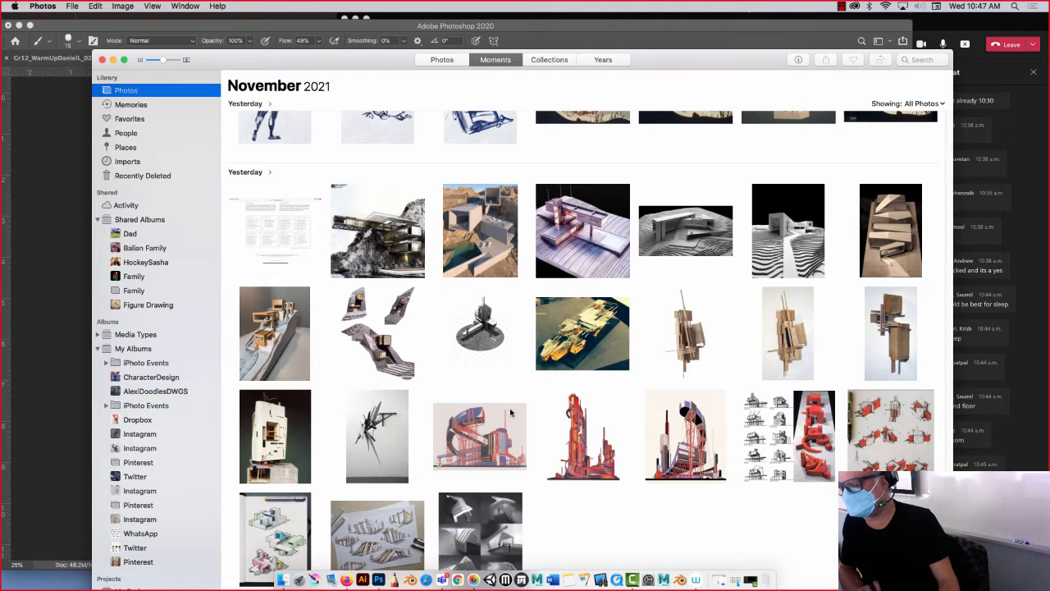
left_click(477, 225)
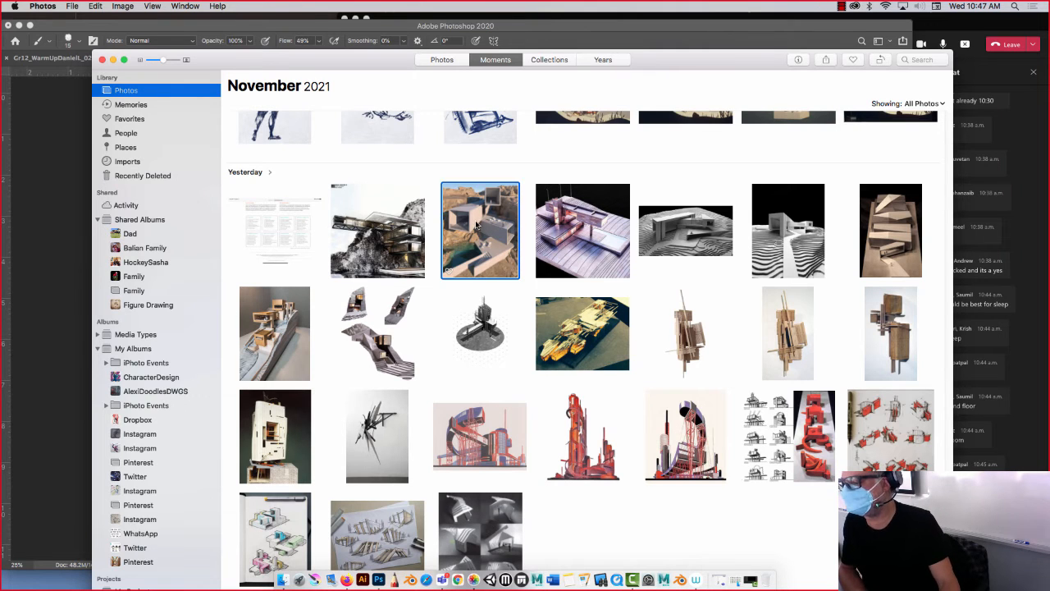
double_click(475, 224)
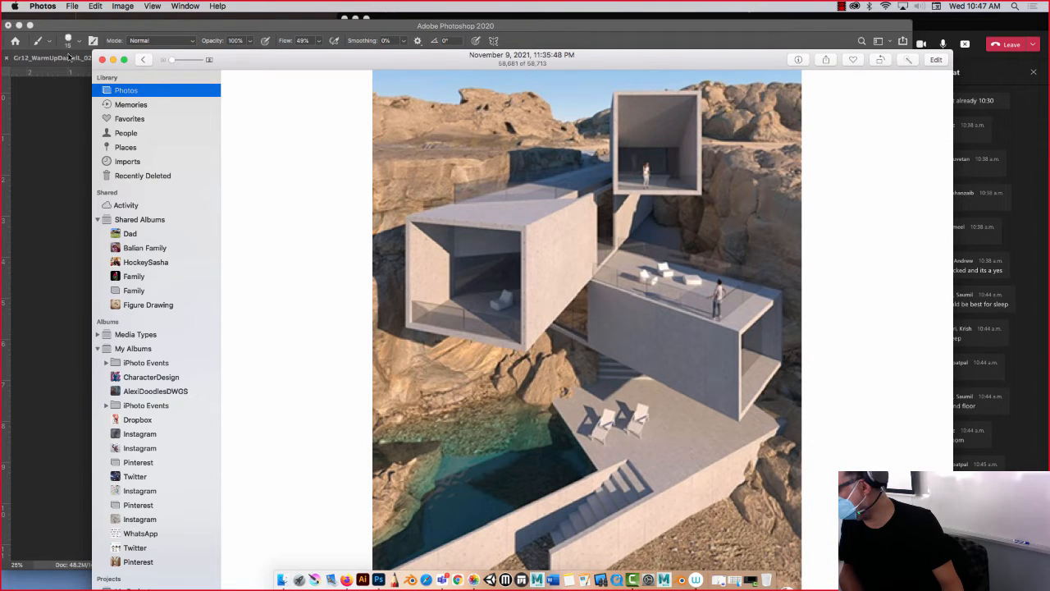
left_click(44, 103)
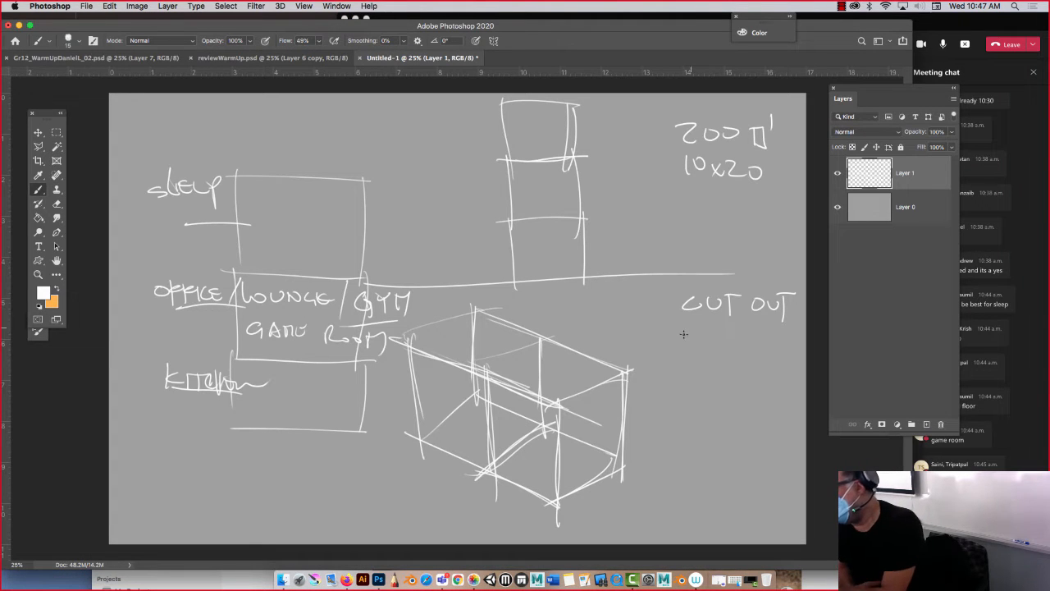
Handwrite "DIFF. SHAPES" on two lines below the "CUT OUT" note.
mouse_move(676, 332)
left_mouse_down()
mouse_move(675, 348)
mouse_move(697, 355)
left_mouse_up()
mouse_move(705, 334)
left_mouse_down()
mouse_move(704, 356)
mouse_move(716, 332)
left_mouse_up()
mouse_move(716, 333)
left_mouse_down()
mouse_move(715, 354)
mouse_move(725, 332)
left_mouse_up()
left_click(728, 345)
mouse_move(694, 363)
left_mouse_down()
mouse_move(694, 377)
mouse_move(727, 367)
mouse_move(745, 382)
left_mouse_up()
left_click_drag(761, 369, 750, 382)
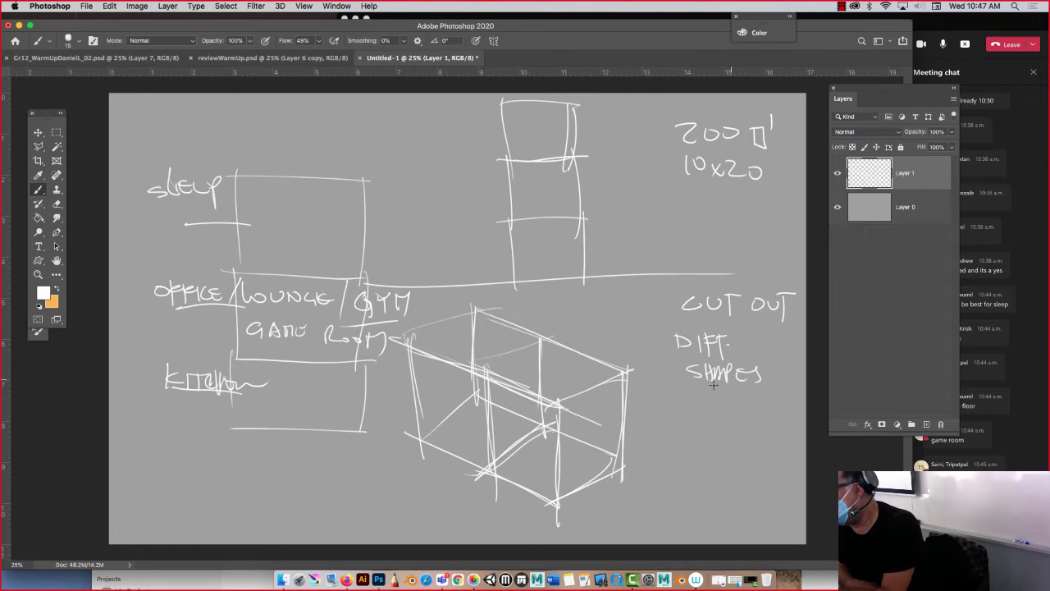
Handwrite "THEMES" below the "SHAPES" note.
left_click_drag(680, 392, 694, 392)
mouse_move(687, 392)
left_mouse_down()
mouse_move(689, 410)
mouse_move(705, 402)
left_mouse_up()
left_click_drag(706, 393, 706, 412)
left_click_drag(718, 395, 712, 412)
left_click_drag(720, 412, 734, 412)
mouse_move(740, 396)
left_mouse_down()
mouse_move(742, 412)
mouse_move(747, 404)
left_mouse_up()
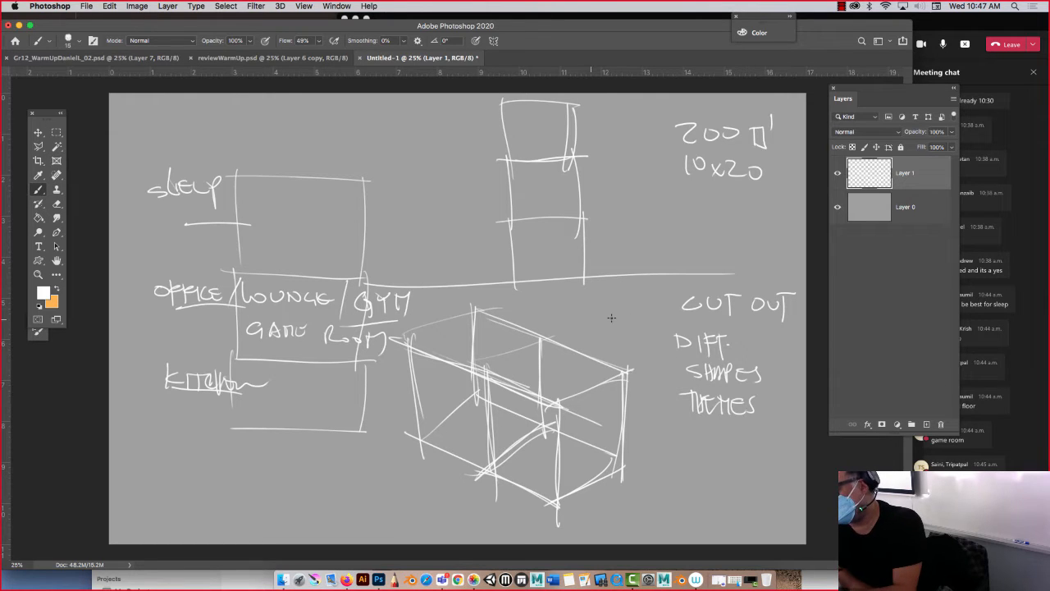
Reduce the opacity of Layer 1 to 34% so its white sketch serves as a faint underlay.
left_click(899, 133)
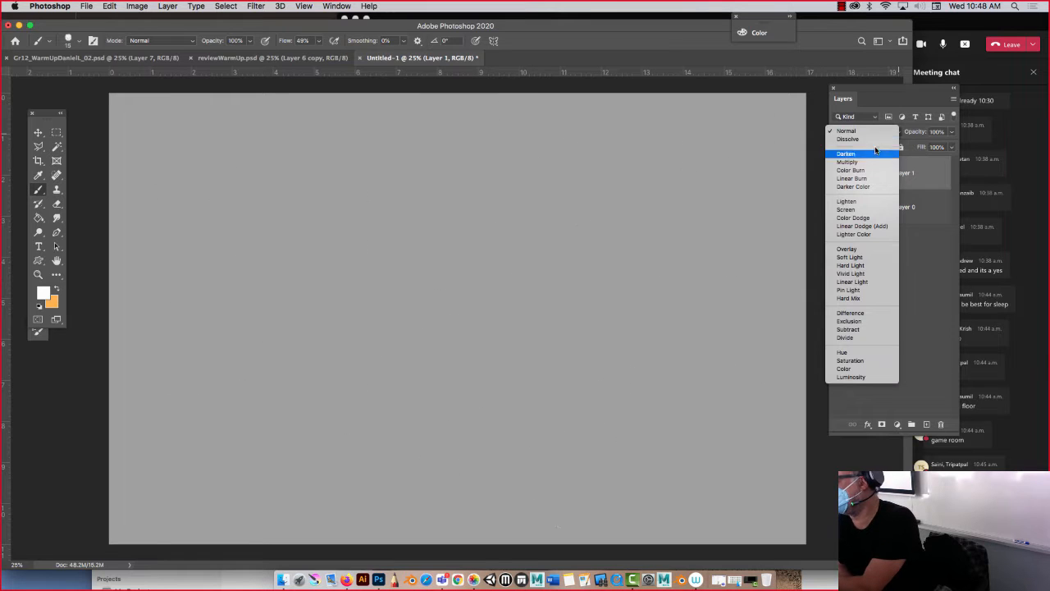
left_click(846, 131)
left_click(951, 132)
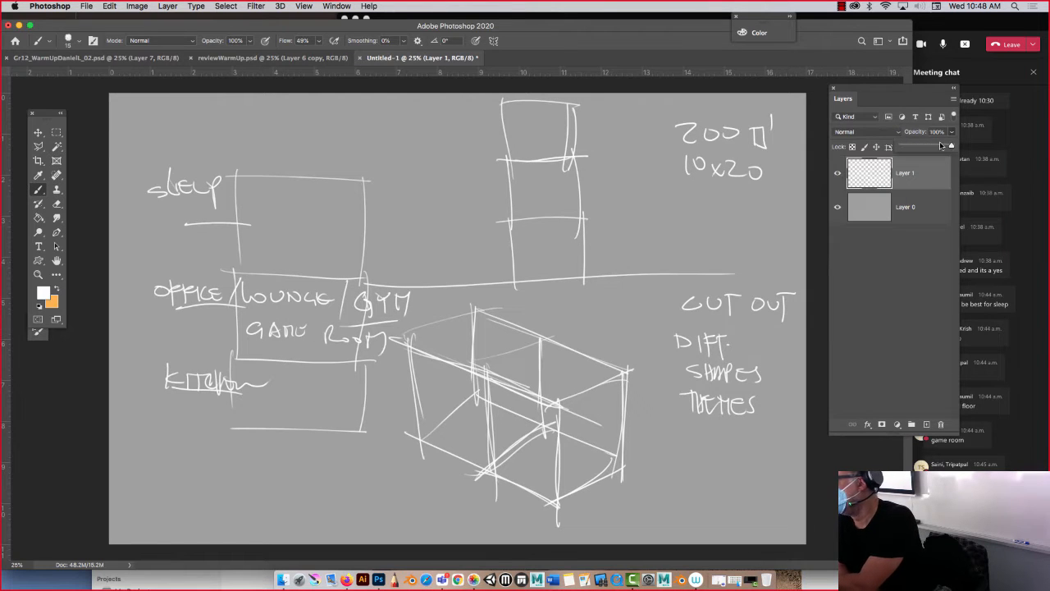
left_click_drag(952, 148, 917, 148)
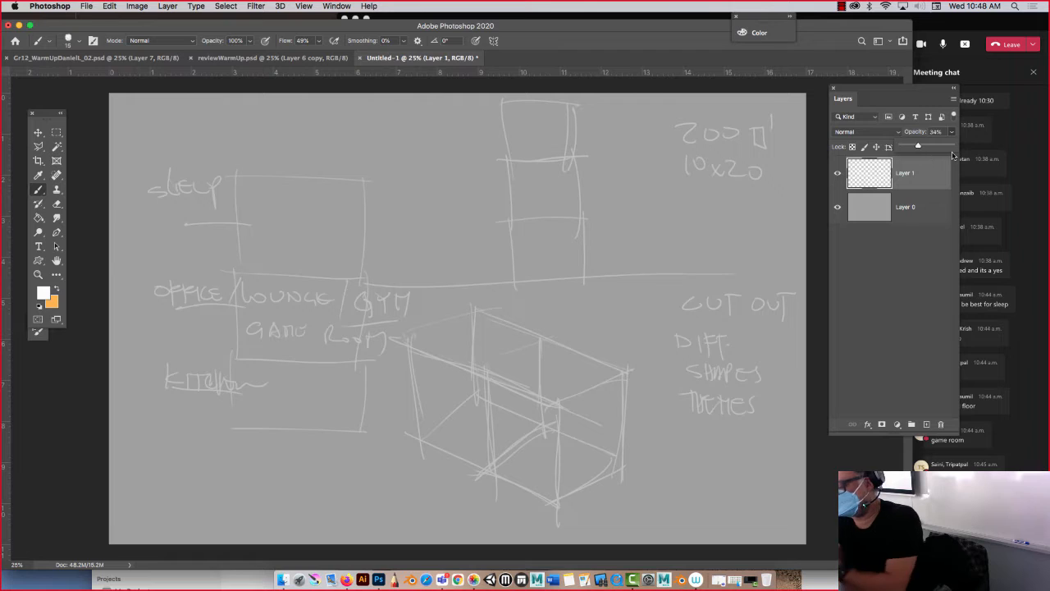
On a new layer above Layer 1, trace the perspective box's top, verticals and short-side base edge in orange.
left_click(928, 426)
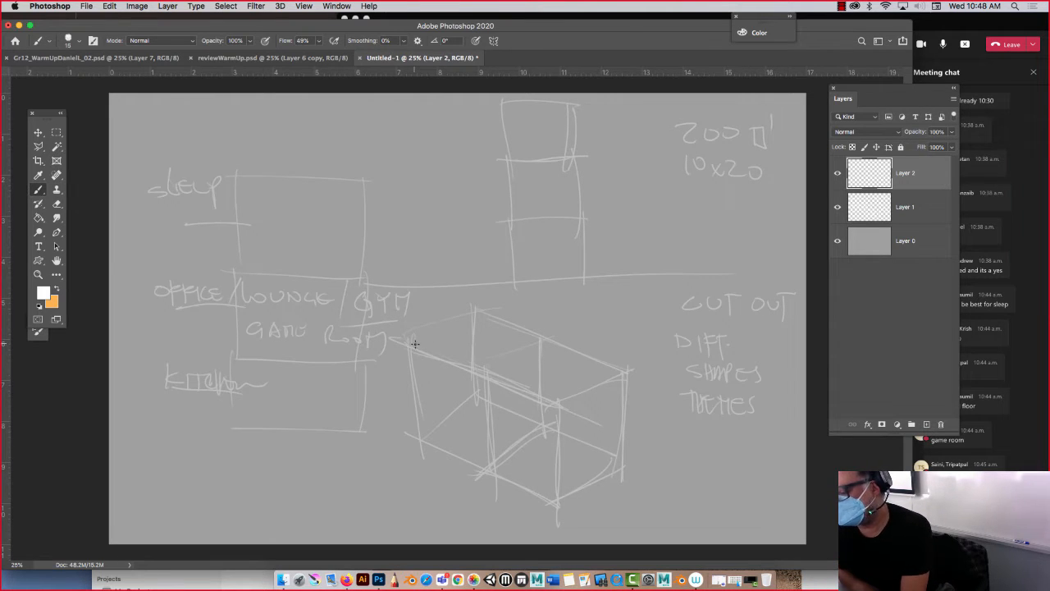
left_click(56, 285)
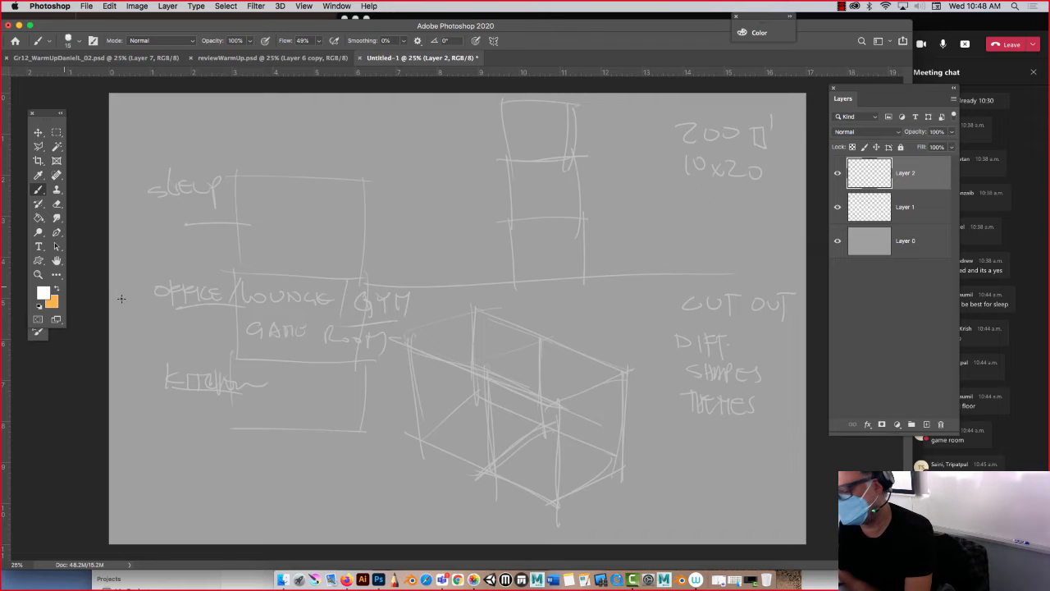
mouse_move(566, 404)
left_mouse_down()
mouse_move(393, 340)
mouse_move(410, 442)
left_mouse_up()
mouse_move(479, 312)
left_mouse_down()
mouse_move(401, 343)
mouse_move(510, 325)
mouse_move(627, 372)
left_mouse_up()
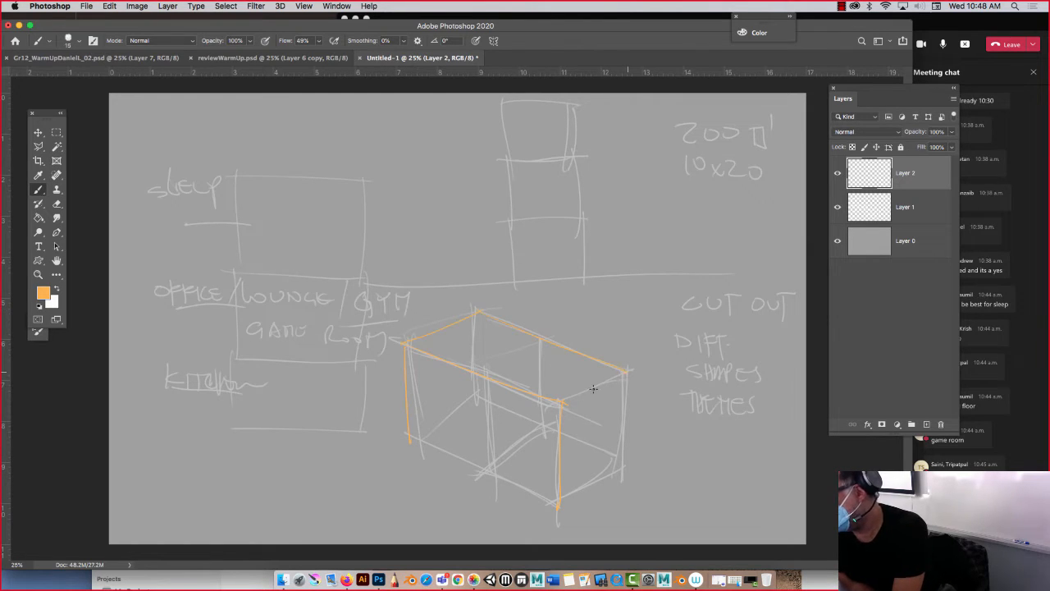
mouse_move(560, 402)
left_mouse_down()
mouse_move(627, 373)
mouse_move(623, 496)
mouse_move(547, 505)
left_mouse_up()
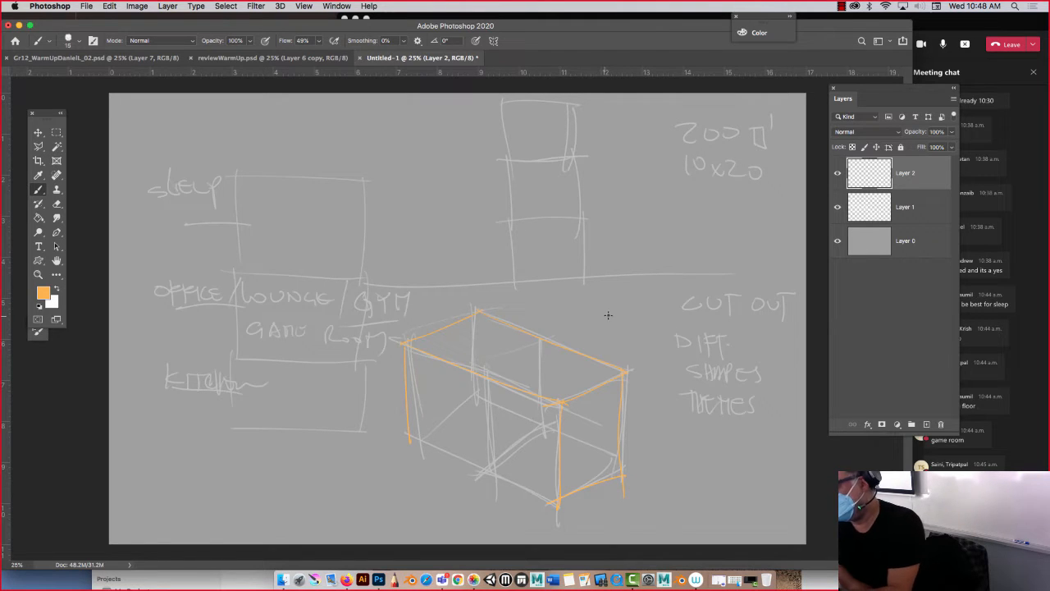
Sketch a second orange box resting crosswise on the first, overhanging its far side, with end face, roof and base edges.
left_click_drag(517, 295, 583, 319)
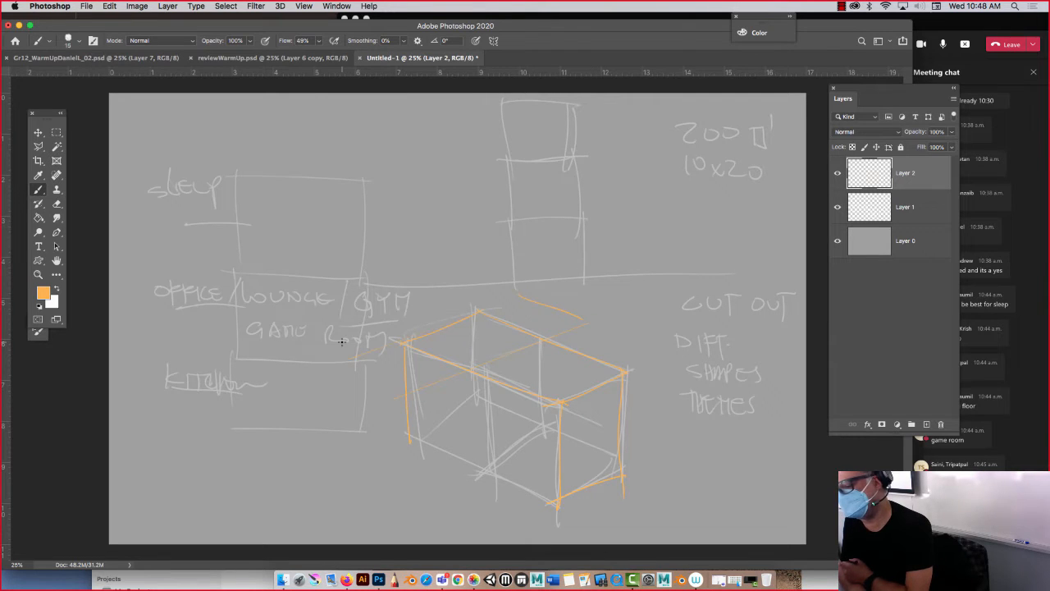
left_click_drag(405, 392, 346, 368)
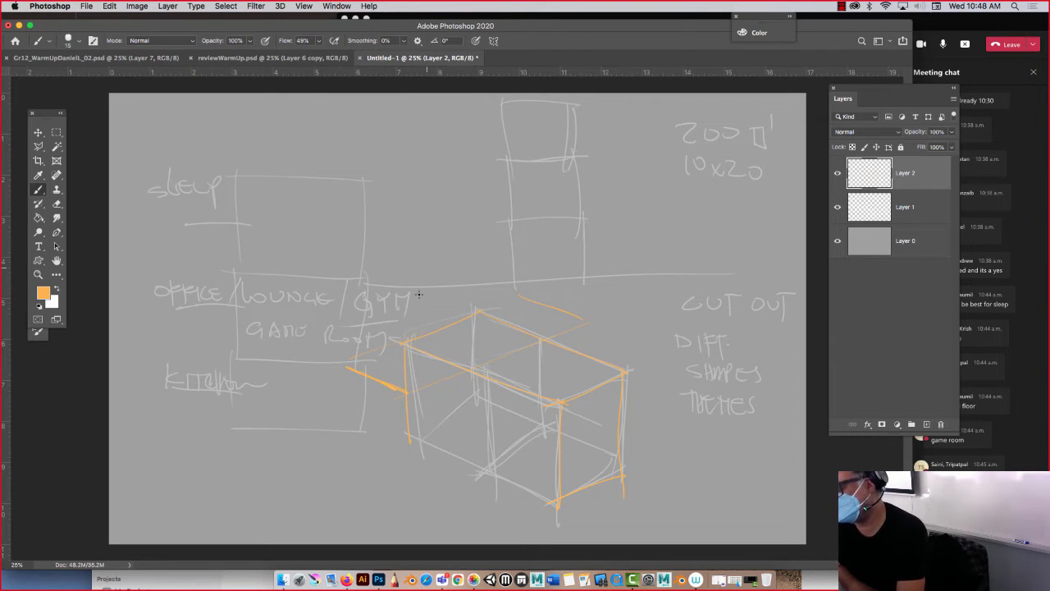
left_click_drag(408, 400, 404, 276)
left_click_drag(344, 368, 334, 263)
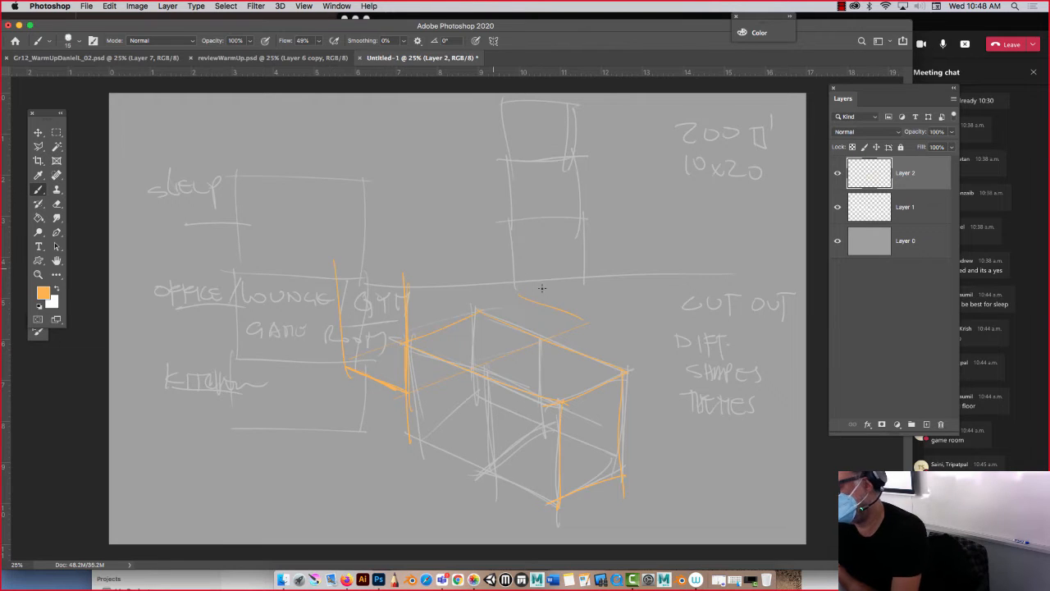
mouse_move(571, 239)
left_mouse_down()
mouse_move(567, 344)
mouse_move(405, 287)
mouse_move(379, 293)
mouse_move(479, 218)
mouse_move(355, 255)
left_mouse_up()
left_click_drag(410, 288, 331, 270)
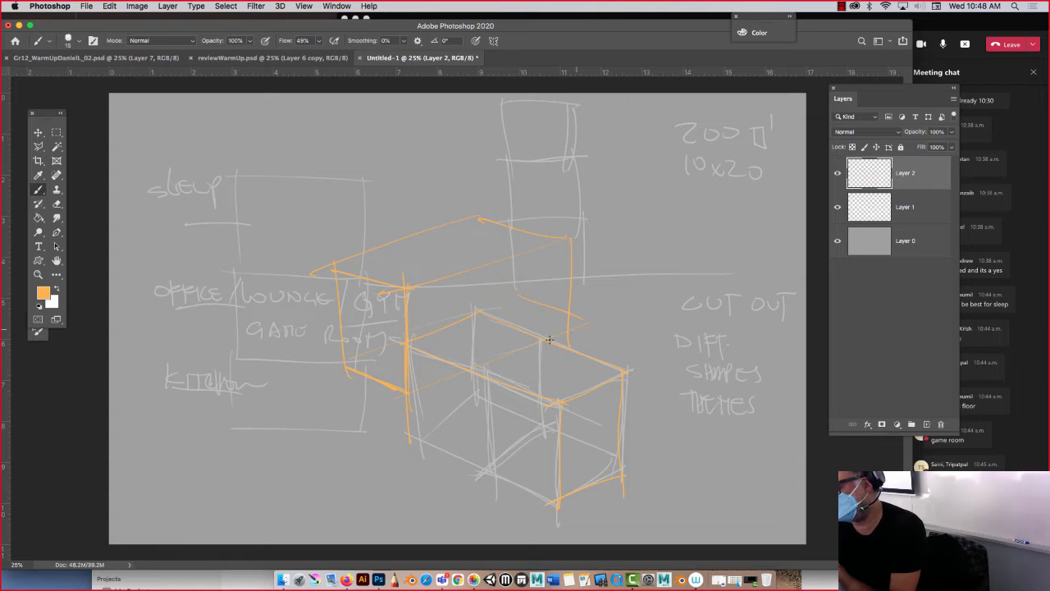
left_click_drag(549, 340, 366, 397)
left_click_drag(407, 287, 403, 384)
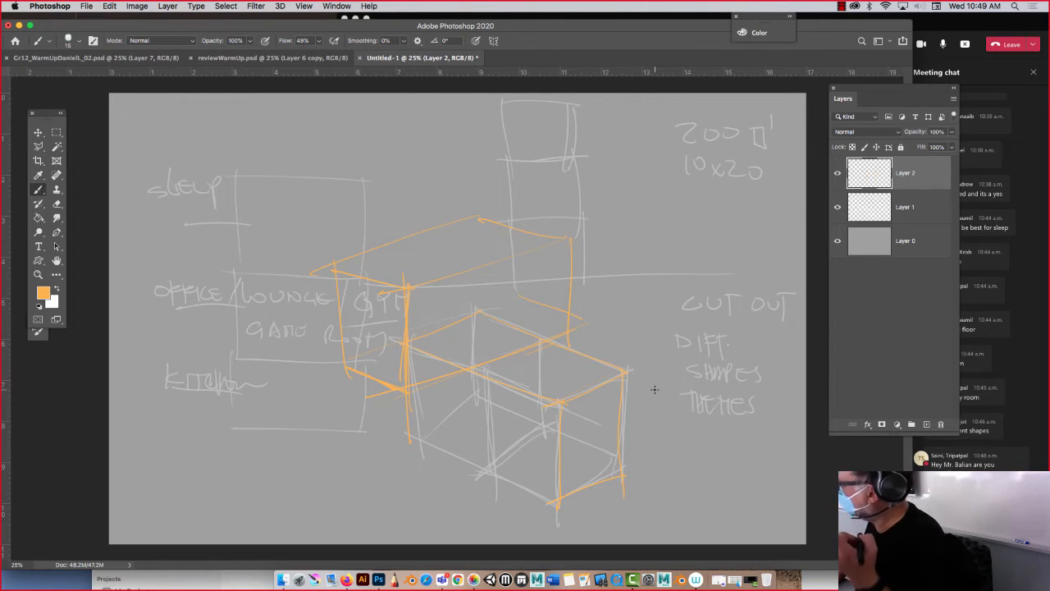
Draw a roof overhang projecting from the upper box above the lower one, and add the upright and base edges beneath it.
left_click(516, 361)
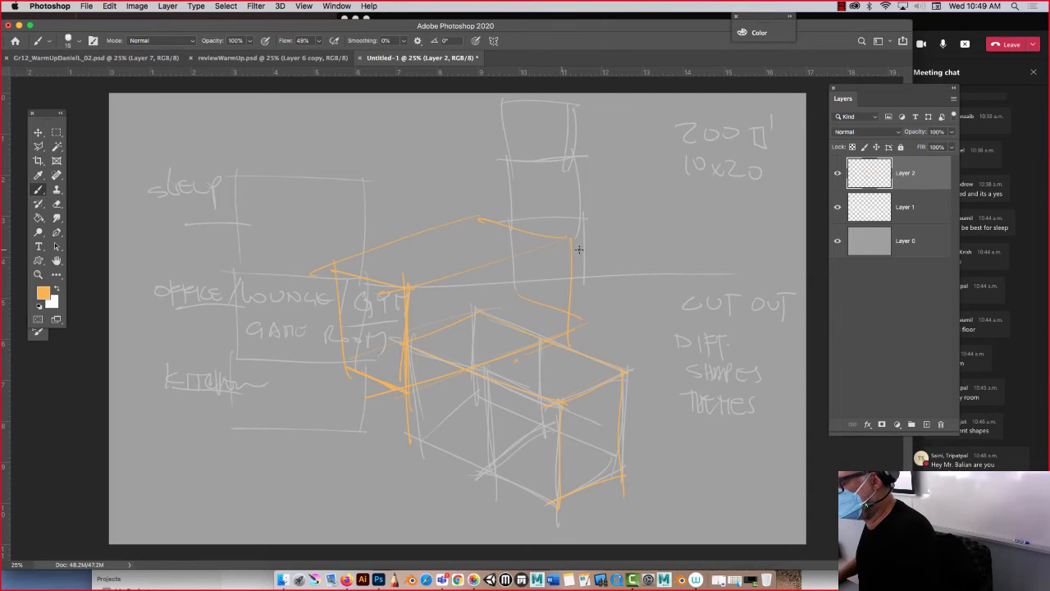
left_click_drag(565, 240, 633, 268)
left_click_drag(540, 296, 465, 273)
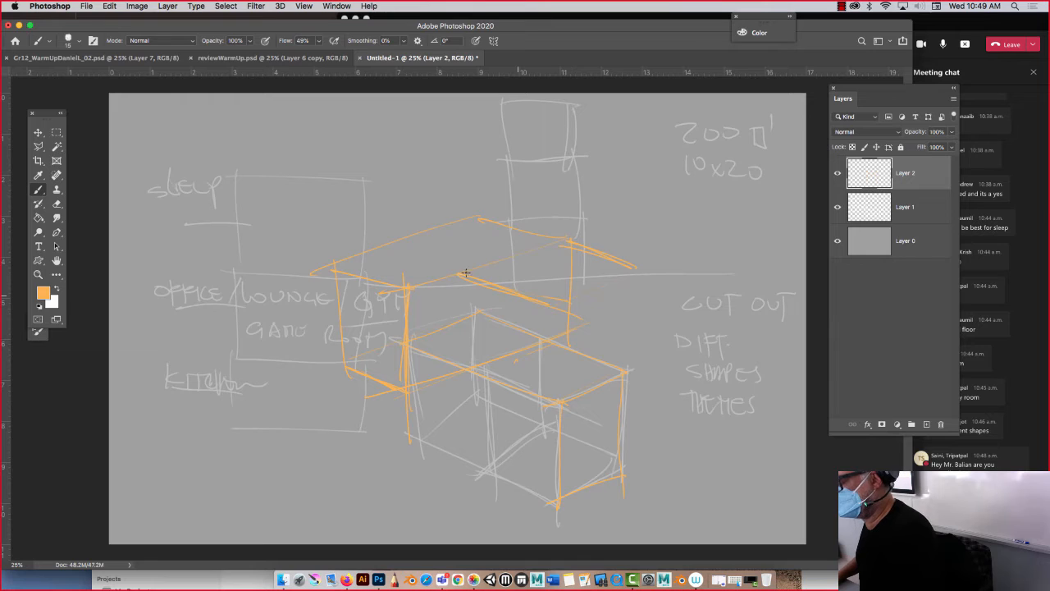
left_click_drag(559, 304, 655, 273)
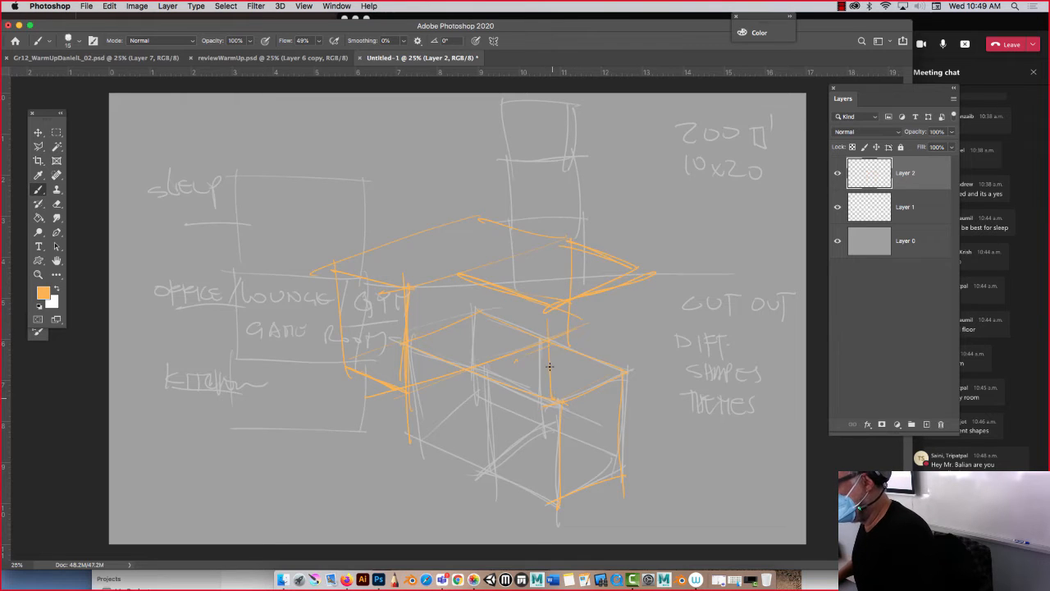
left_click_drag(466, 277, 472, 376)
left_click_drag(538, 369, 477, 348)
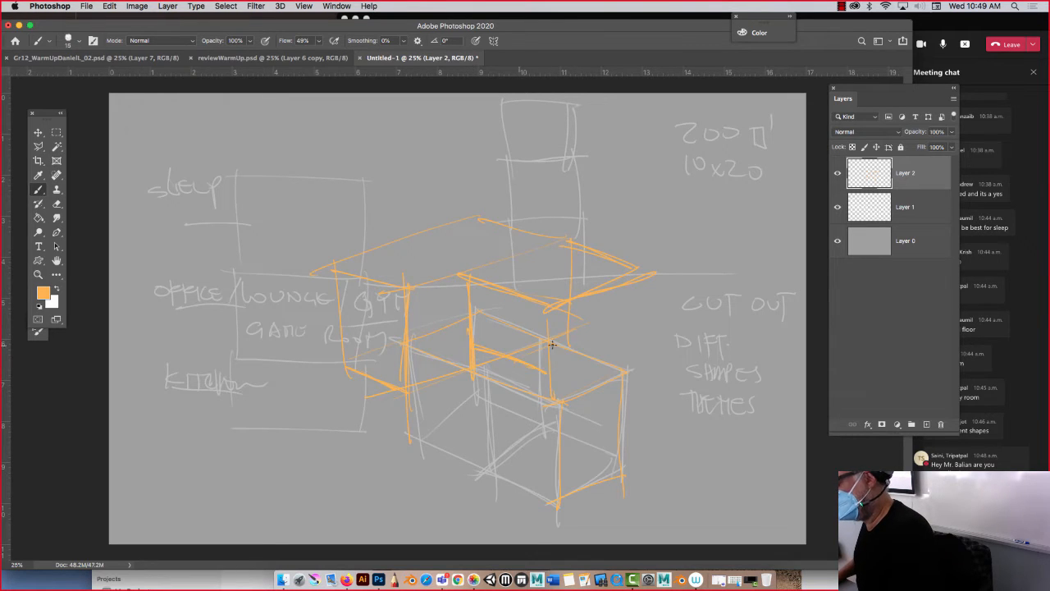
Outline a low raised volume on the lower box's top beneath the overhang, and reinforce the overhang and the lower box's long base edge.
left_click_drag(621, 342, 533, 372)
mouse_move(534, 372)
left_mouse_down()
mouse_move(623, 342)
mouse_move(624, 381)
left_mouse_up()
left_click_drag(622, 341, 567, 322)
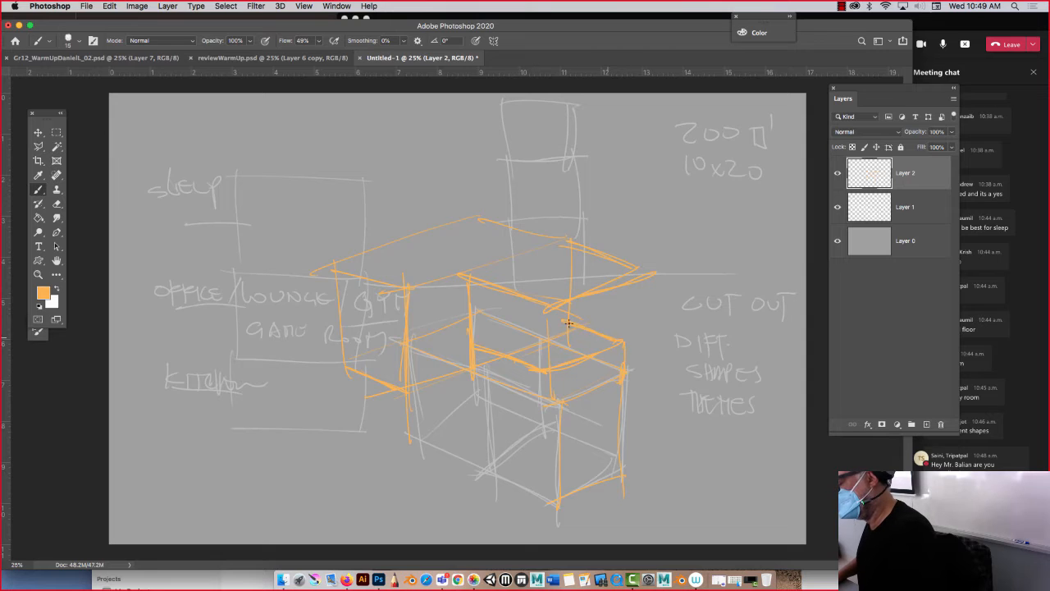
mouse_move(568, 247)
left_mouse_down()
mouse_move(640, 271)
mouse_move(542, 306)
left_mouse_up()
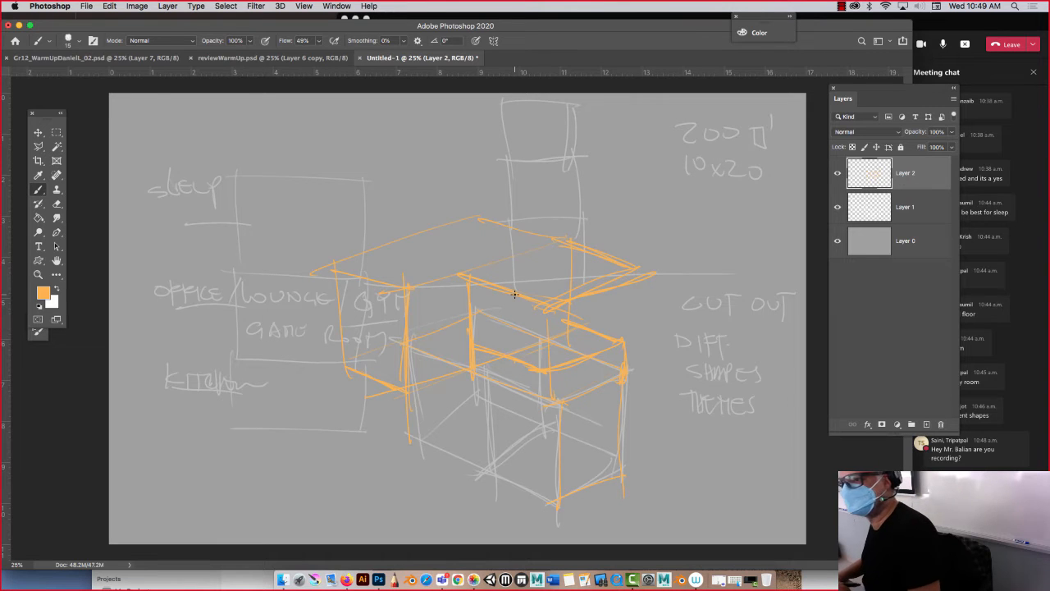
mouse_move(414, 383)
left_mouse_down()
mouse_move(416, 439)
mouse_move(557, 502)
mouse_move(557, 435)
mouse_move(621, 433)
left_mouse_up()
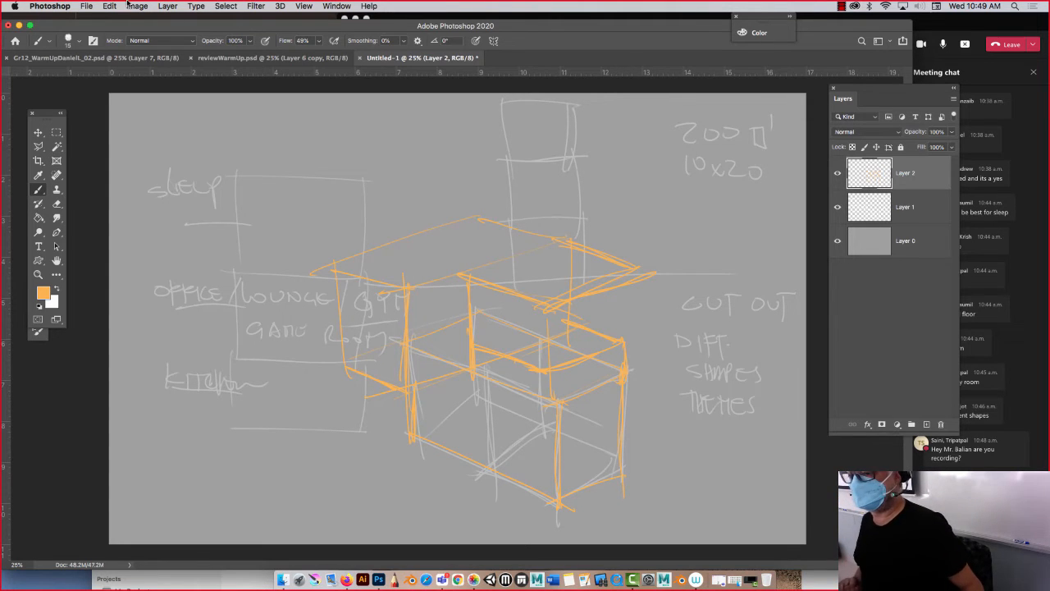
Minimize the sketch, switch to Photos and view the image of the wooden hillside house model with cantilevered boxes.
left_click(18, 24)
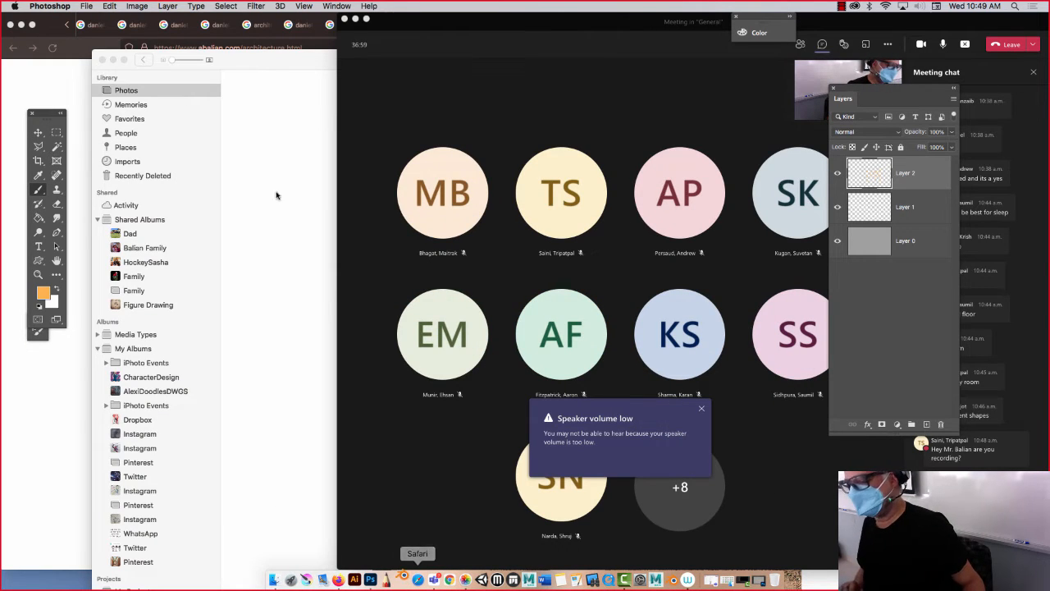
left_click(234, 85)
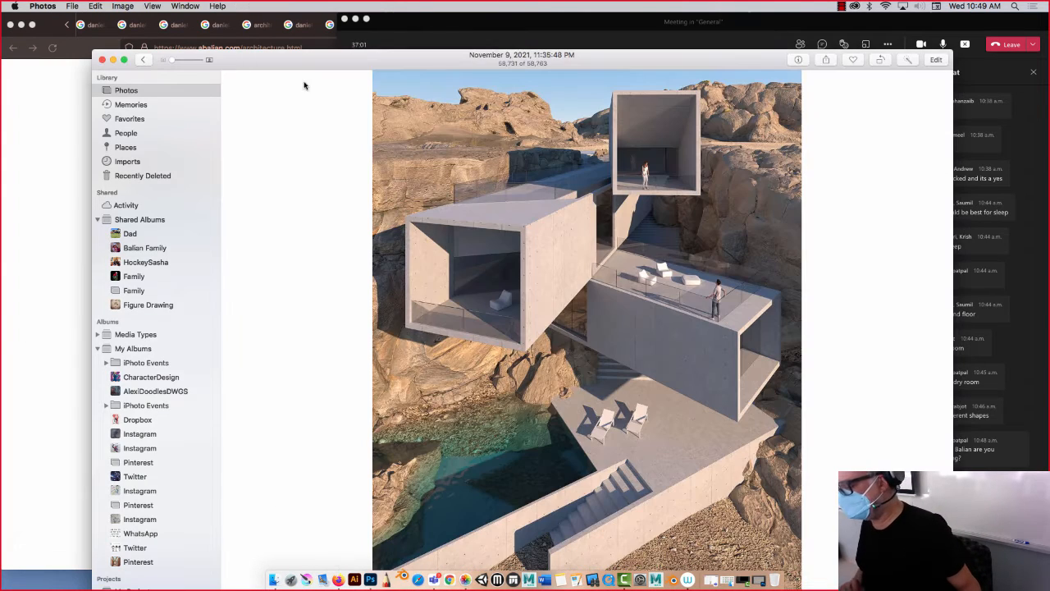
left_click(142, 59)
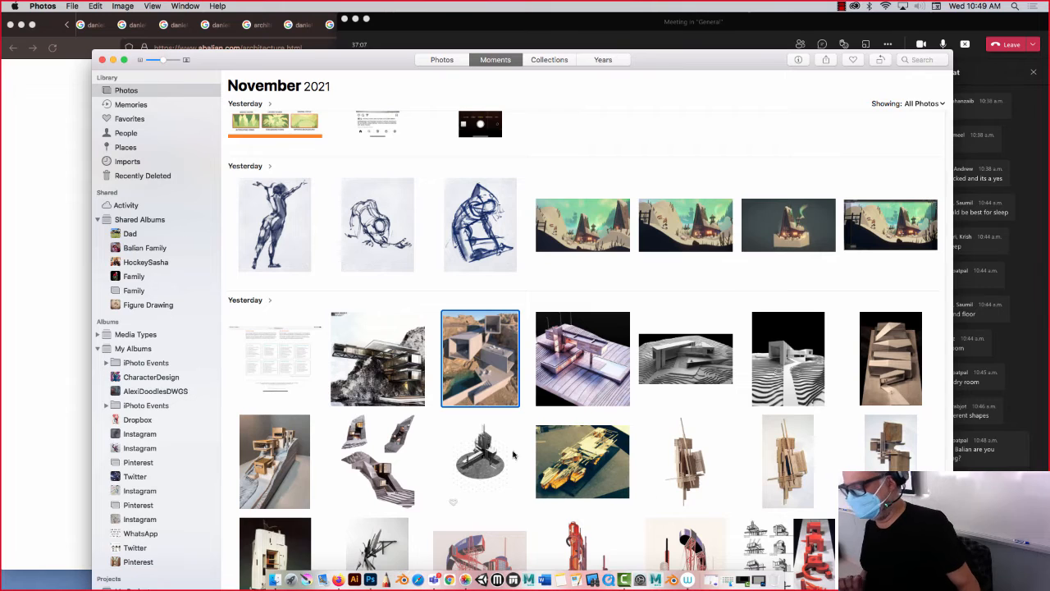
left_click(406, 373)
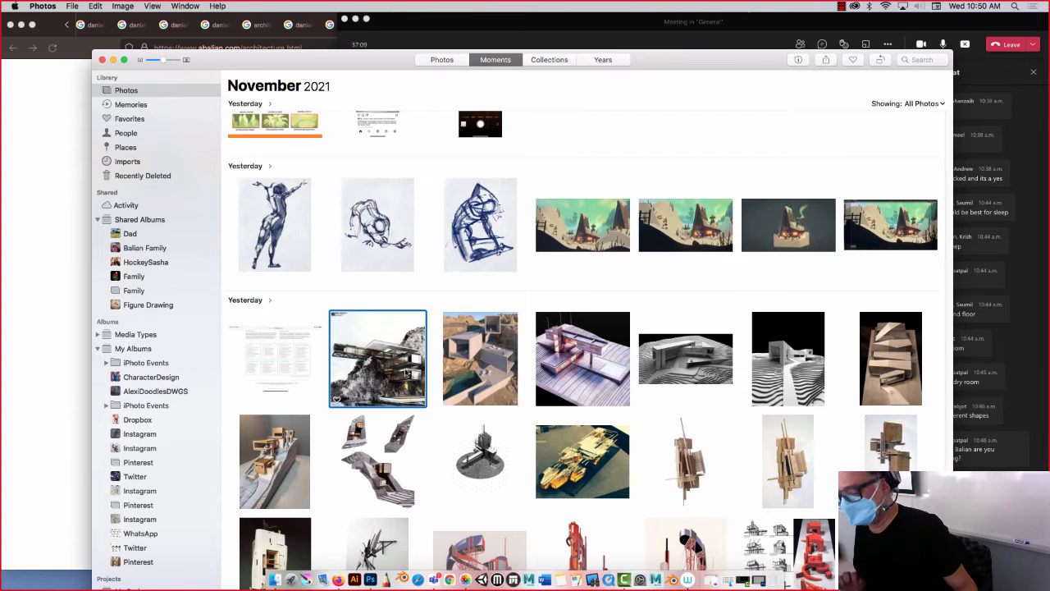
left_click(252, 446)
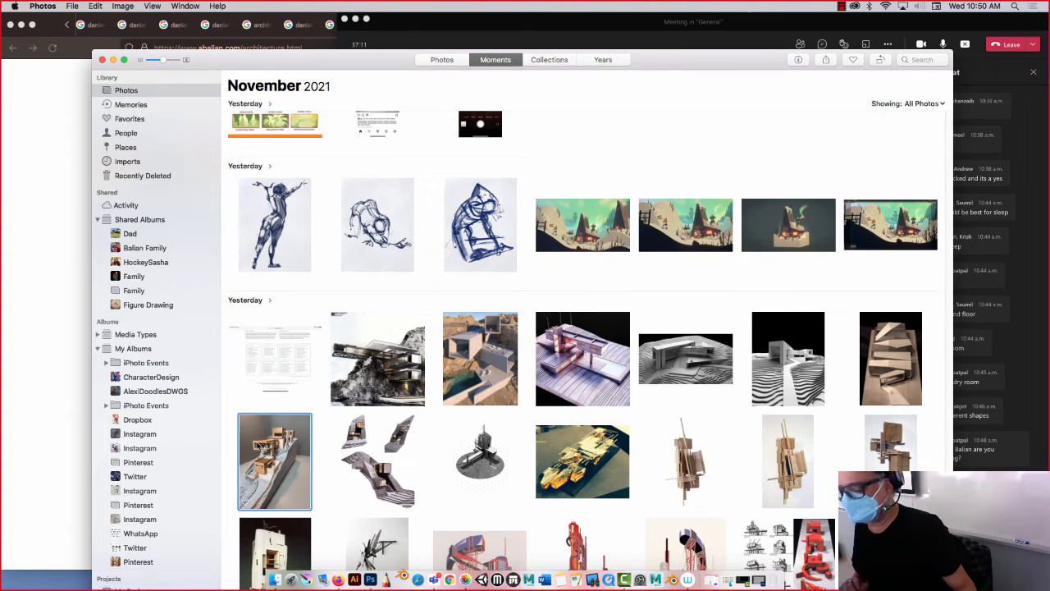
double_click(254, 444)
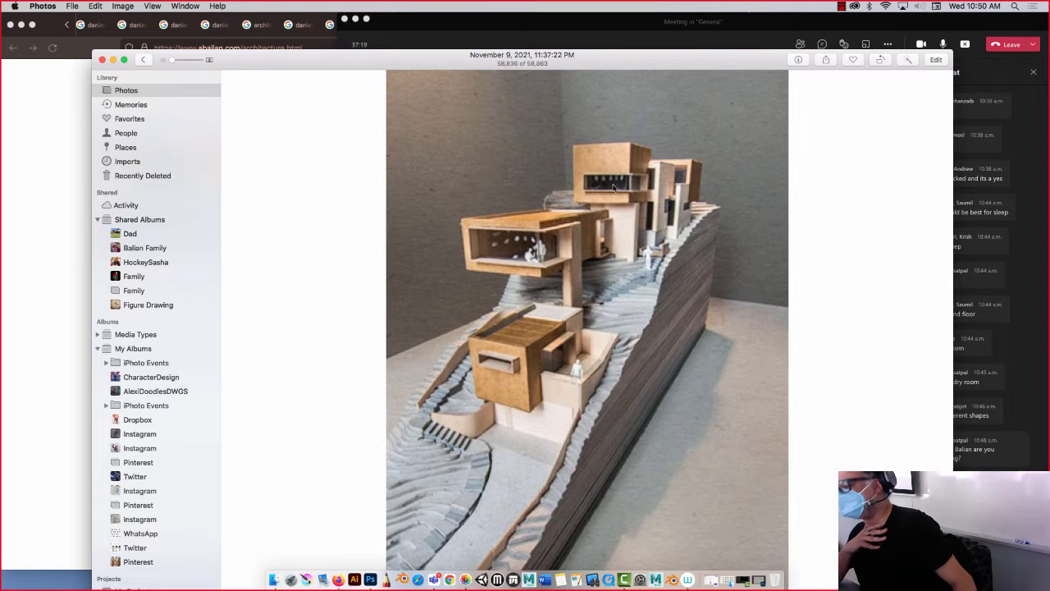
Minimize Photos, switch to Blender, dismiss its splash screen and view the default cube in front orthographic view.
left_click(112, 59)
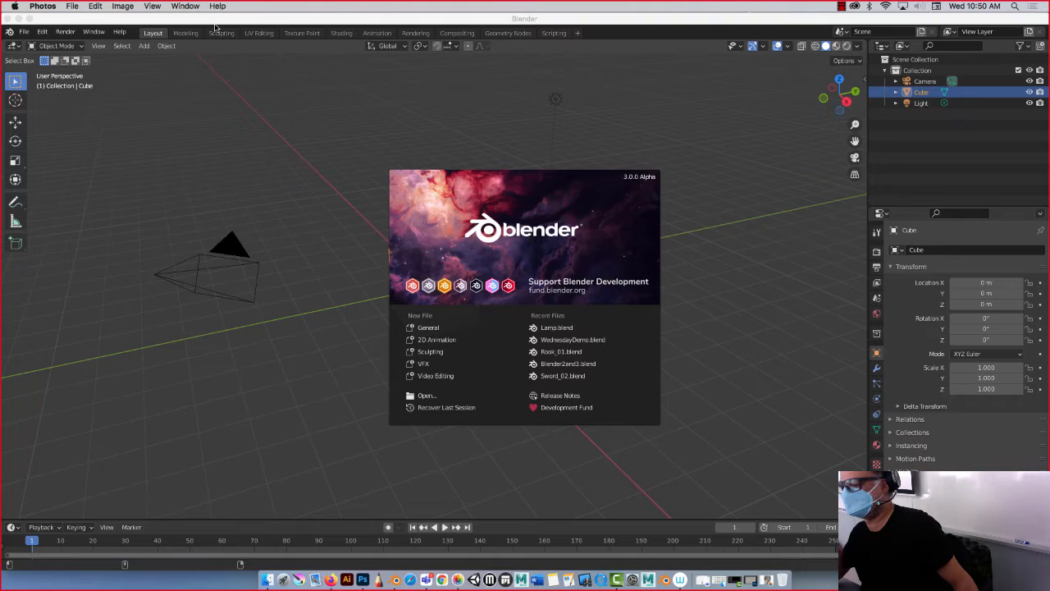
left_click(216, 28)
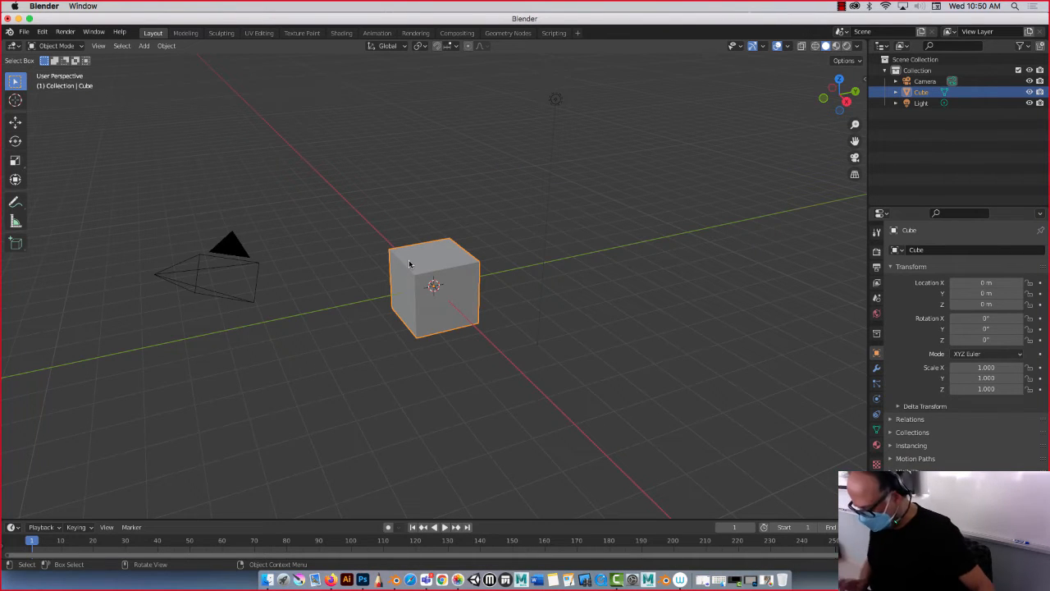
key("KP_1")
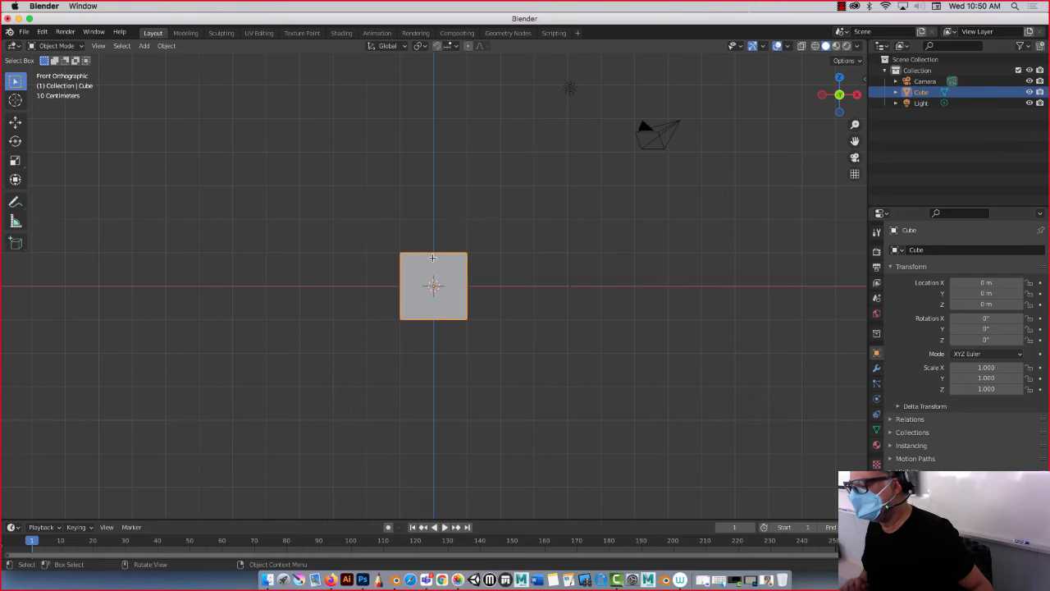
Stretch the default cube by moving the vertices of its positive X side about 2 m along X in Edit Mode.
key("Tab")
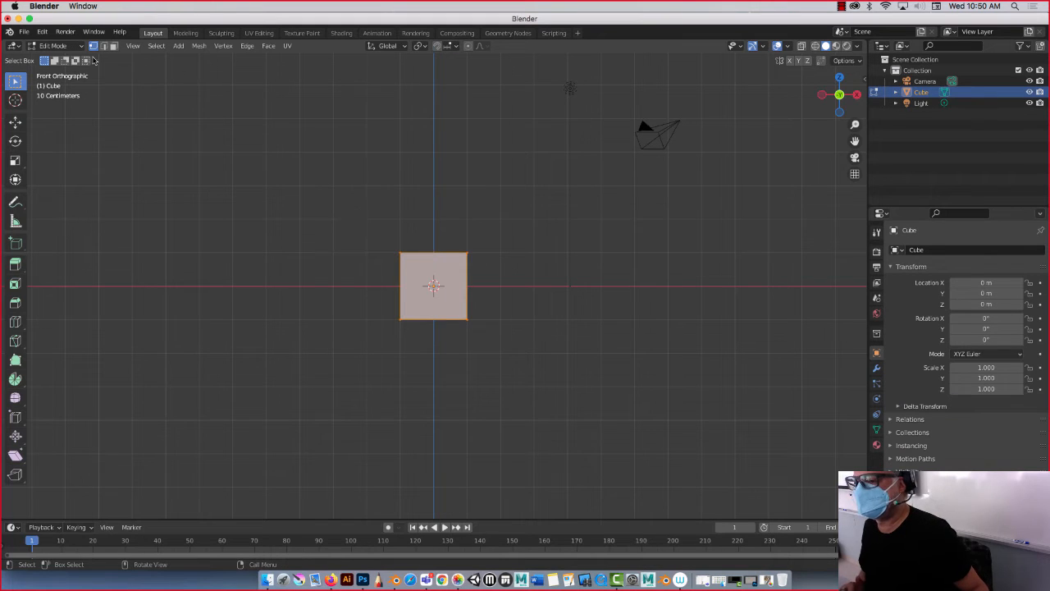
left_click(15, 121)
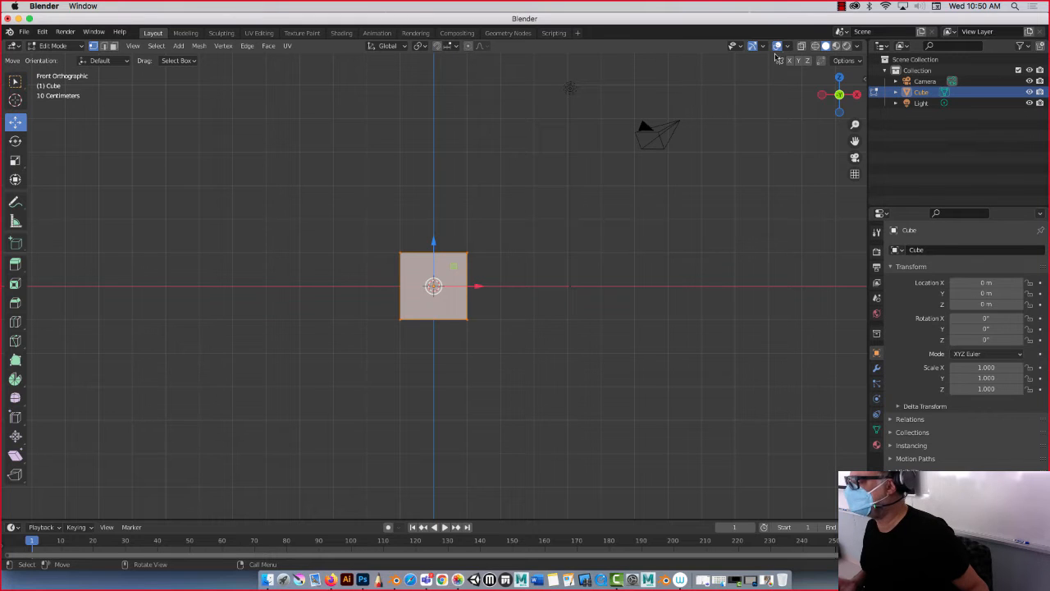
left_click_drag(507, 222, 448, 415)
left_click_drag(511, 285, 579, 283)
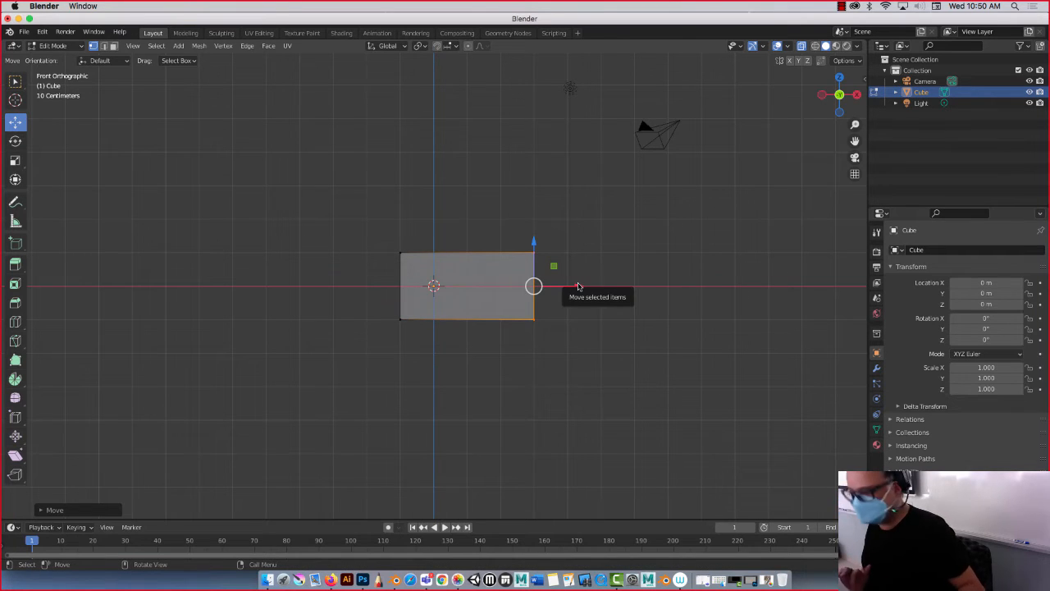
key("Tab")
Delete the camera and the light, and turn off X-ray display with the stretched box selected.
middle_click_drag(583, 286, 175, 119)
left_click(148, 102)
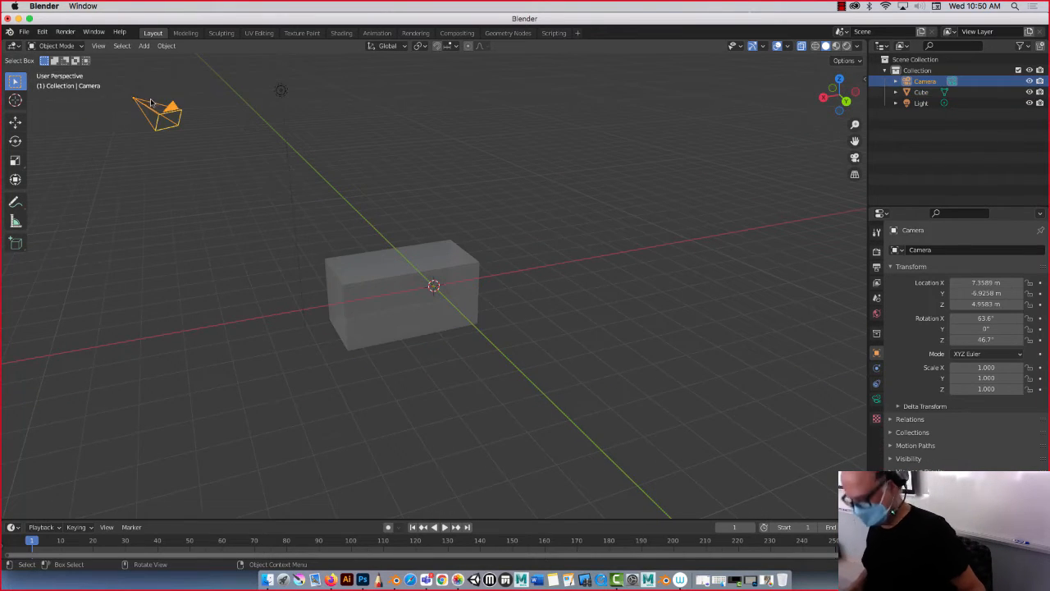
key("x")
left_click(281, 93)
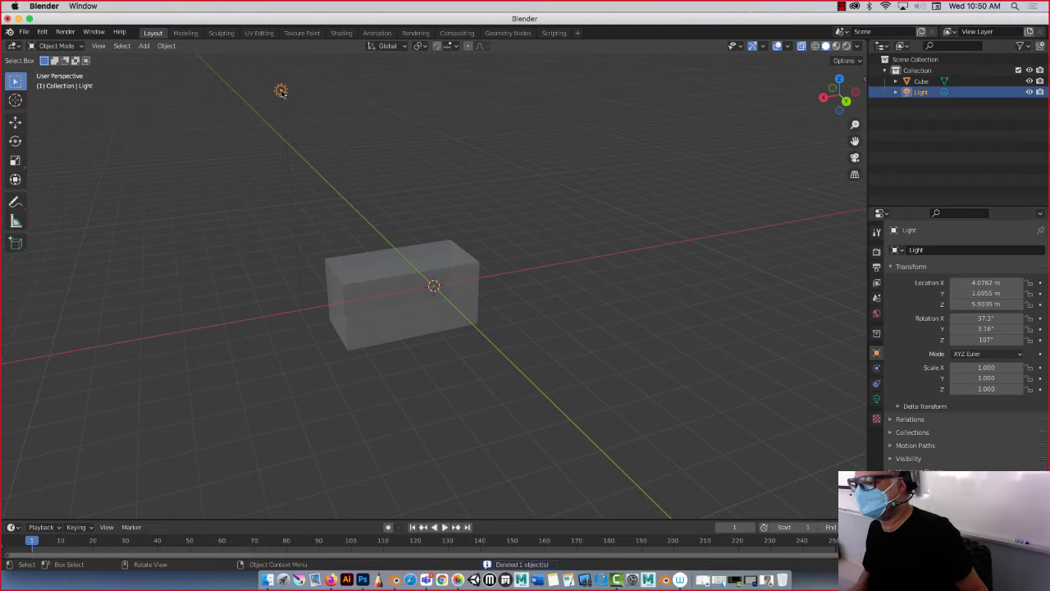
key("Delete")
left_click(411, 262)
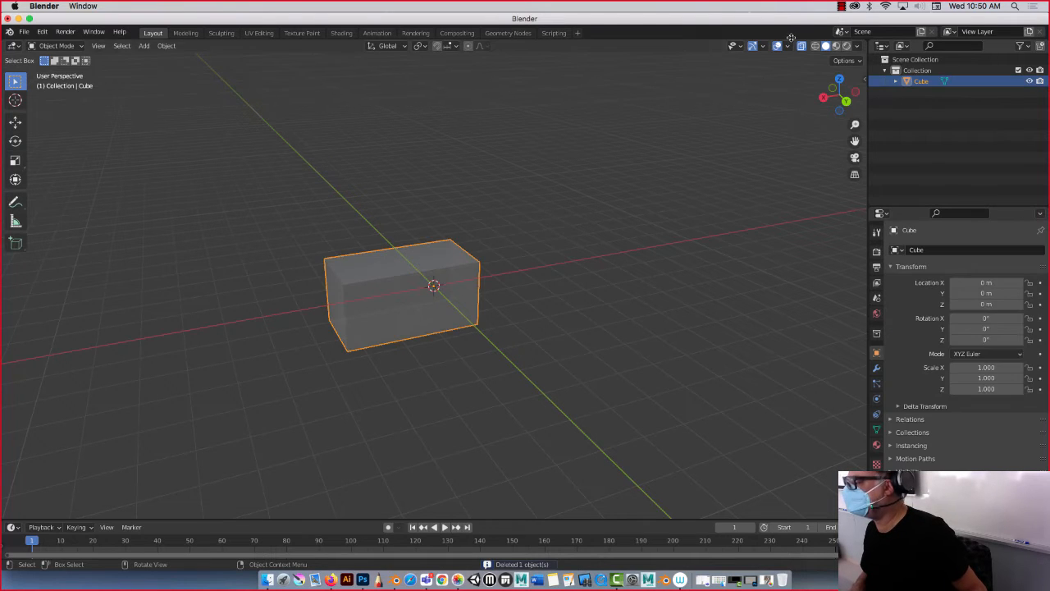
key("alt+z")
scroll(300, 293, "down", 2)
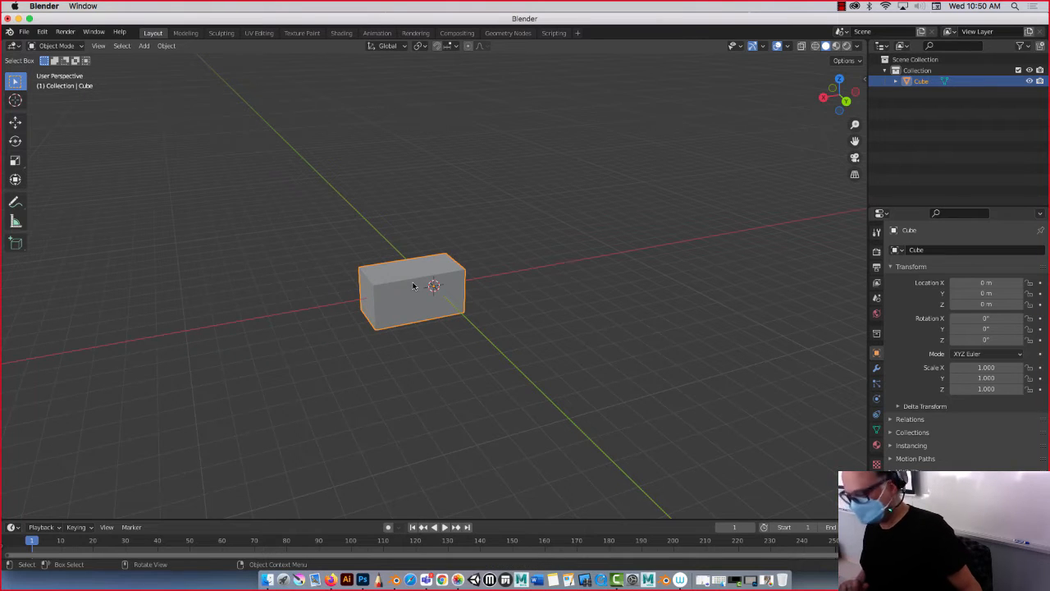
Duplicate the box and raise the copy along Z by 1 m twice so it sits on the original.
left_click(15, 121)
right_click(389, 297)
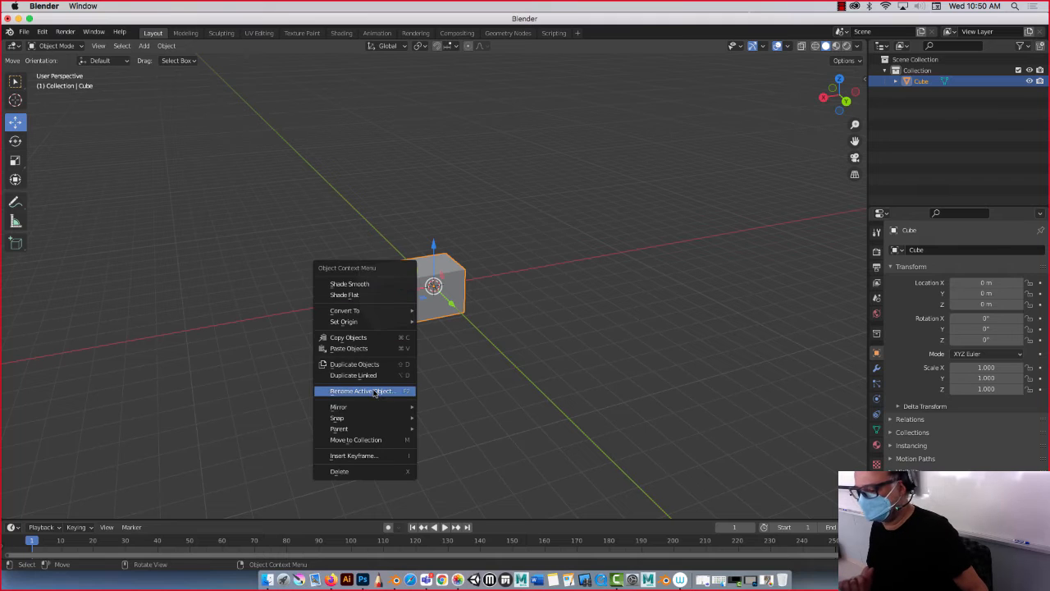
left_click(367, 364)
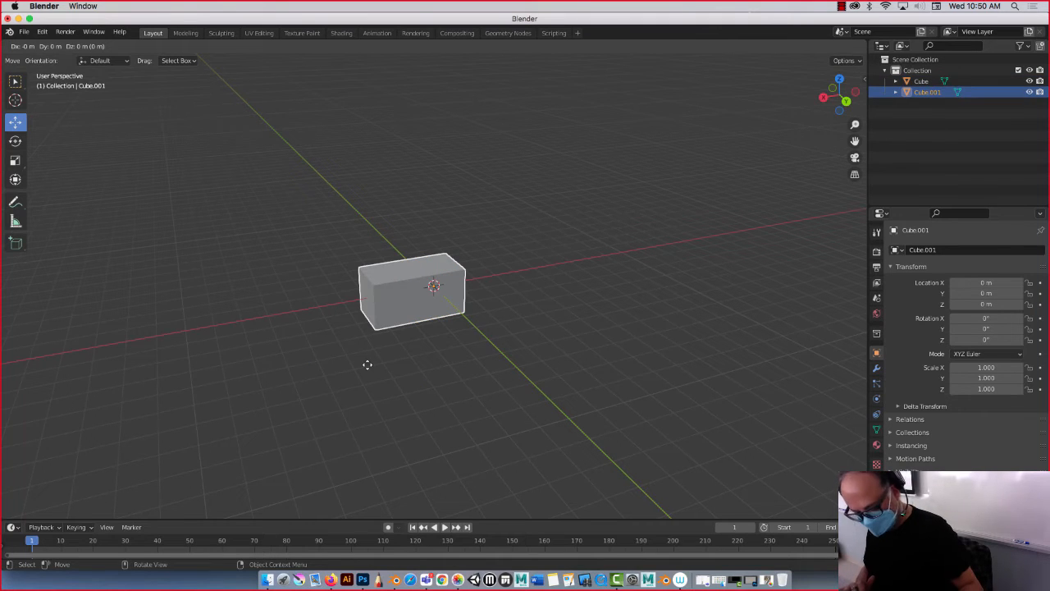
type("z1")
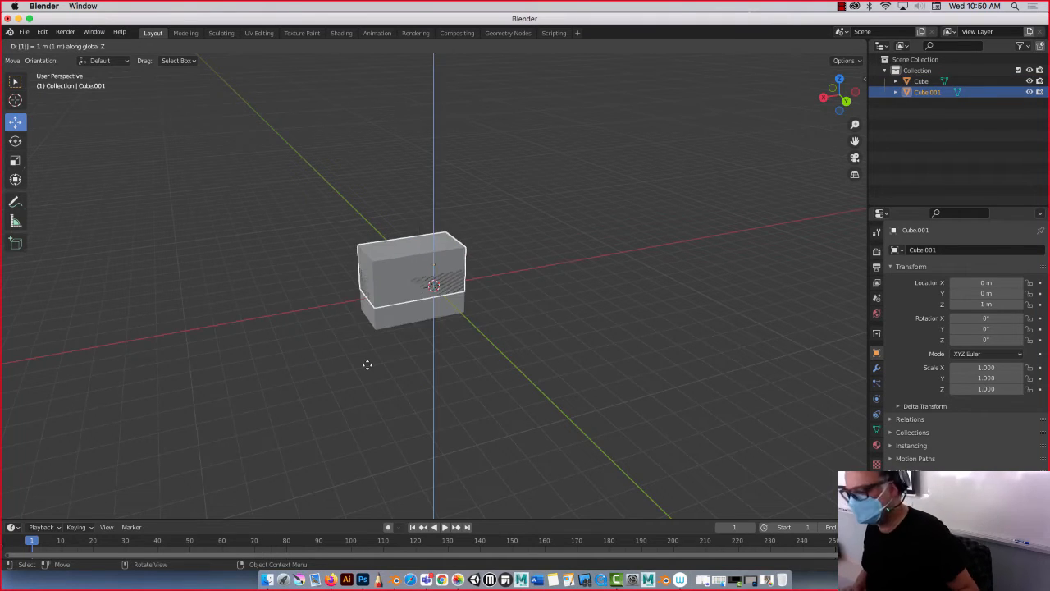
key("Return")
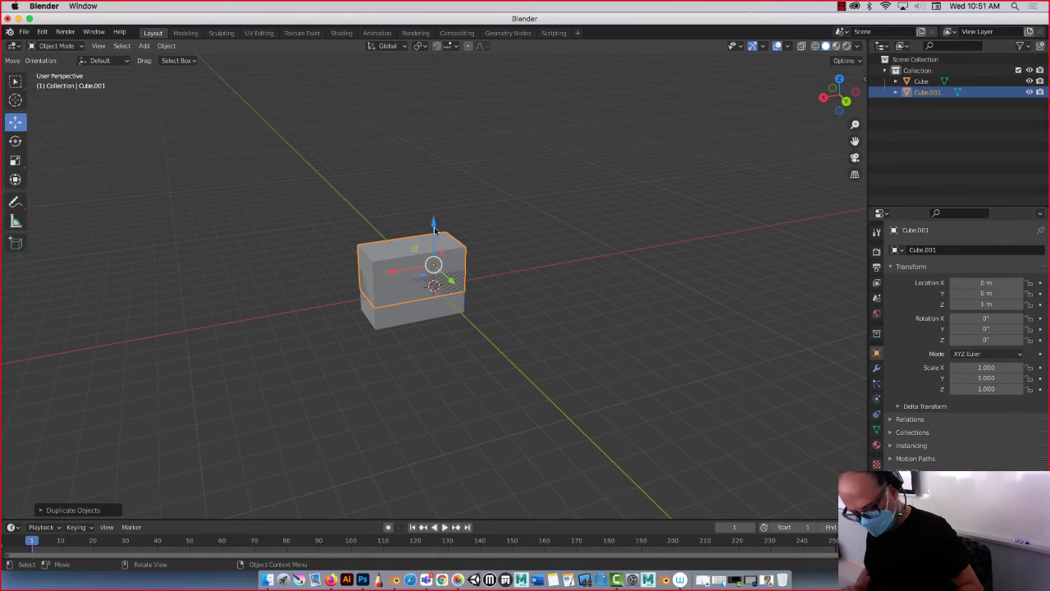
type("g")
type("z1")
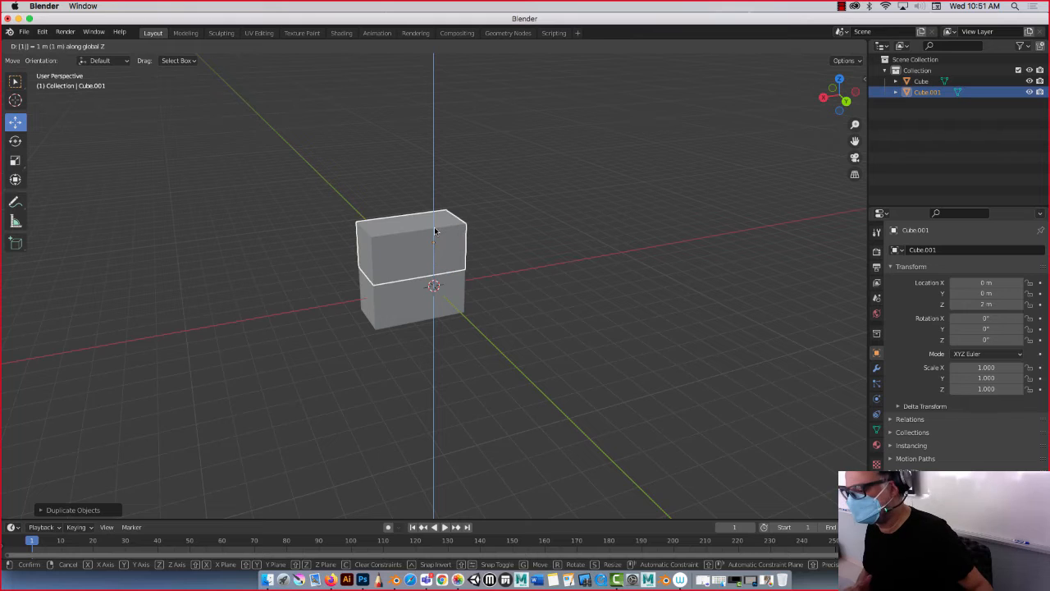
key("Return")
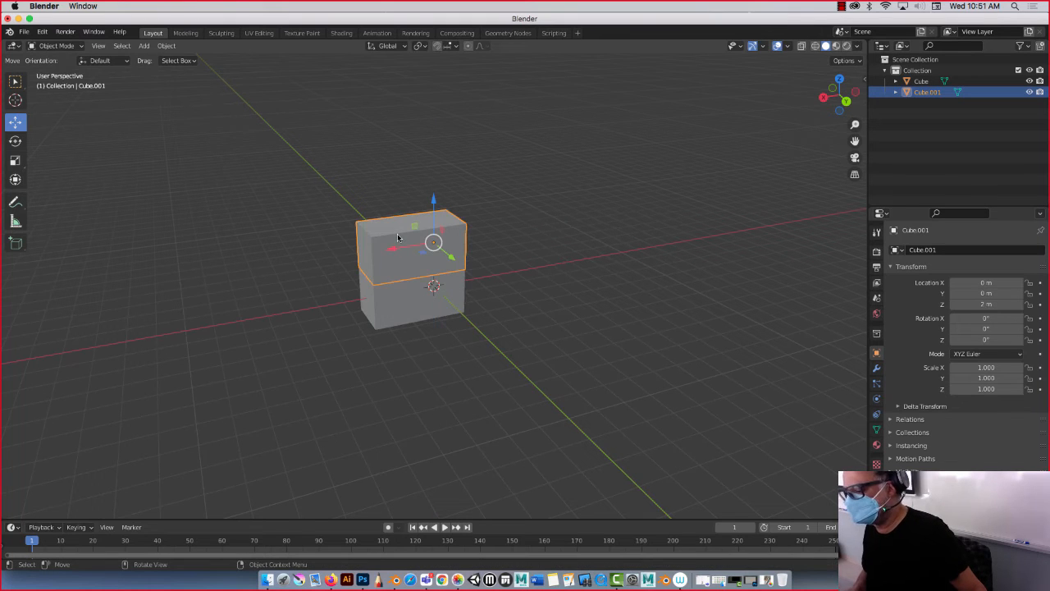
Duplicate the upper box and move the copy up along Z by about 2.04 m as the third story.
key("shift+d")
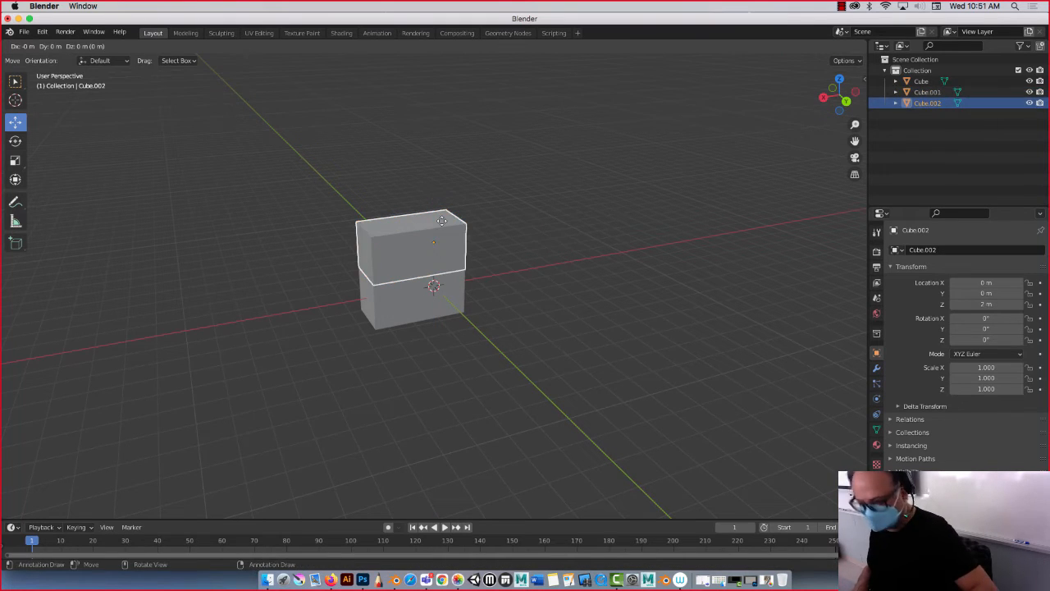
key("z")
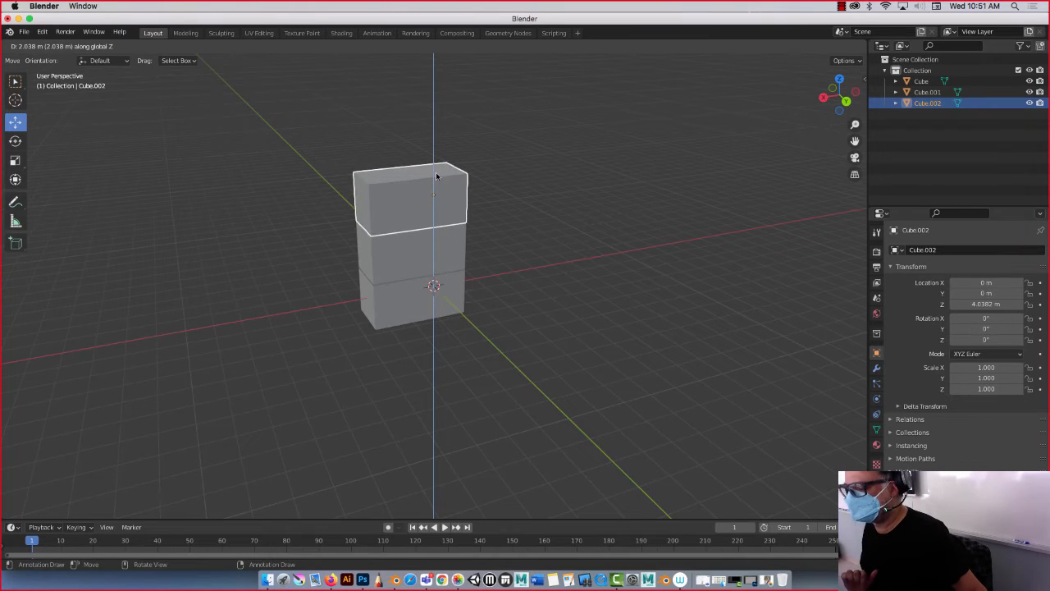
left_click(436, 175)
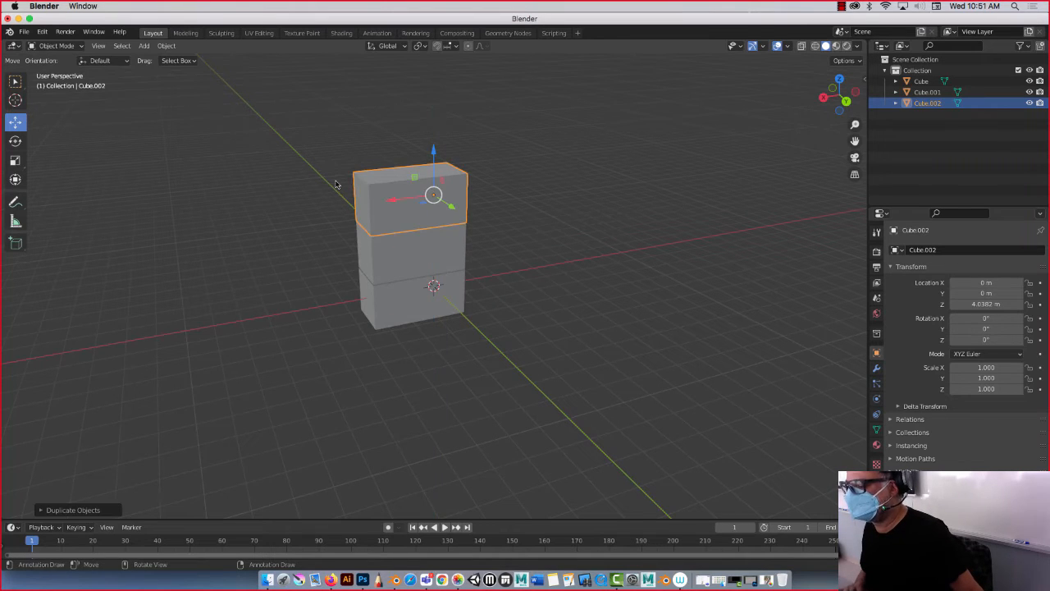
Enable the wireframe overlay so the edges of all boxes are drawn.
left_click(787, 47)
left_click(721, 232)
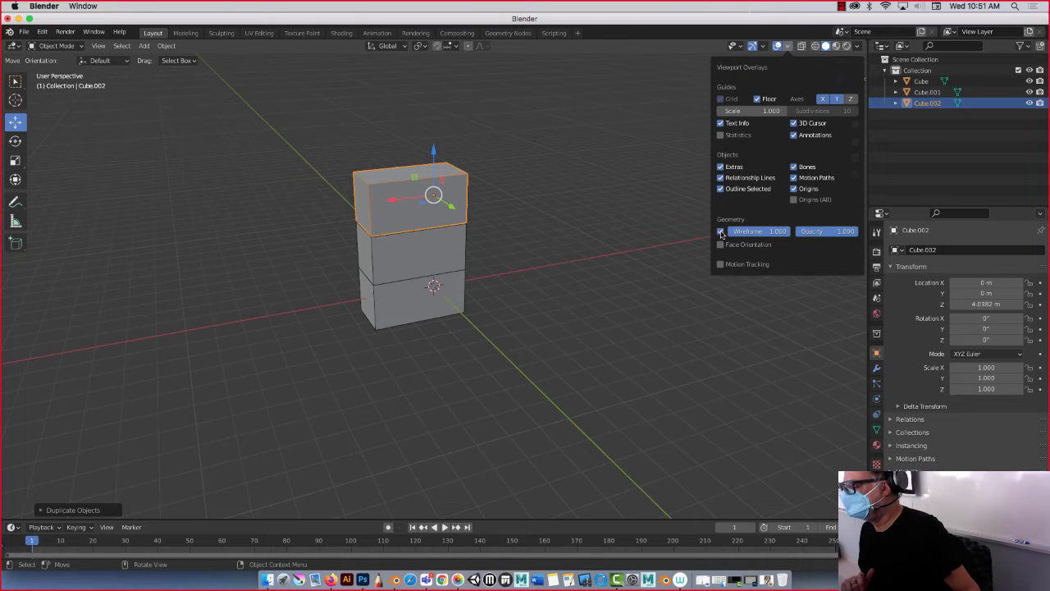
left_click(648, 188)
Move the three-box stack along X to about -8.96 m and place a duplicate of it along X near the origin.
left_click_drag(341, 146, 402, 399)
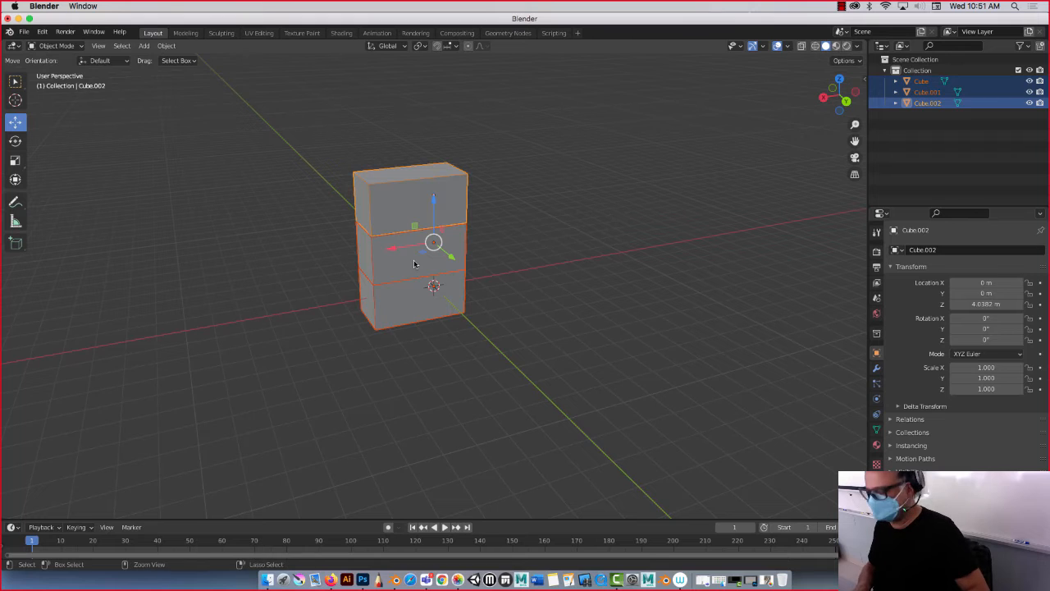
left_click_drag(392, 251, 575, 250)
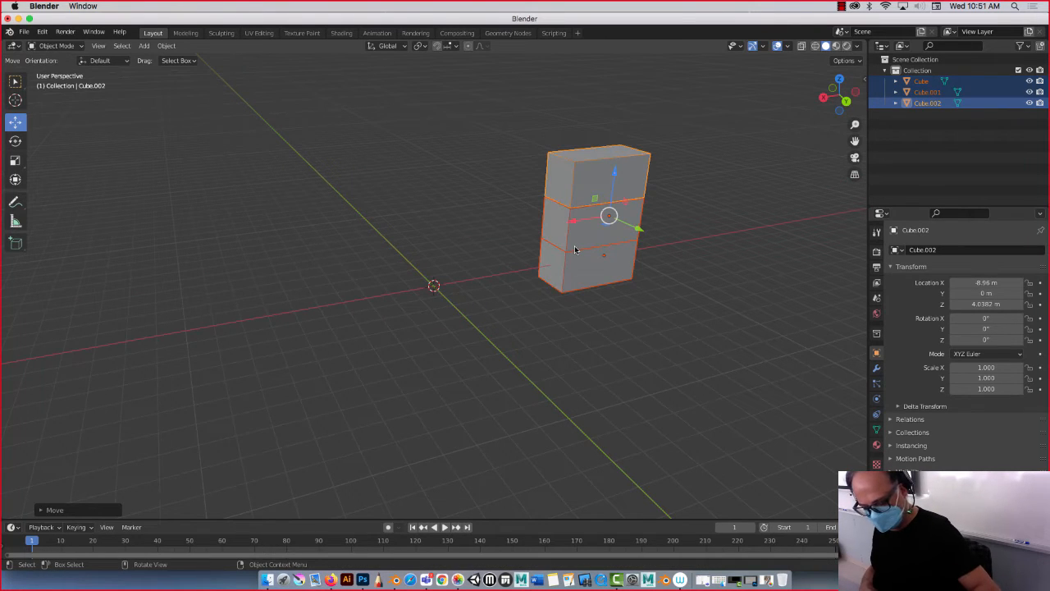
key("shift+d")
key("x")
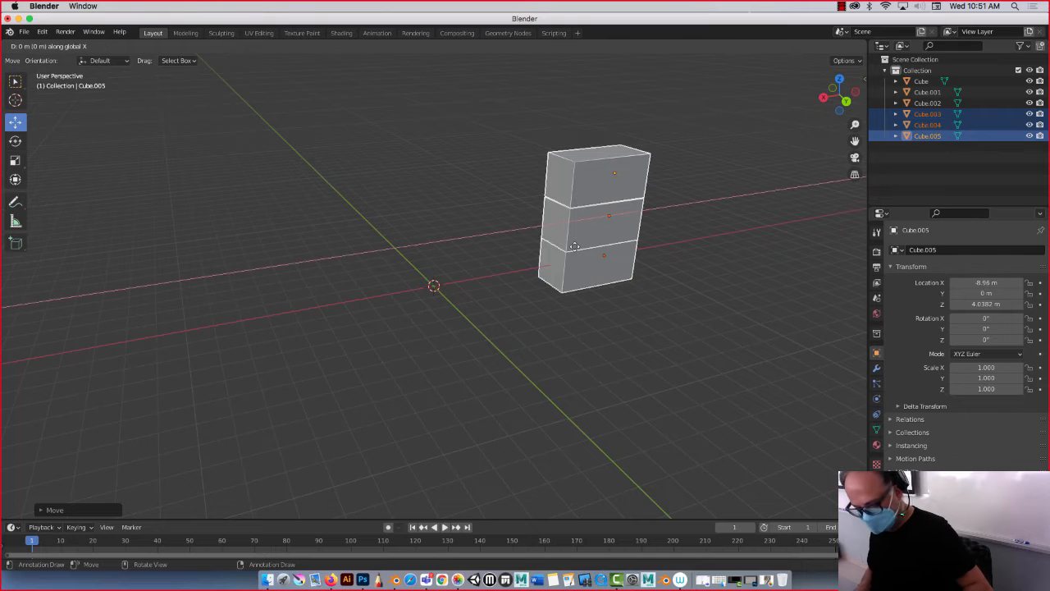
left_click(399, 245)
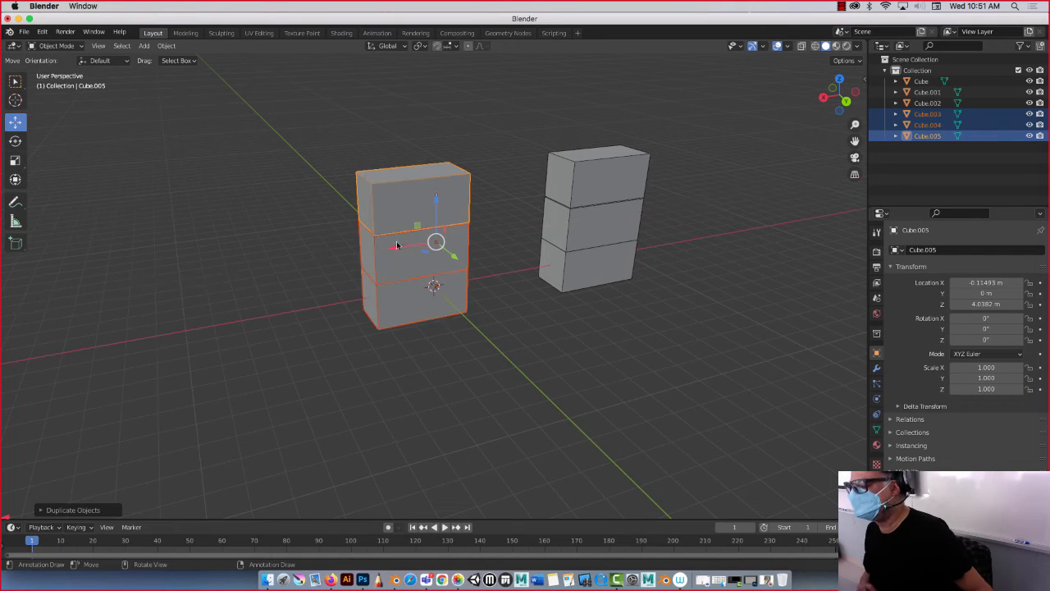
left_click(311, 158)
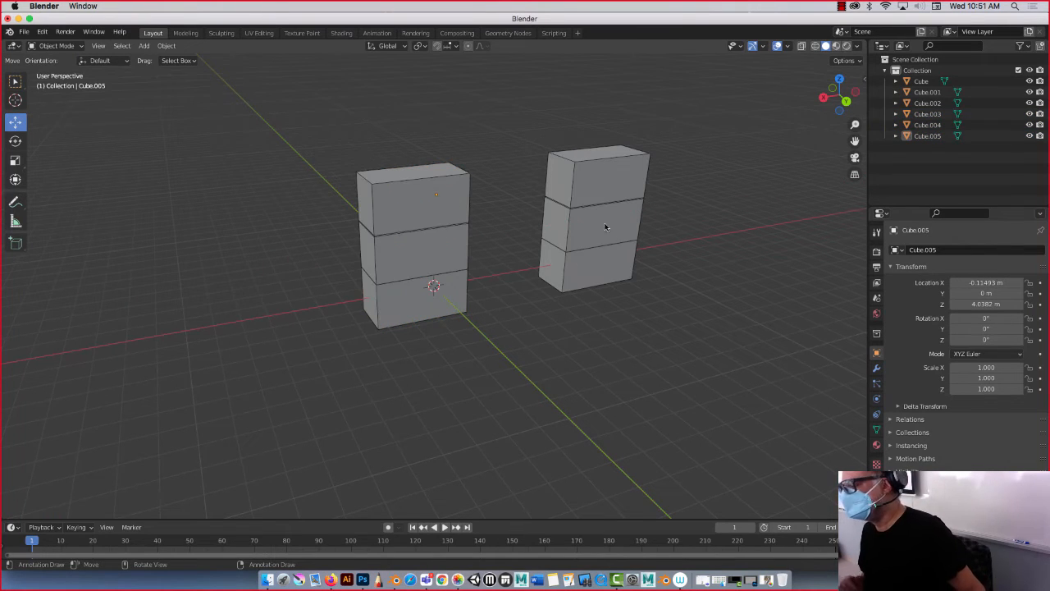
Rotate the middle box of the stack away from the origin about Z and set its Z rotation to 90°.
left_click(571, 226)
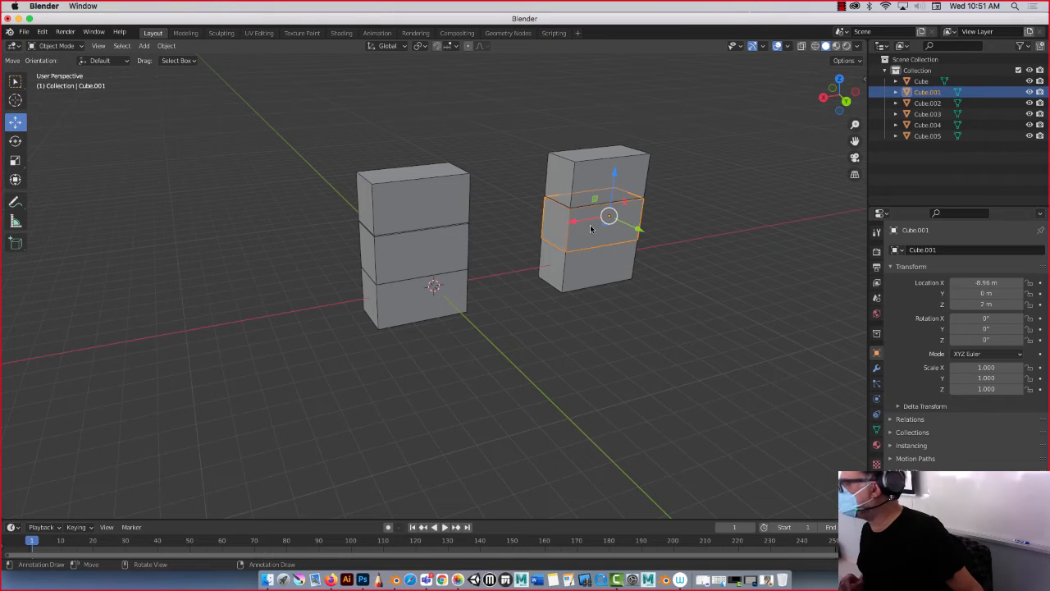
left_click(14, 141)
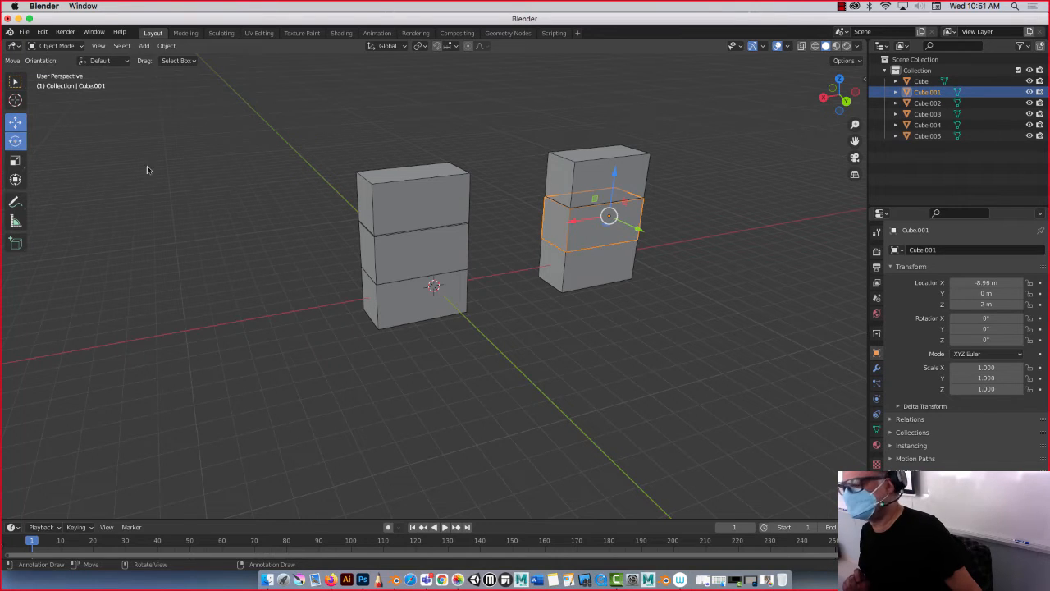
left_click_drag(599, 234, 577, 227)
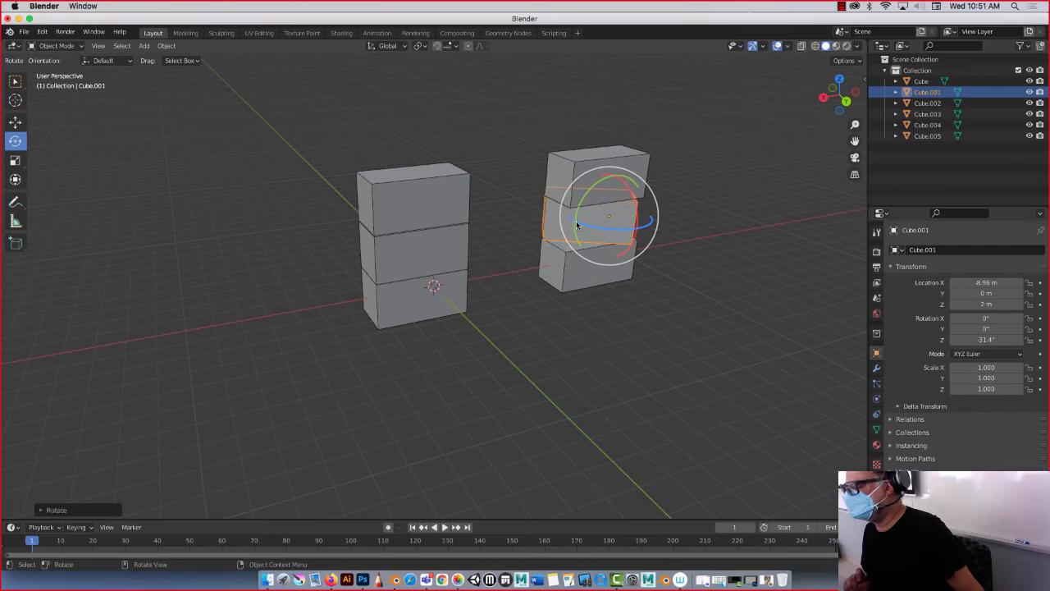
left_click(987, 340)
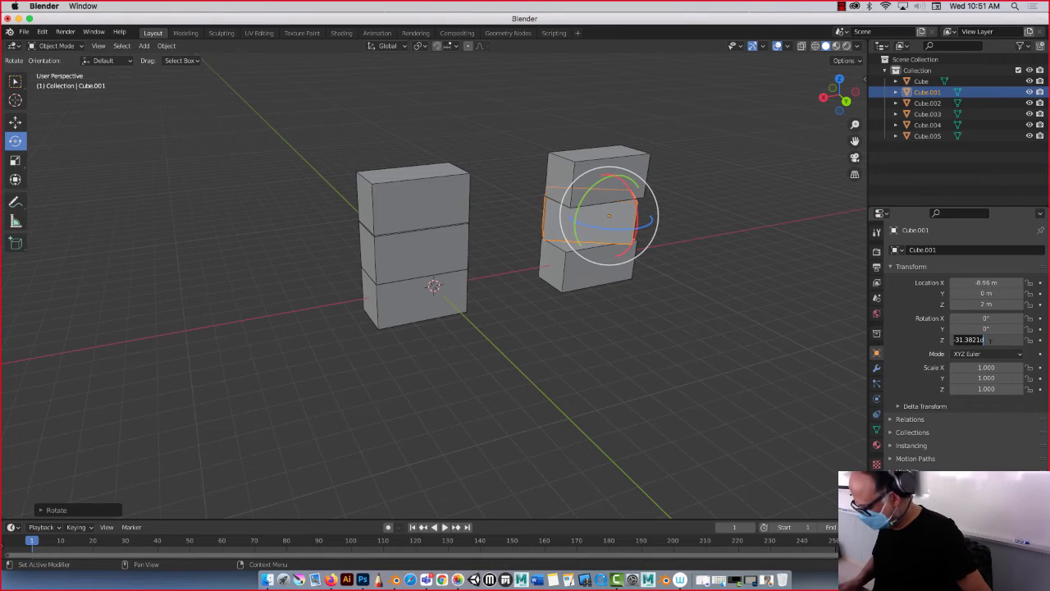
type("90")
key("Return")
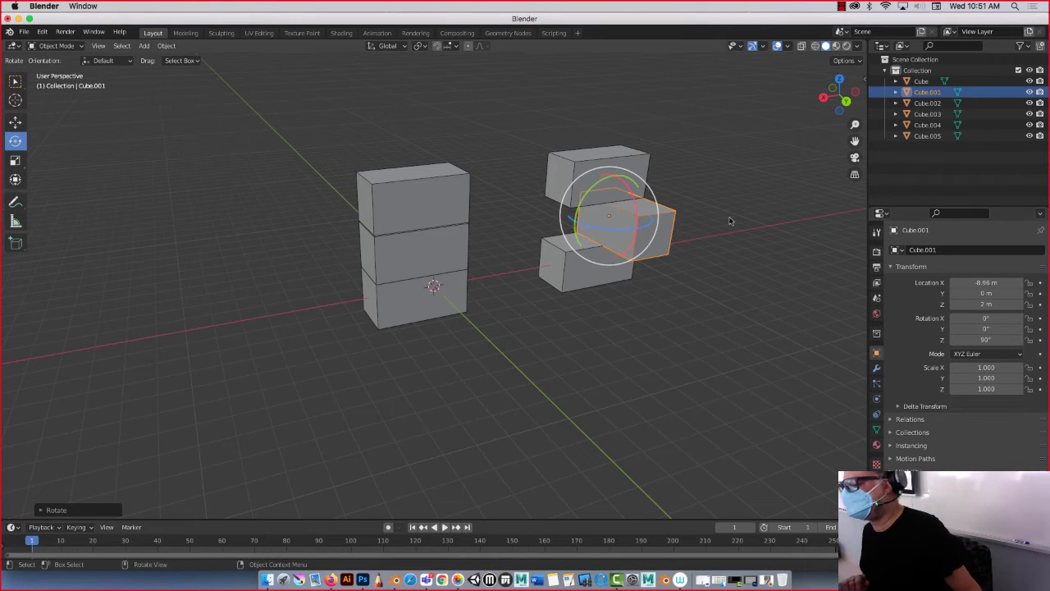
left_click(506, 139)
Duplicate the stack with the crosswise middle box and move the copy along Y to about 7.89 m.
middle_click_drag(513, 166, 500, 154)
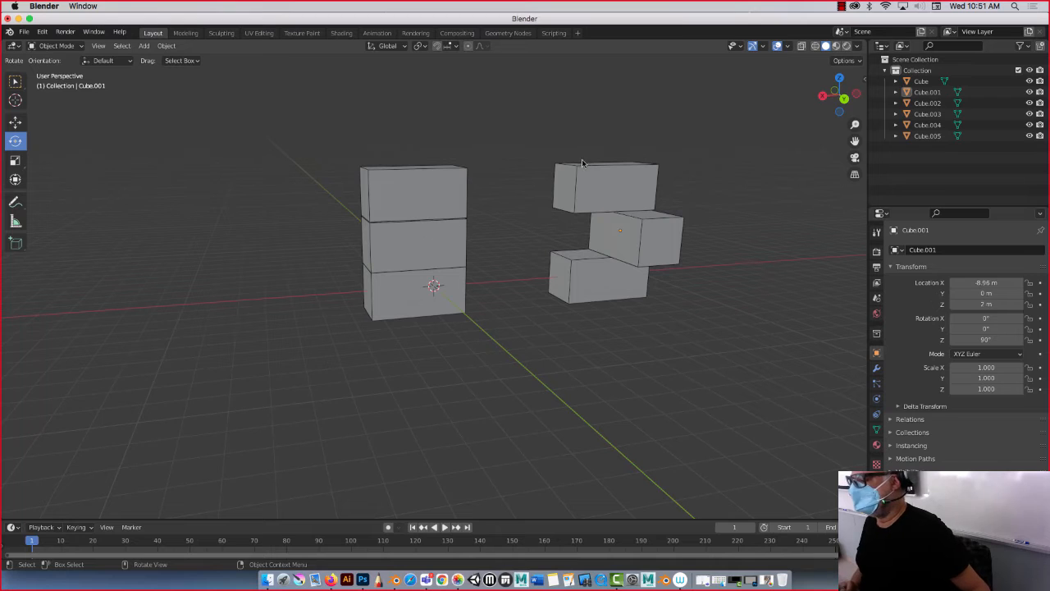
left_click_drag(553, 139, 607, 324)
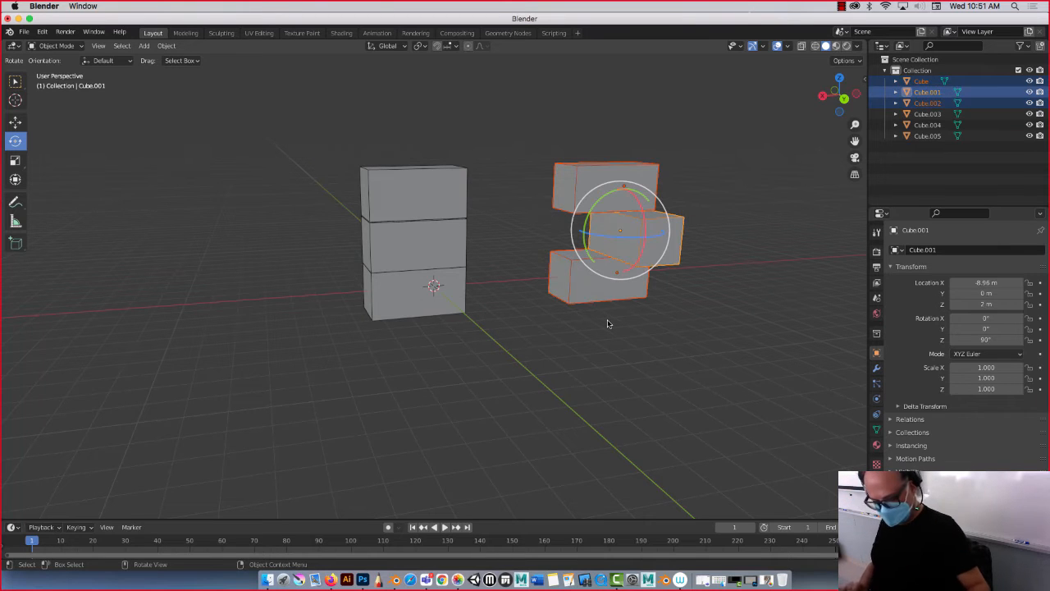
key("shift+d")
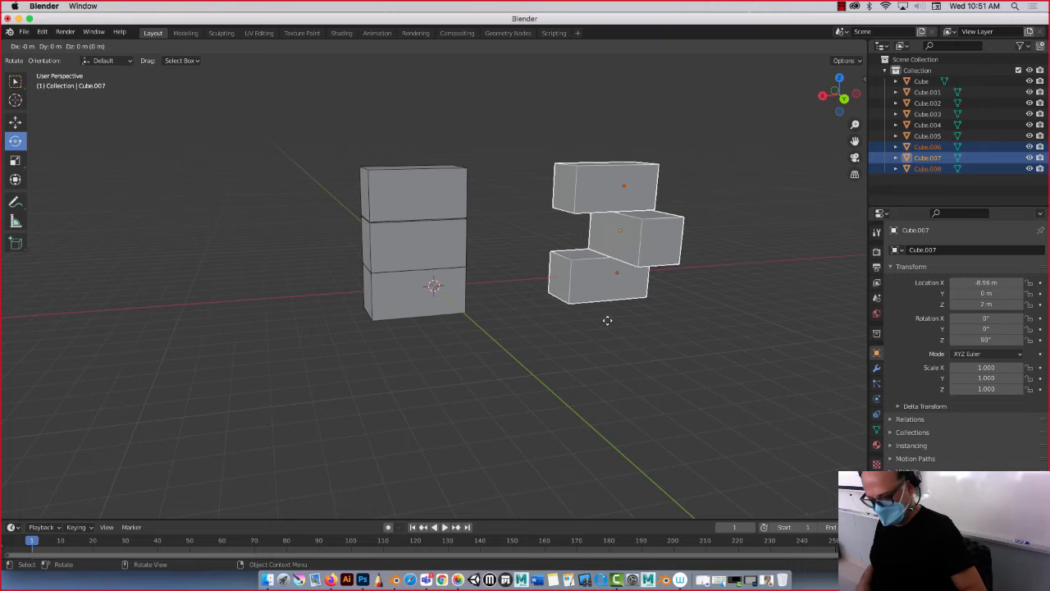
key("y")
left_click(726, 381)
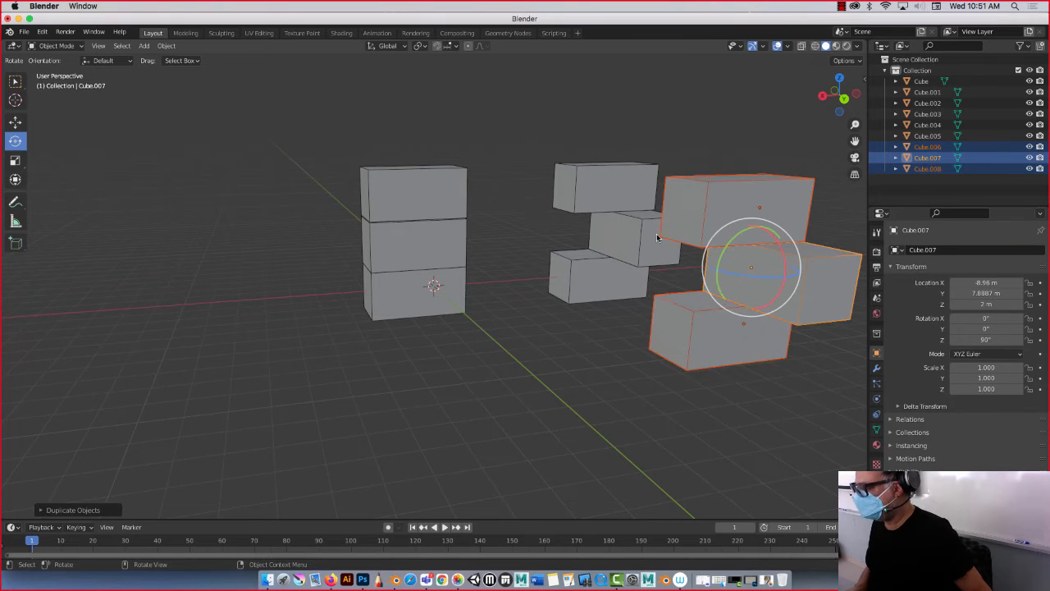
Shift the new stack's middle box off-centre, to about X -8.4 m and Y 6.58 m.
middle_click_drag(609, 235, 439, 277)
left_click(625, 250)
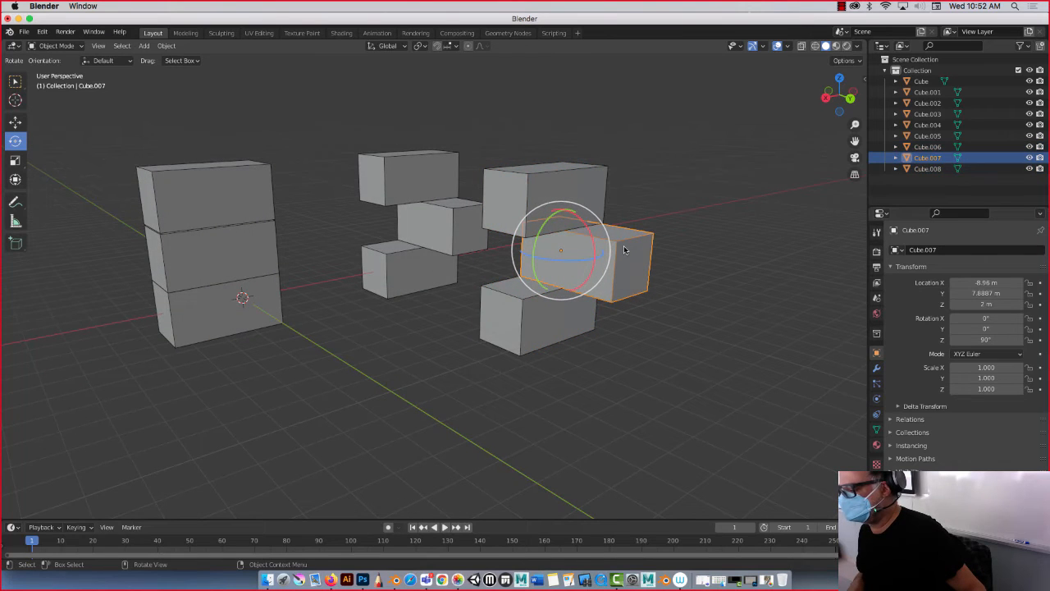
left_click(19, 125)
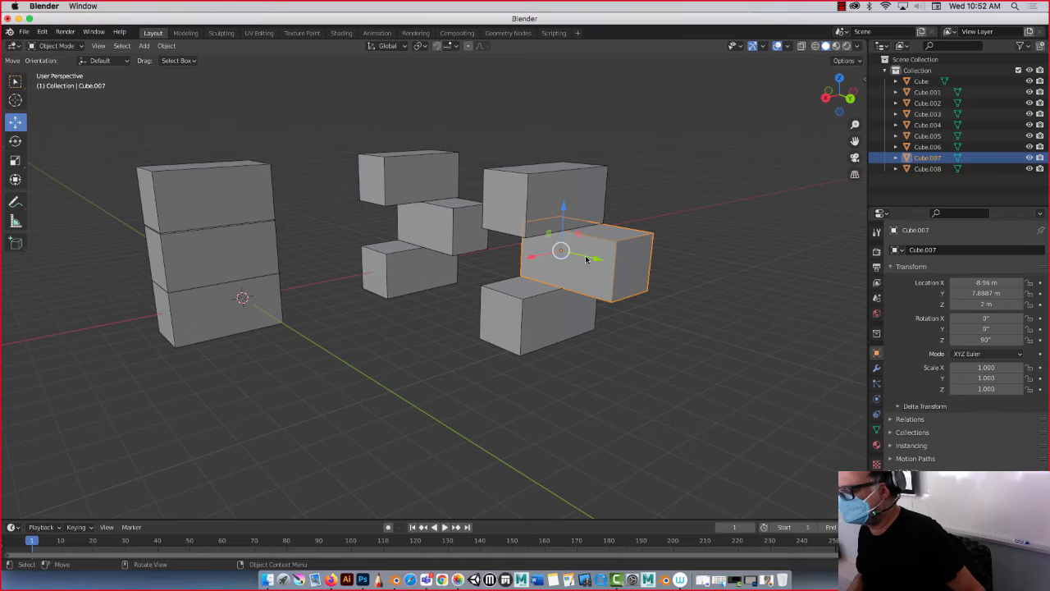
left_click_drag(589, 259, 489, 258)
Shift the new stack's top box along X to about -10.05 m so it overhangs the boxes below.
middle_click_drag(666, 267, 613, 263)
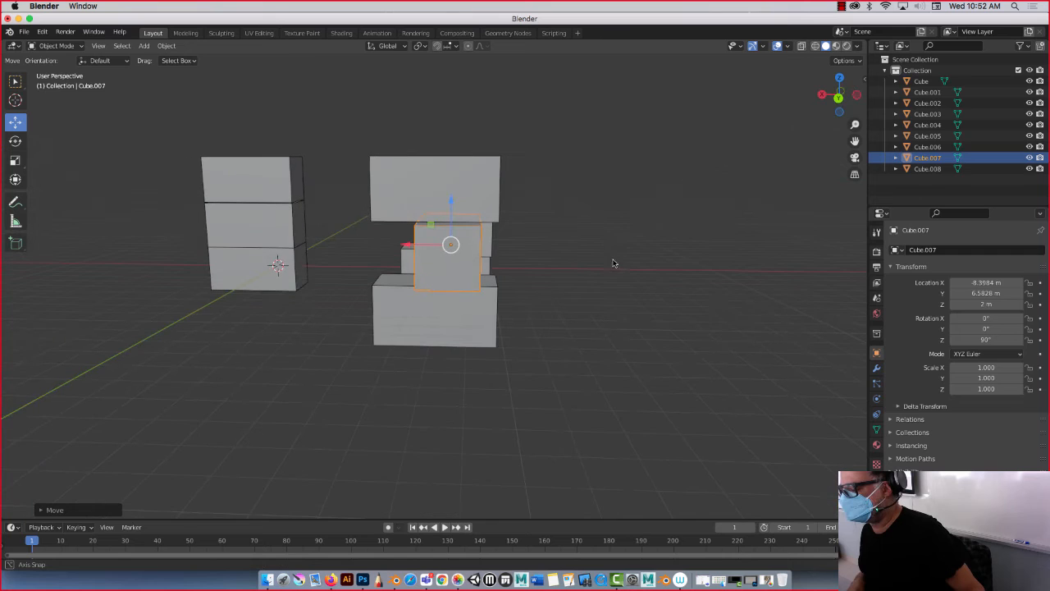
left_click(406, 191)
left_click_drag(435, 186, 464, 195)
middle_click_drag(464, 194, 580, 195)
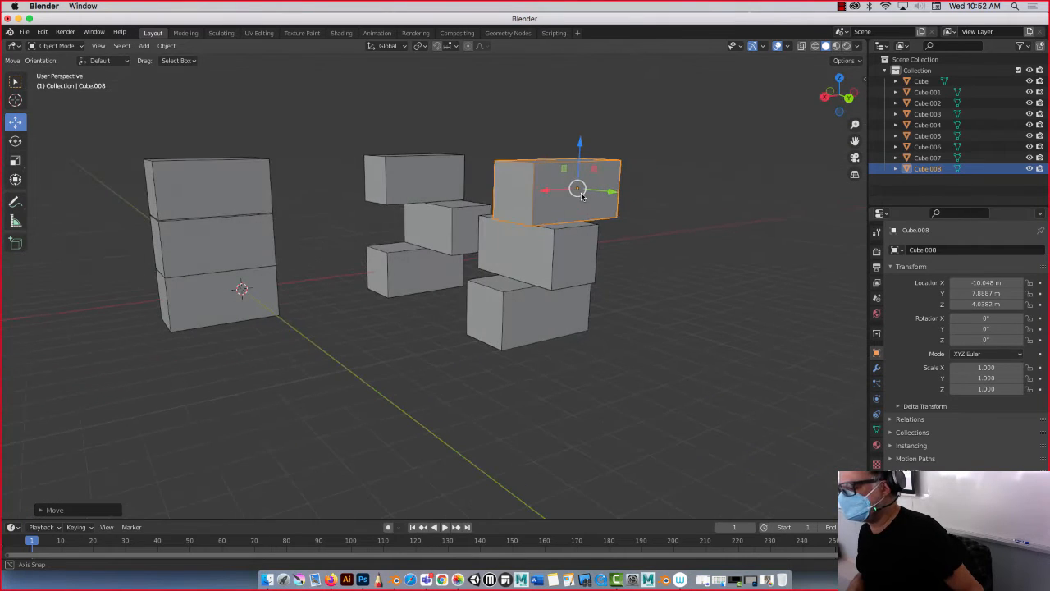
Duplicate the stack with the overhanging top box and move the copy along Y so its top box sits at about 14.9 m.
left_click(16, 142)
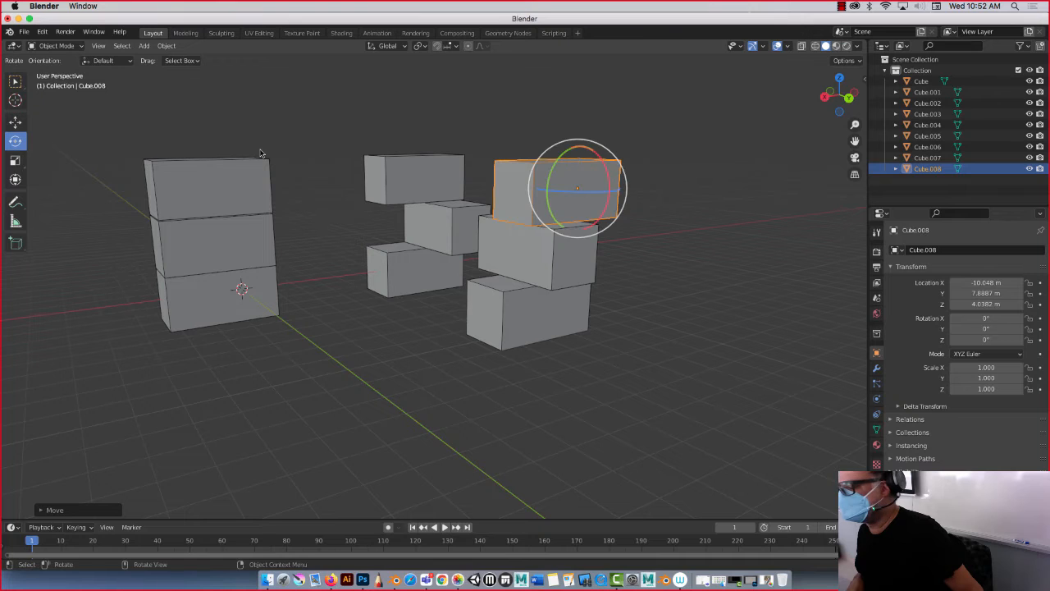
left_click_drag(529, 133, 558, 340)
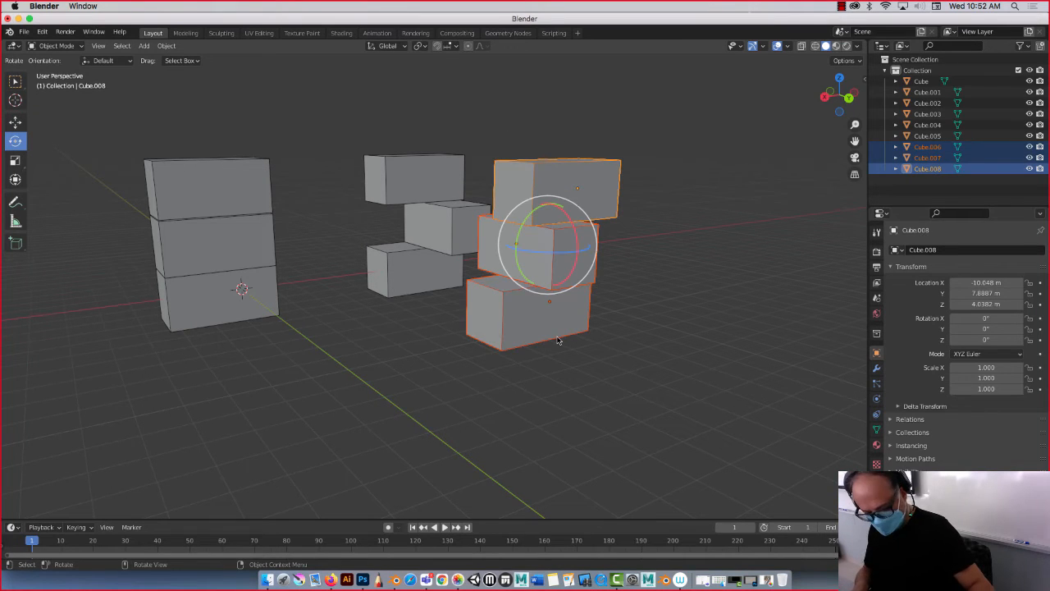
key("shift+d")
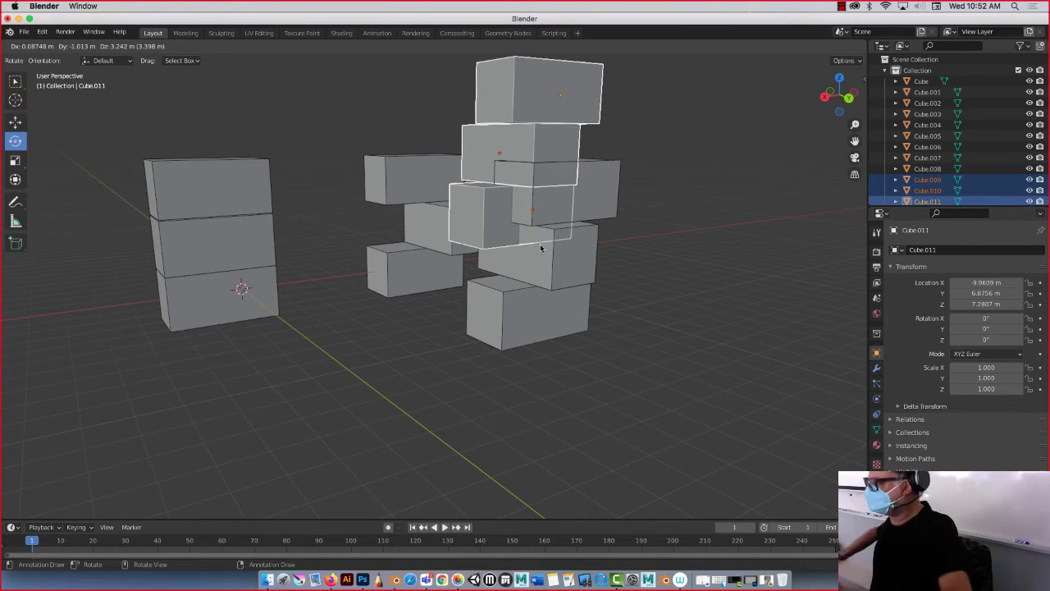
key("y")
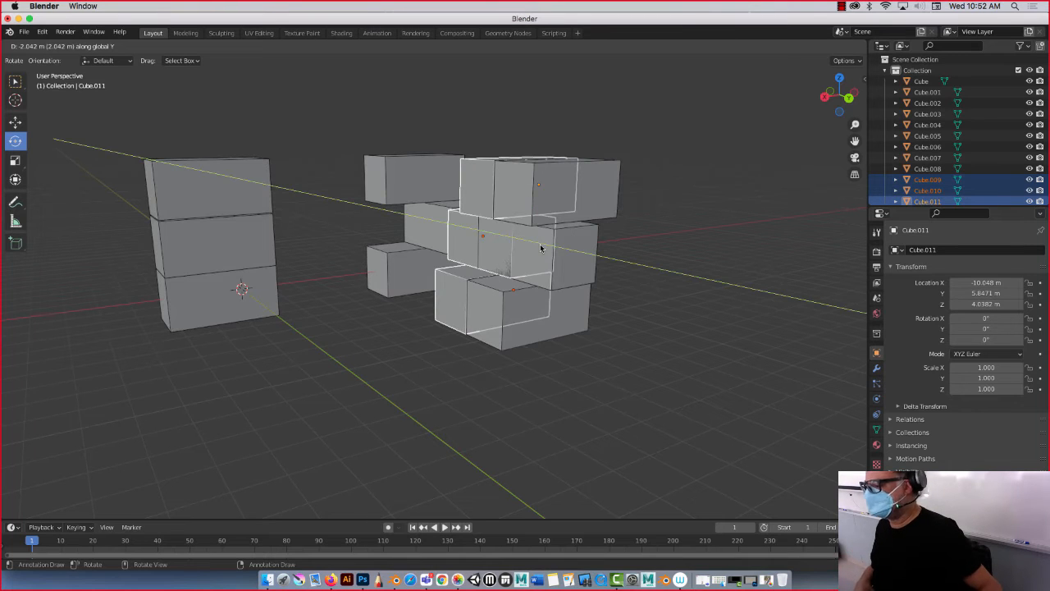
left_click(753, 293)
middle_click_drag(660, 317, 612, 237, "shift")
Rotate the top box of the newest stack about Z and set its Z rotation to 15°.
left_click(587, 191)
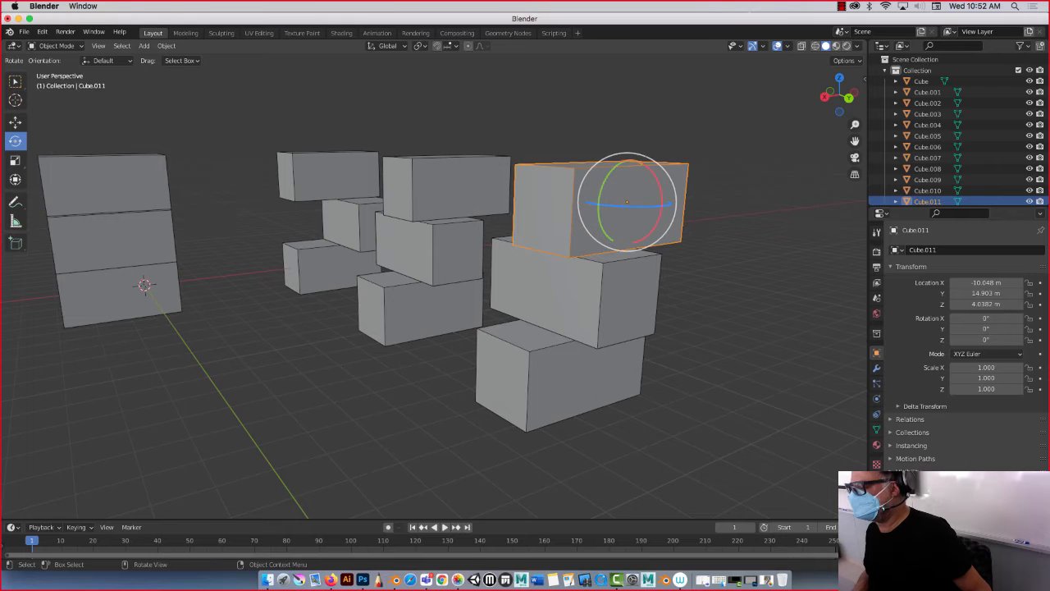
left_click_drag(615, 205, 623, 206)
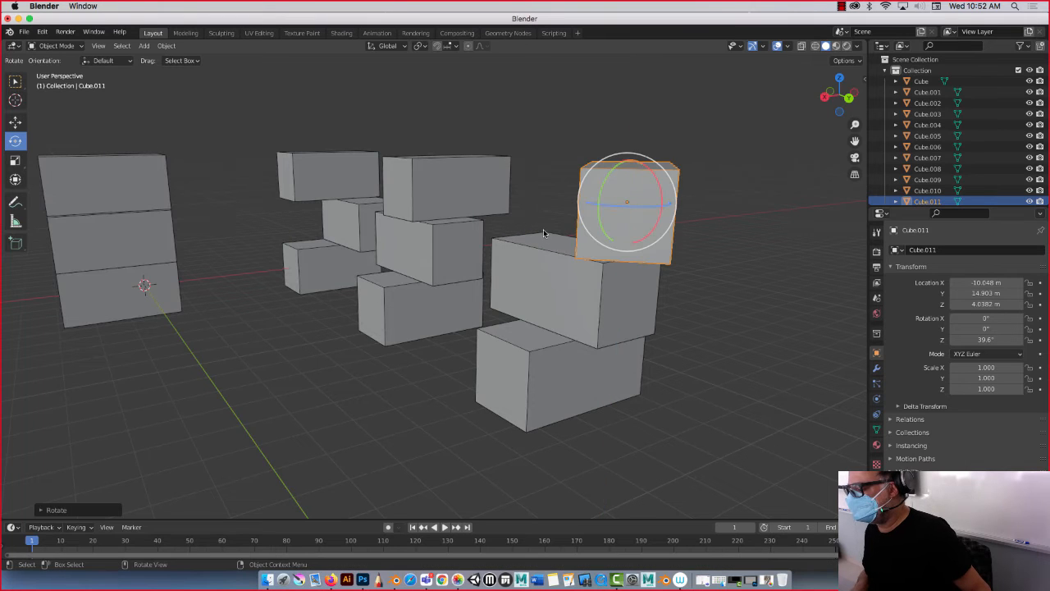
middle_click_drag(545, 233, 573, 265, "shift")
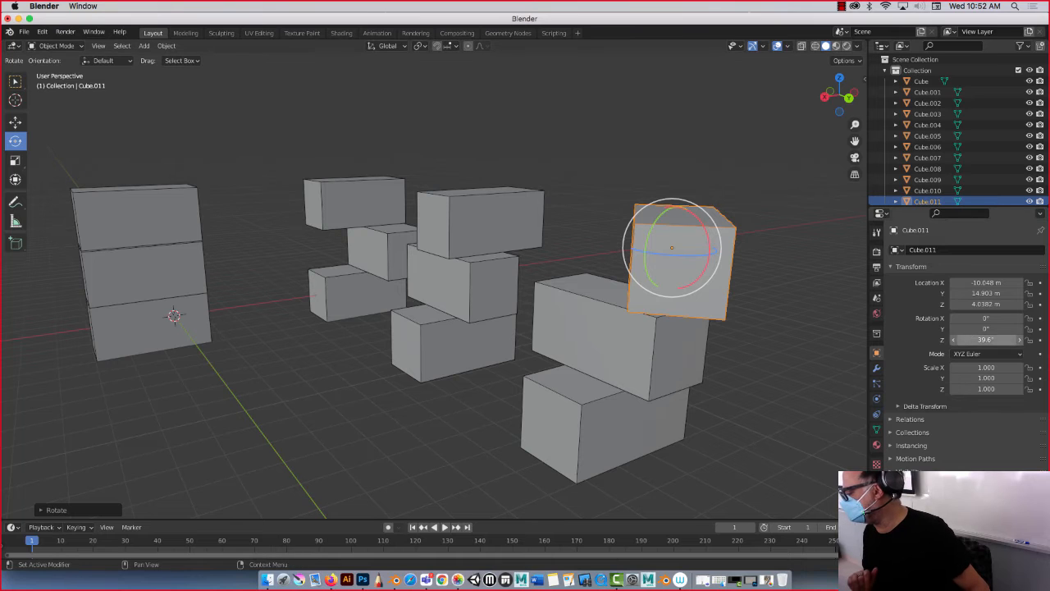
left_click(985, 339)
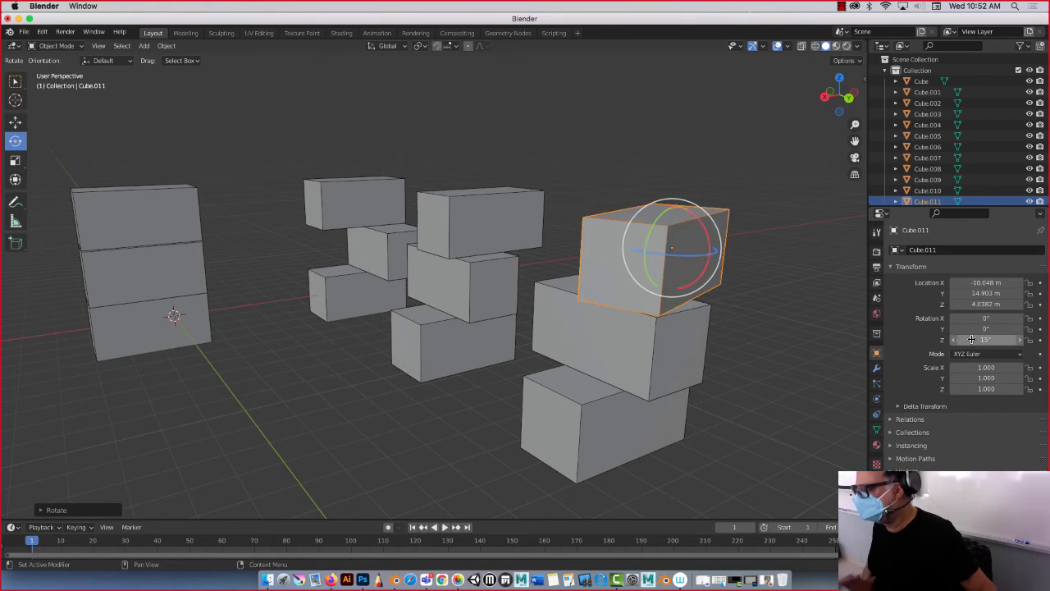
Examine how the stacks line up in the front, back and right orthographic views.
middle_click_drag(418, 328, 444, 325)
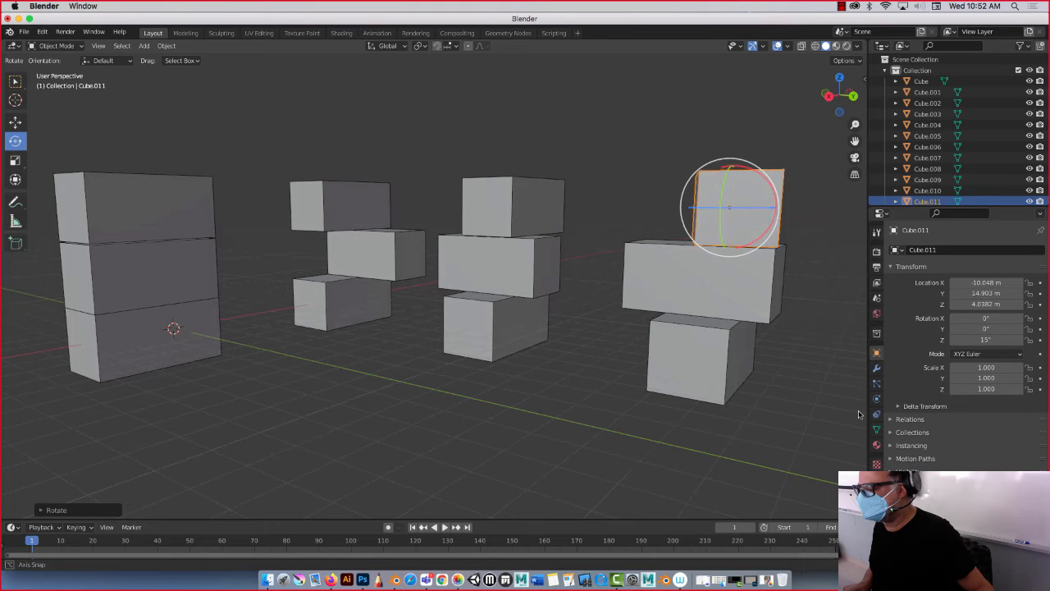
key("KP_1")
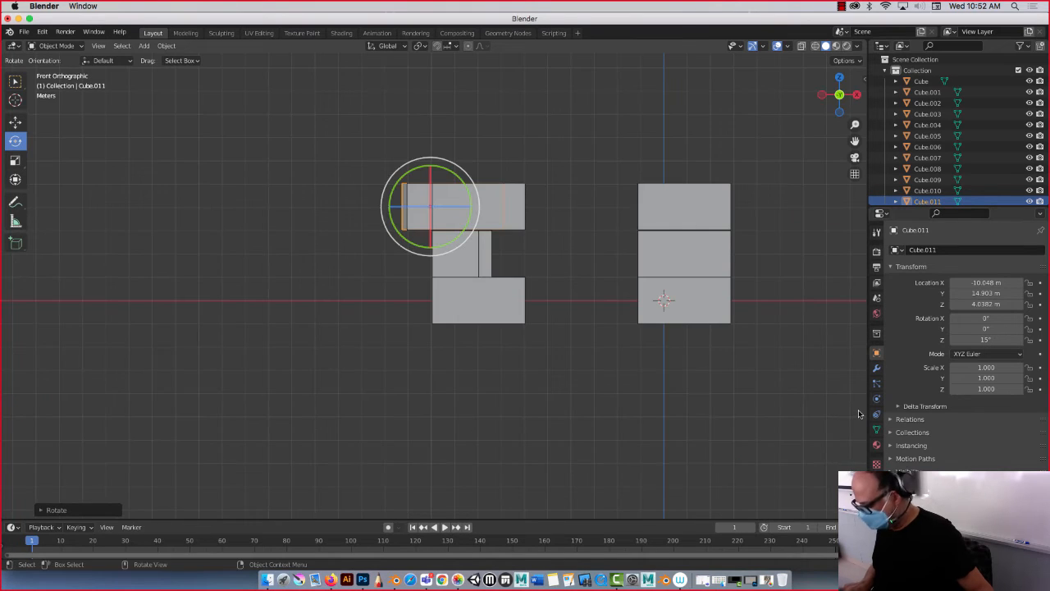
key("ctrl+KP_1")
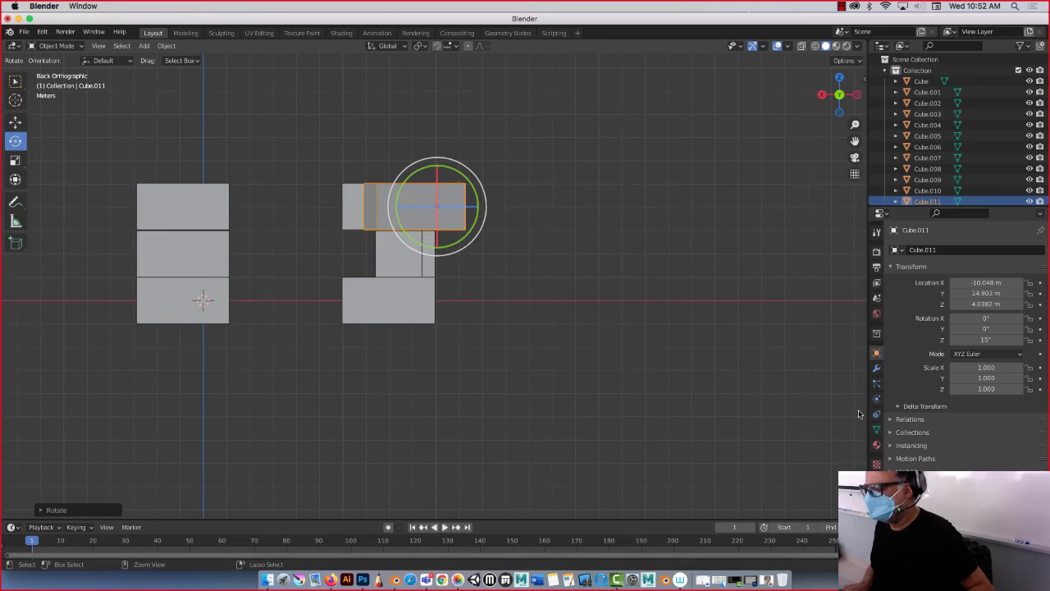
key("KP_3")
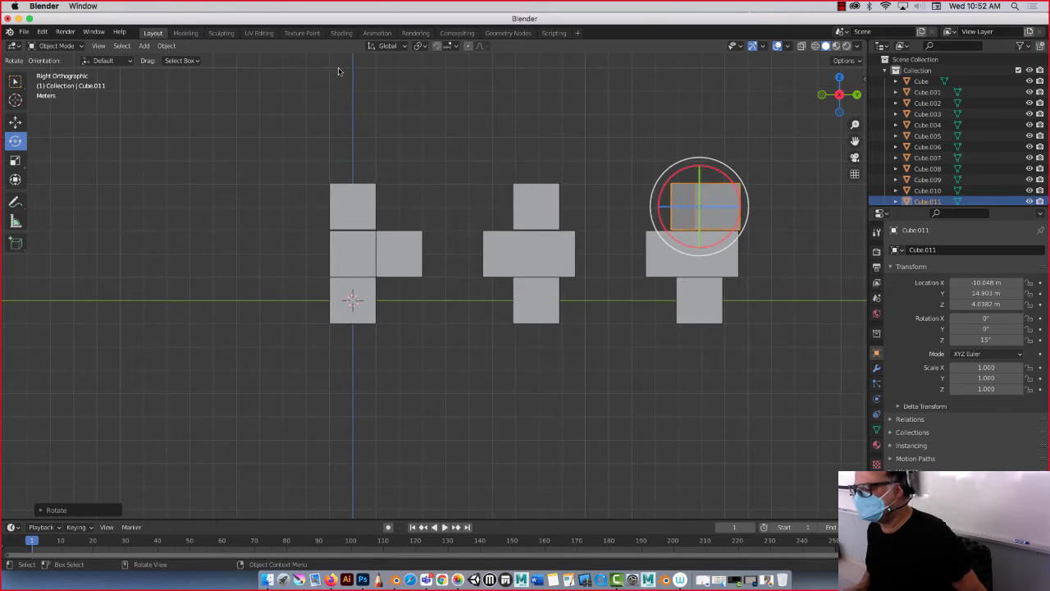
left_click(388, 170)
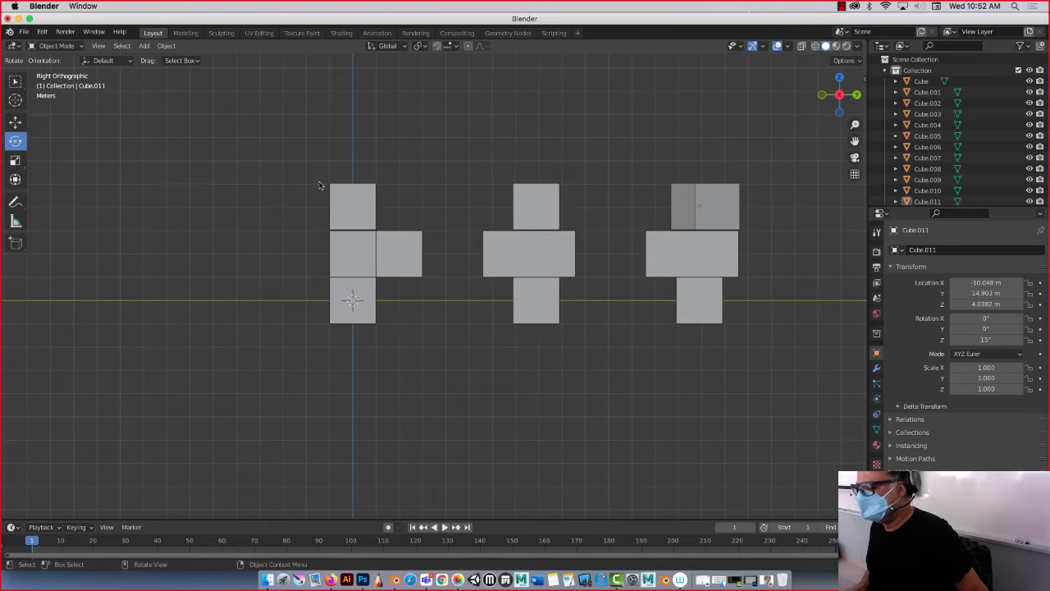
left_click_drag(319, 182, 351, 325)
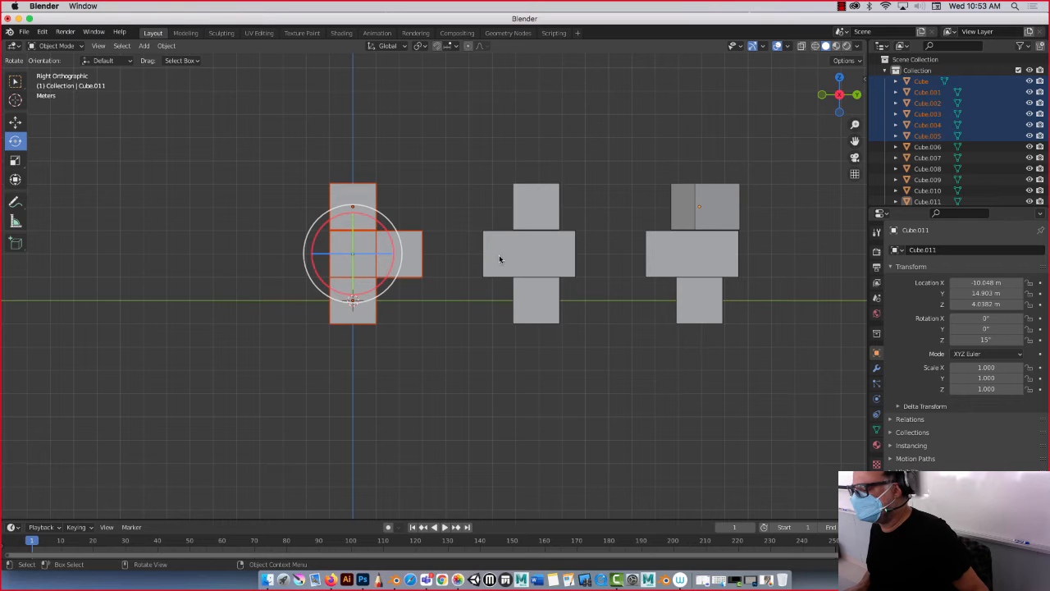
left_click(656, 140)
middle_click_drag(657, 141, 618, 151)
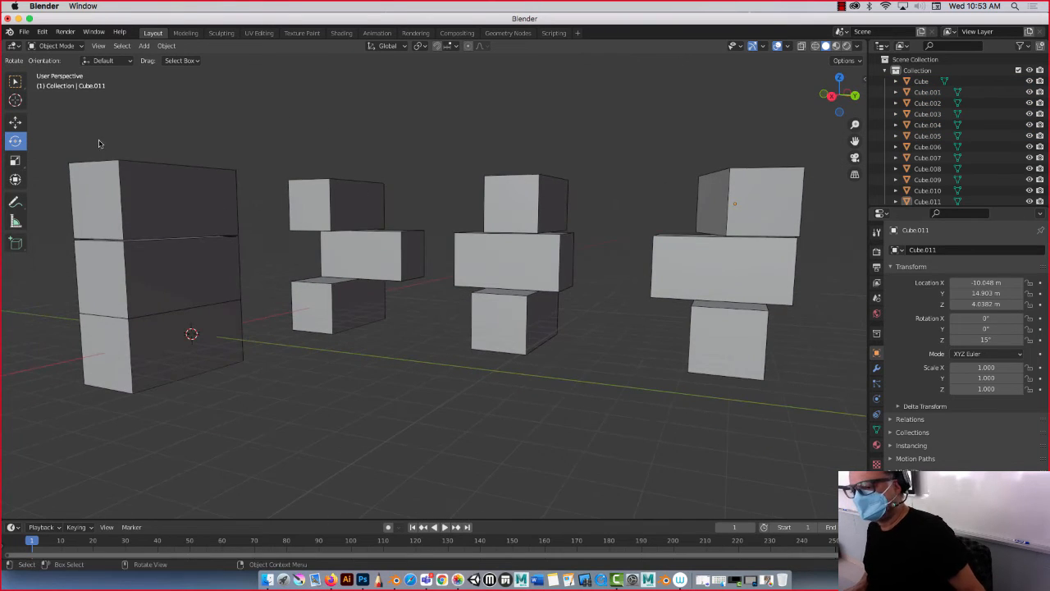
Move the straight three-box stack along X and Y so it stands in the same row as the other stacks.
left_click_drag(101, 141, 168, 417)
left_click(15, 122)
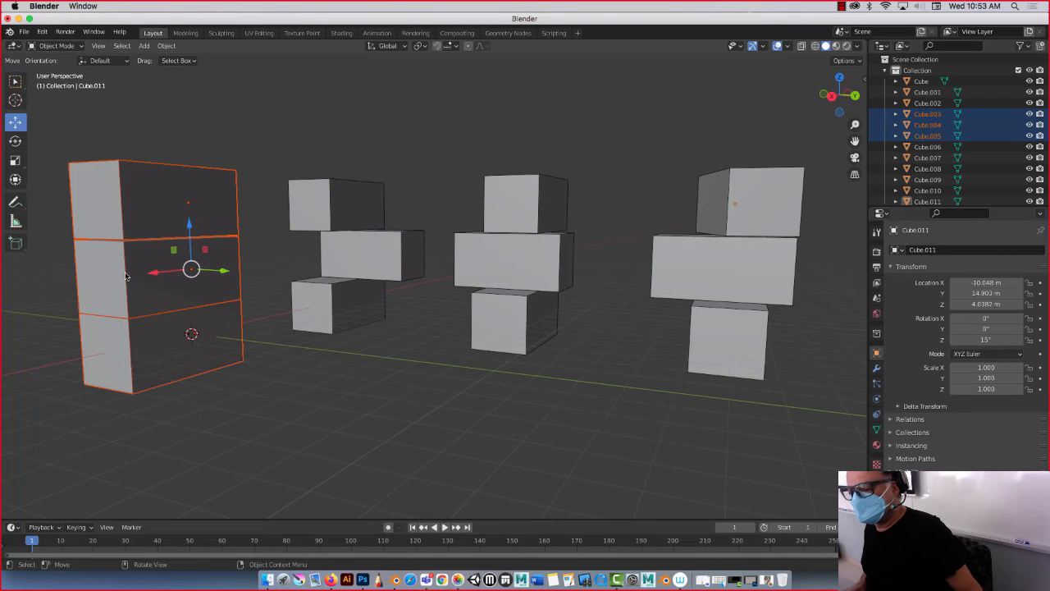
left_click_drag(169, 268, 198, 325)
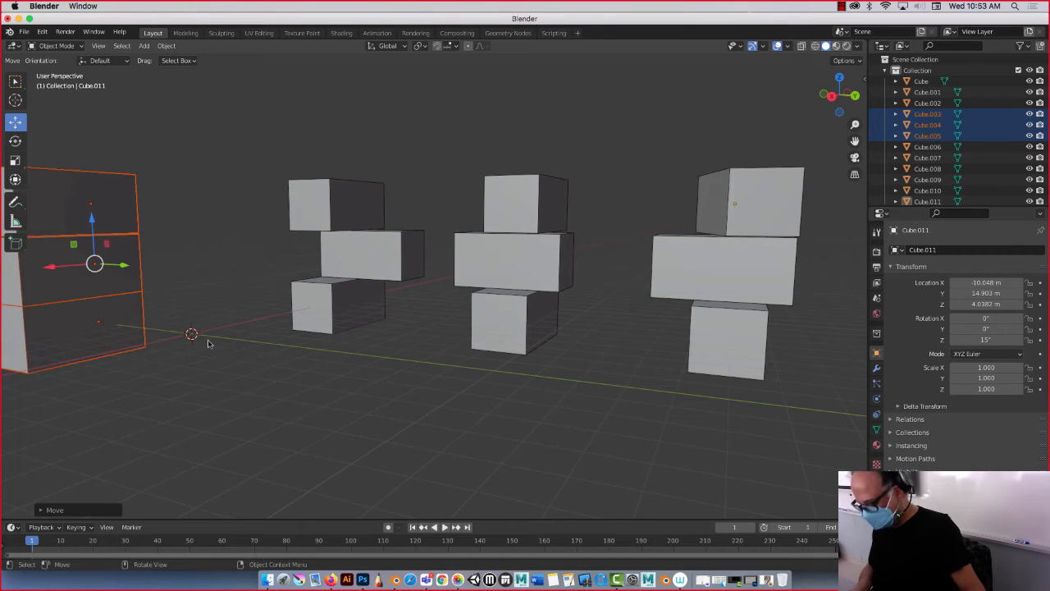
middle_click_drag(208, 344, 429, 317, "shift")
left_click_drag(319, 236, 228, 215)
left_click_drag(154, 238, 266, 248)
scroll(419, 254, "down", 3)
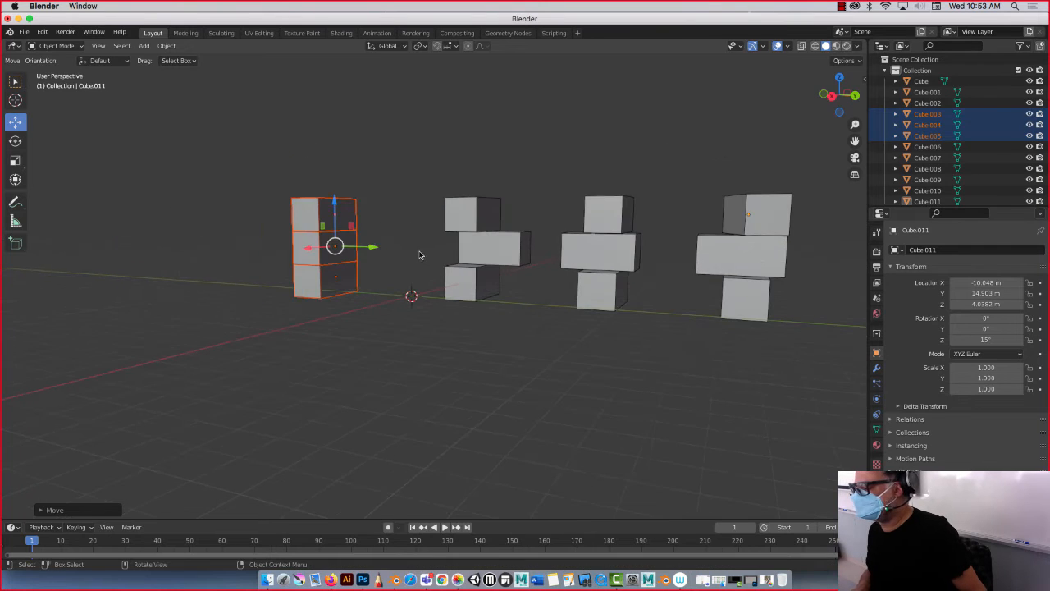
middle_click_drag(546, 222, 474, 237)
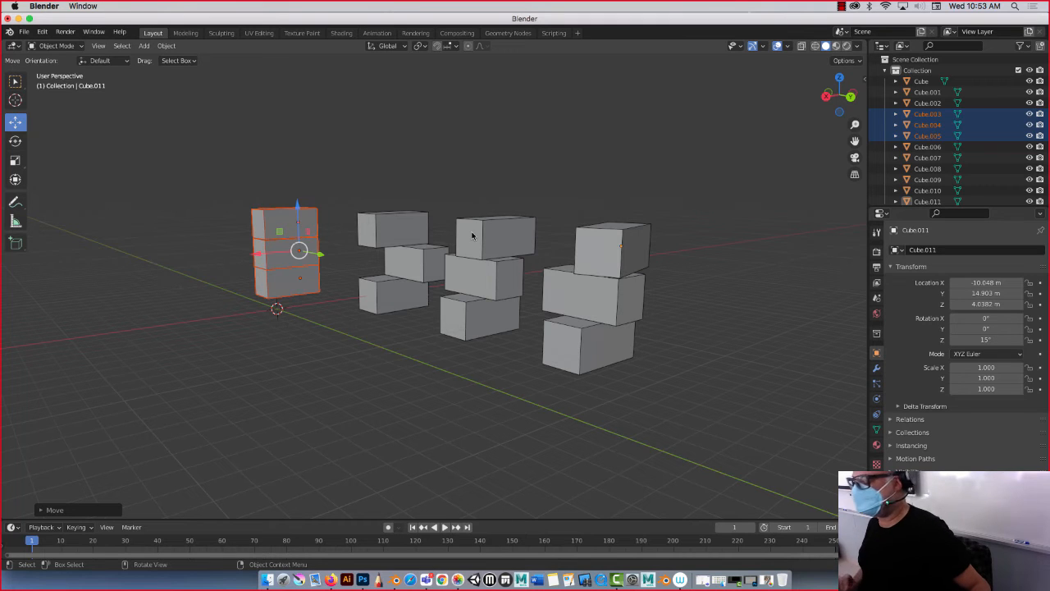
Duplicate the unrotated overhanging top box of the third stack and shift the copy along X to about -8.68 m.
left_click(487, 242)
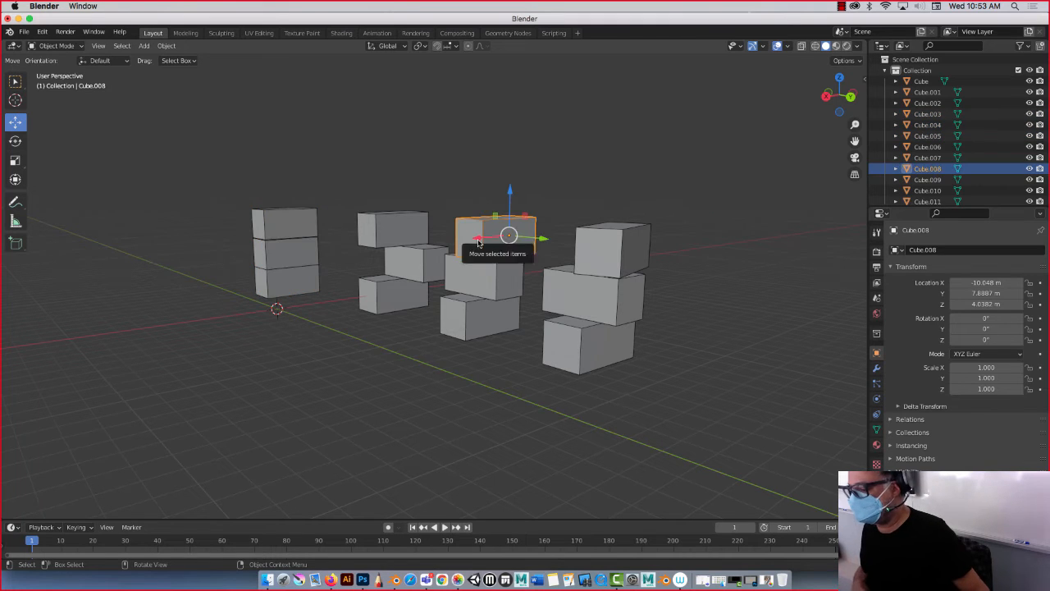
scroll(469, 242, "up", 4)
scroll(468, 243, "down", 4)
mouse_move(467, 243)
middle_mouse_down()
mouse_move(483, 227)
mouse_move(462, 243)
middle_mouse_up()
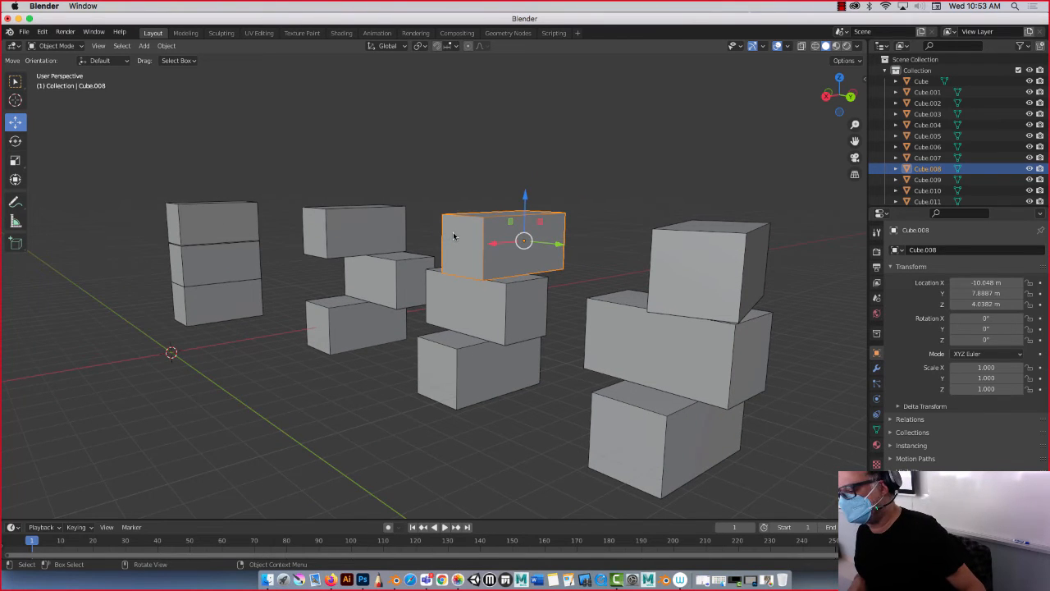
right_click(453, 236)
left_click(414, 233)
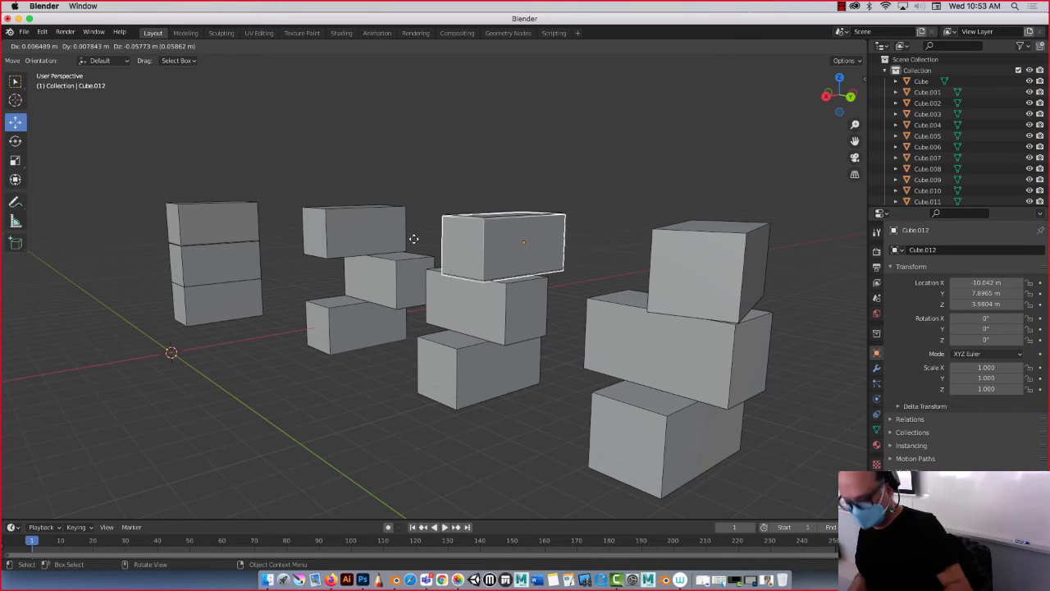
key("x")
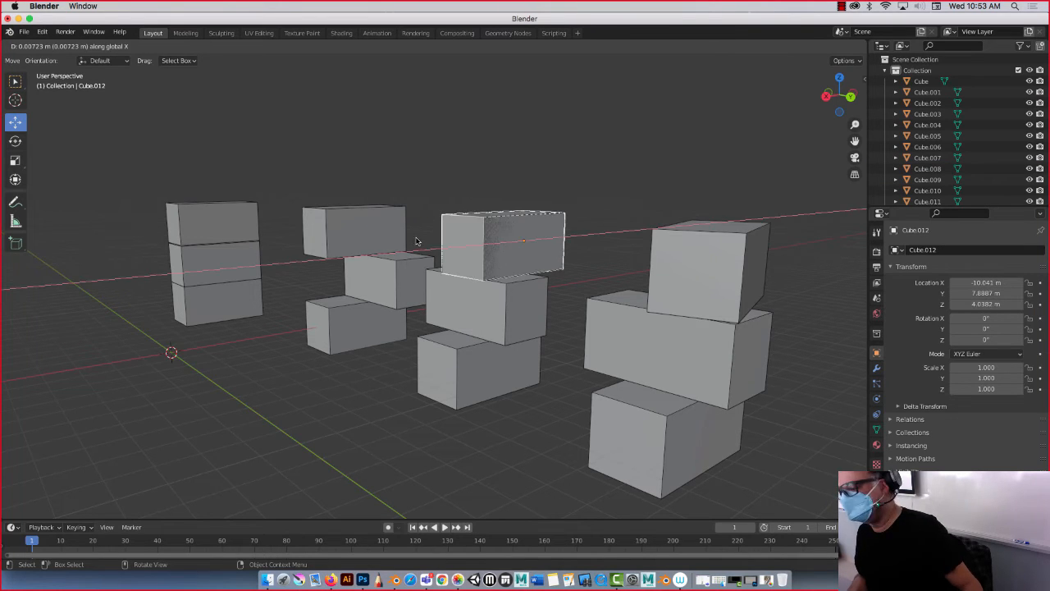
left_click(387, 249)
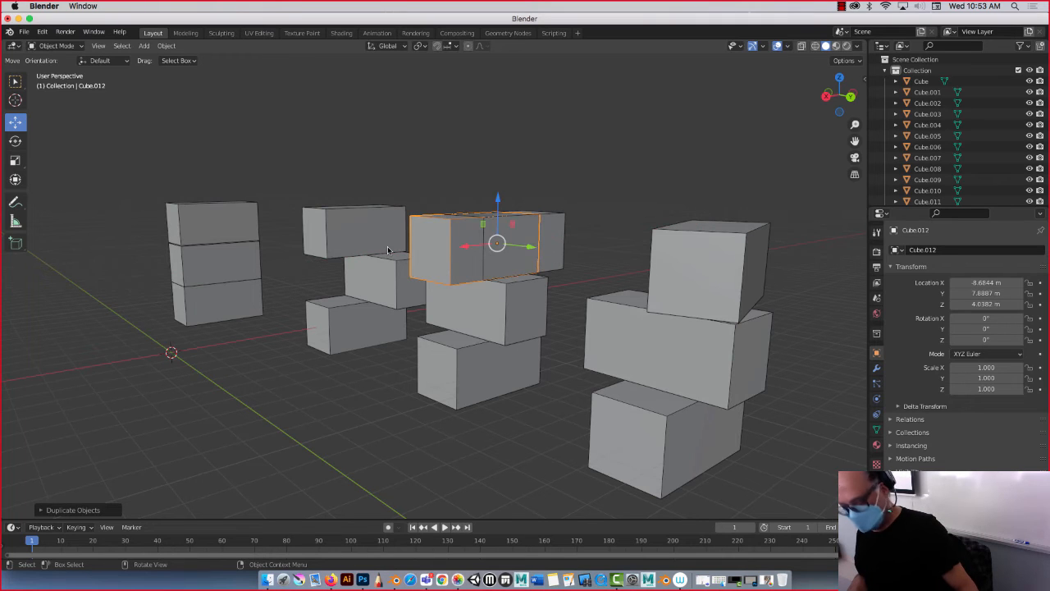
Scale the duplicated box by 0.5 and move it along X to about -8.18 m.
type("s")
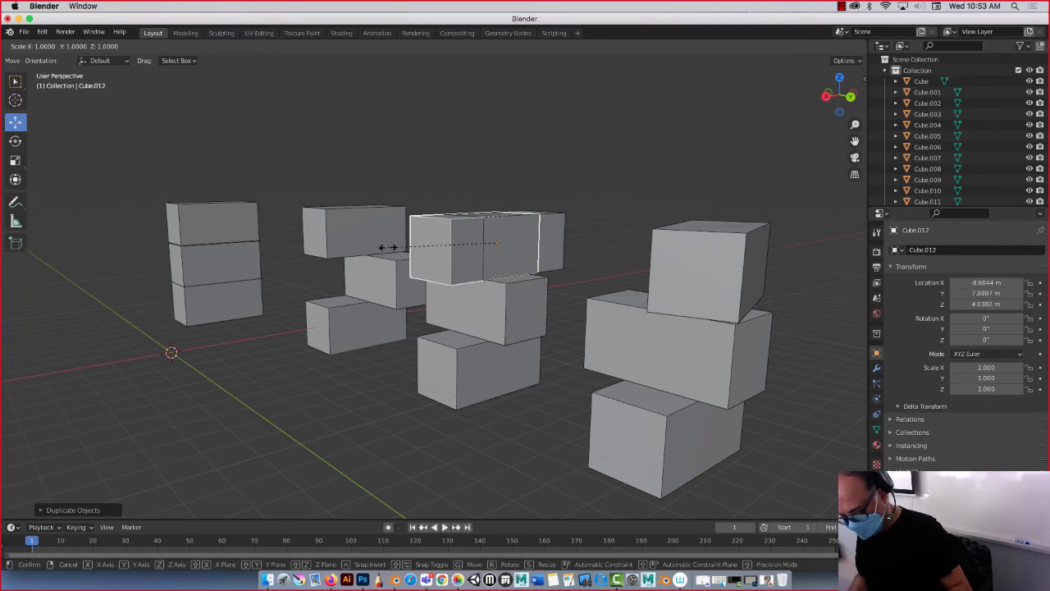
type(".5")
key("Return")
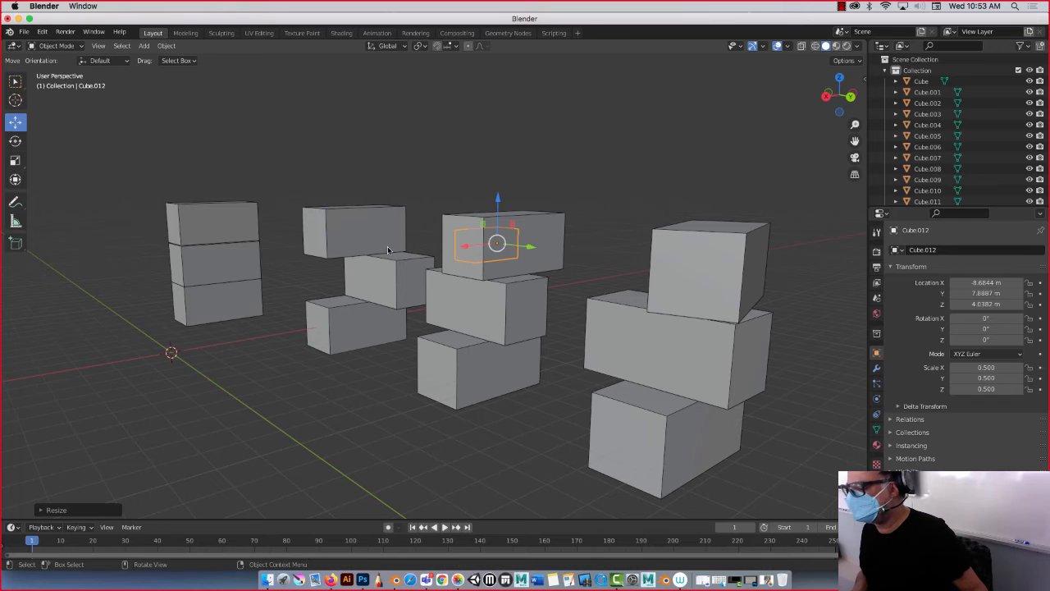
key("g")
key("x")
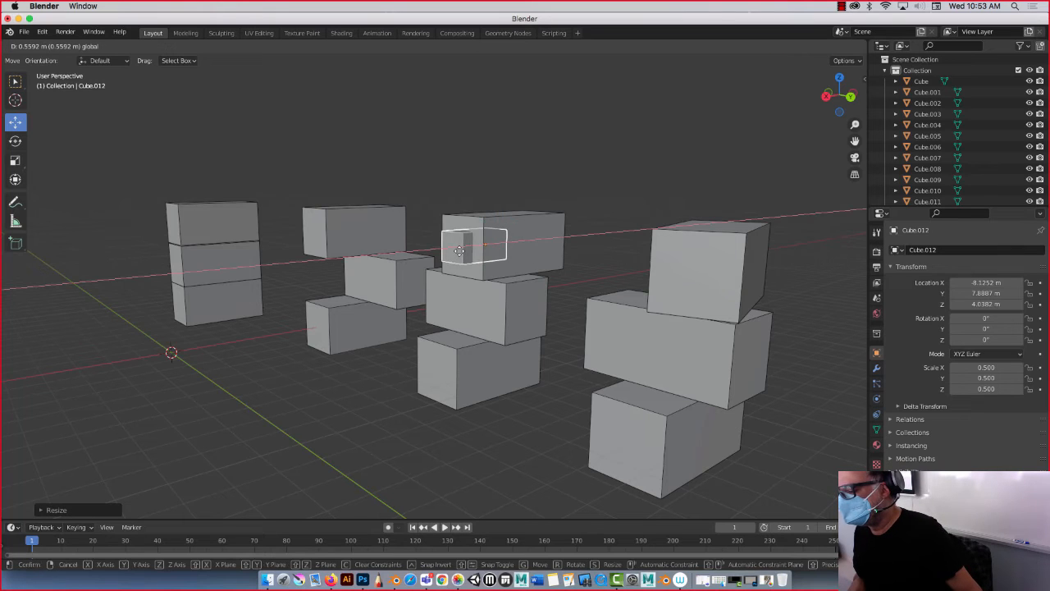
left_click(461, 256)
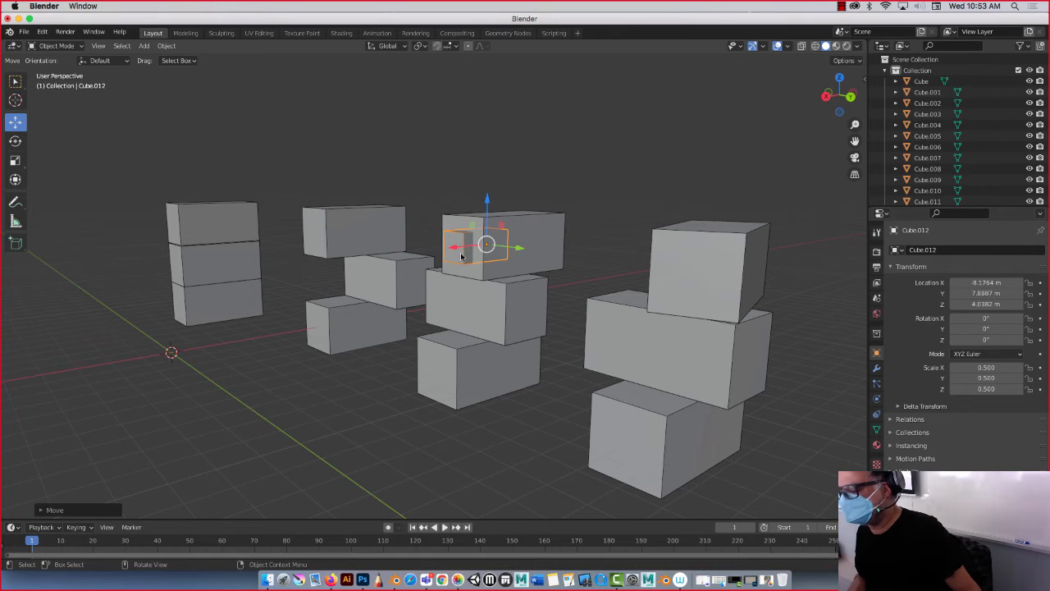
Shorten the small box along X, and enlarge it uniformly to a scale of about 0.295 × 0.632 × 0.632.
left_click(15, 160)
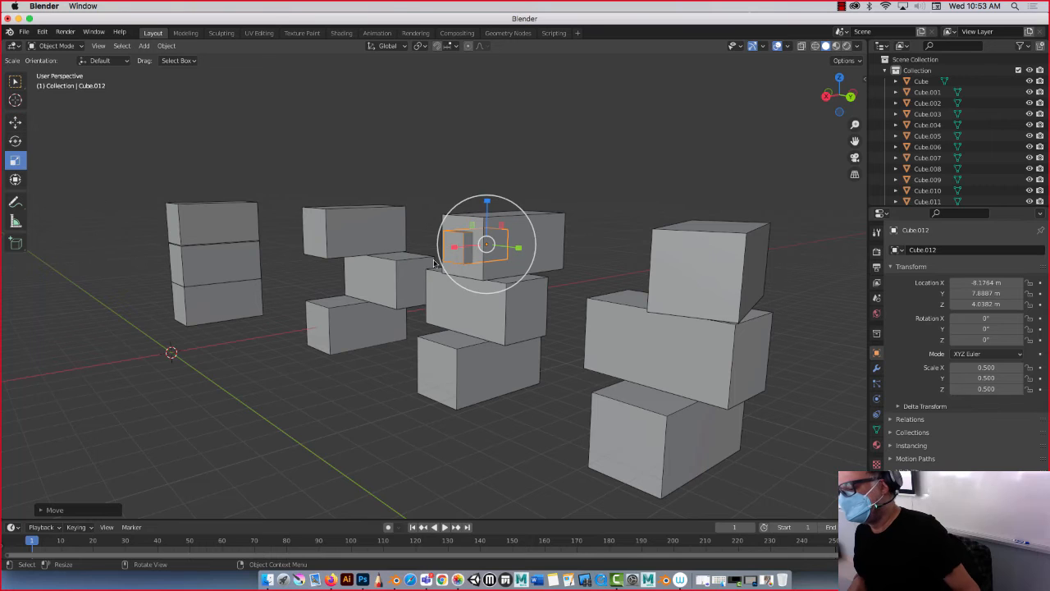
left_click_drag(456, 251, 484, 240)
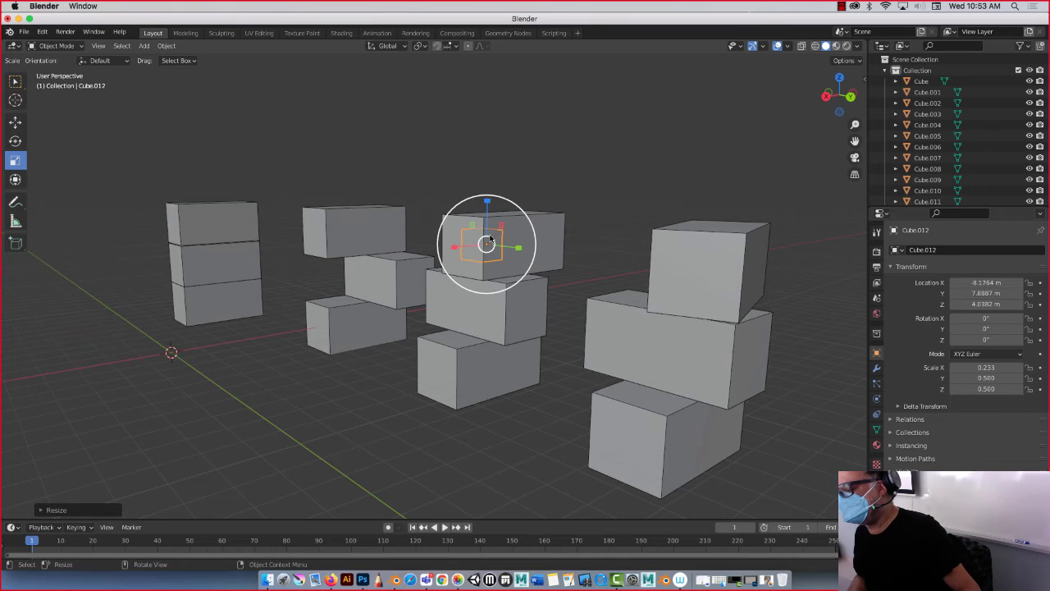
left_click(15, 121)
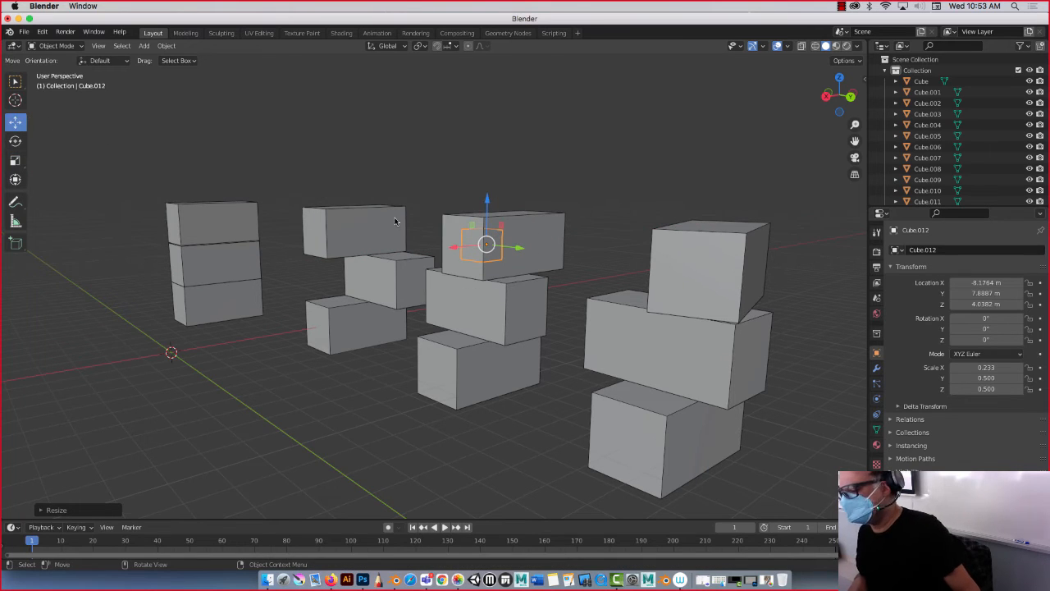
key("s")
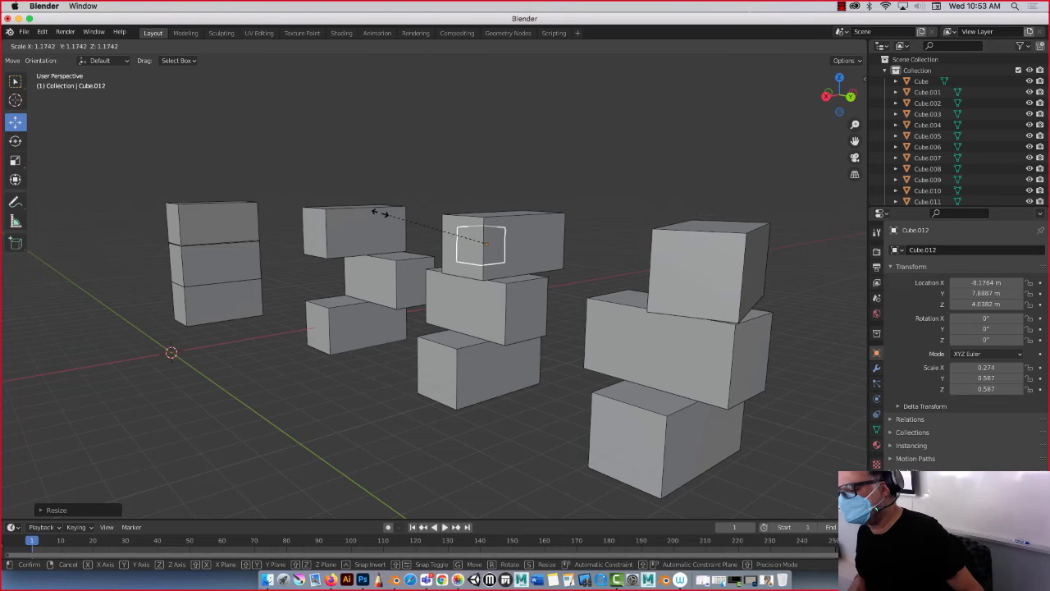
left_click(371, 213)
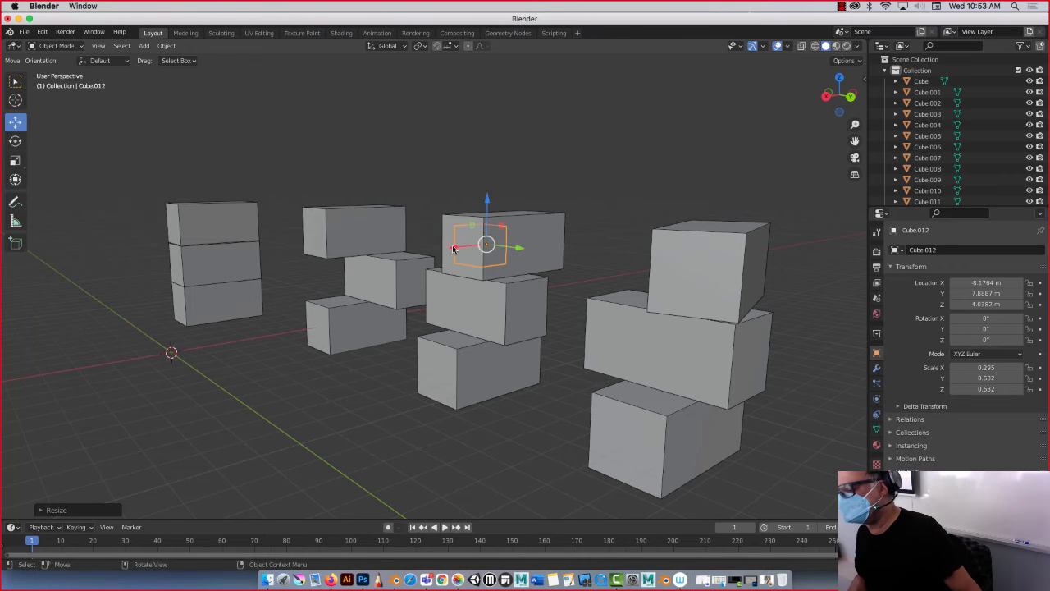
Position the small box to protrude from the end of the third stack's top box, at about X -7.60 m and Y 7.29 m.
left_click_drag(454, 247, 438, 254)
middle_click_drag(440, 254, 651, 268)
left_click_drag(612, 250, 593, 248)
middle_click_drag(653, 246, 591, 238)
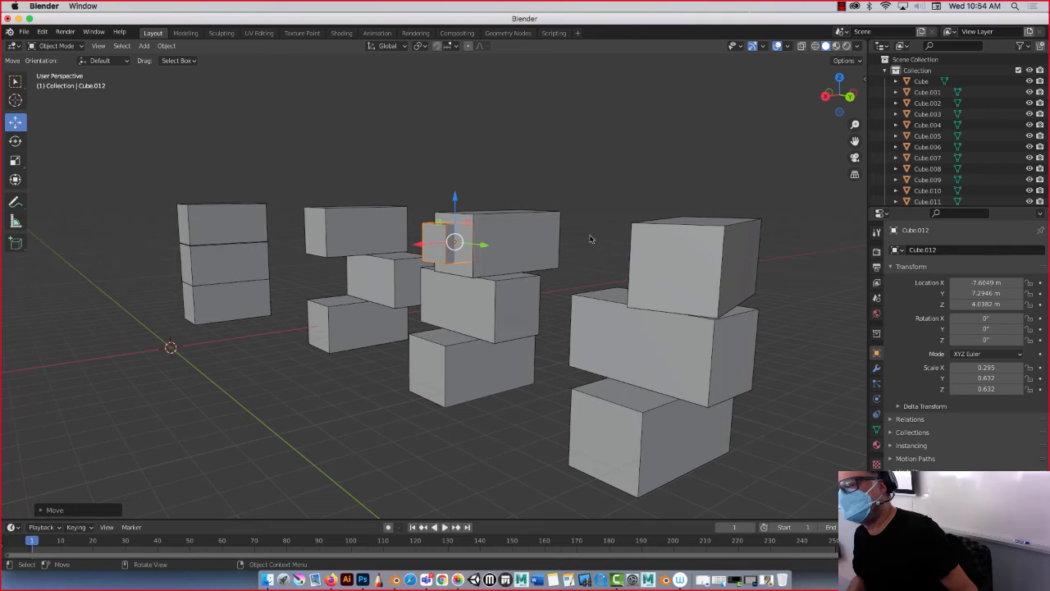
left_click(556, 151)
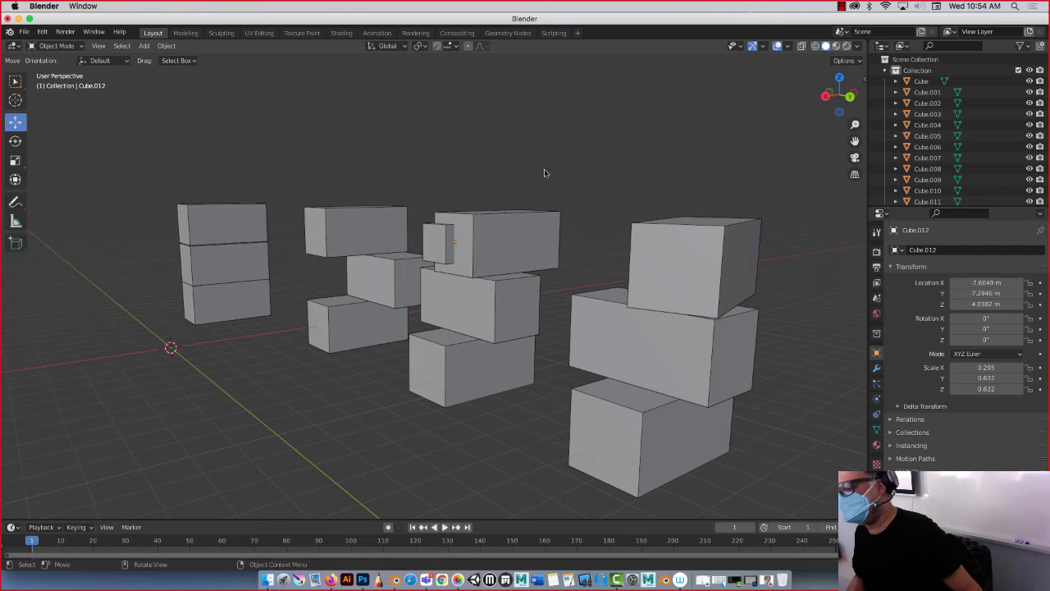
Add a cube mesh and position it against the third stack's bottom box at about X -7.78 m and Y 8.34 m.
middle_click_drag(471, 312, 457, 315)
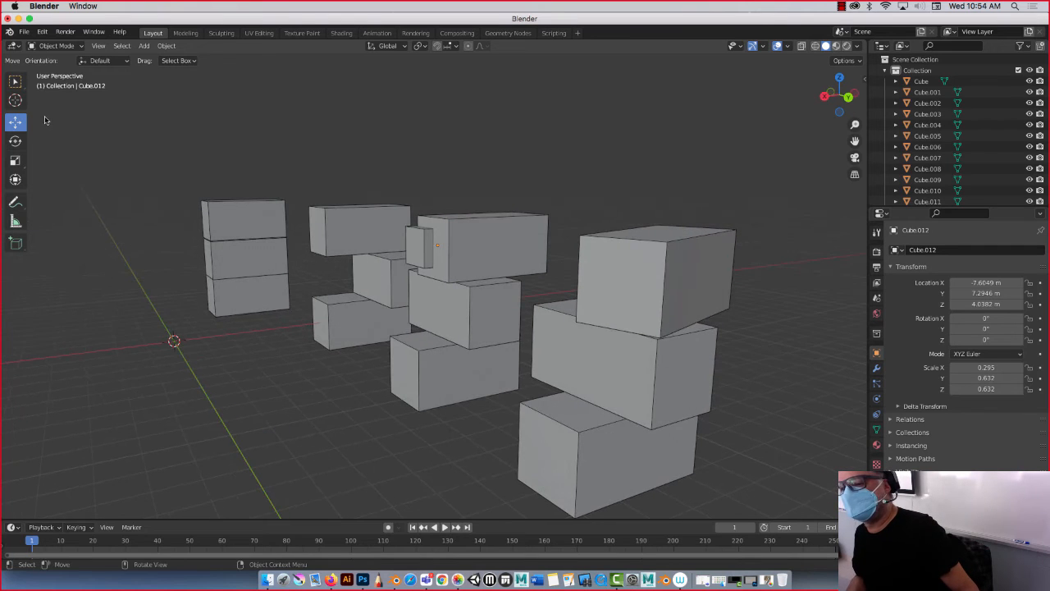
left_click(144, 45)
mouse_move(150, 60)
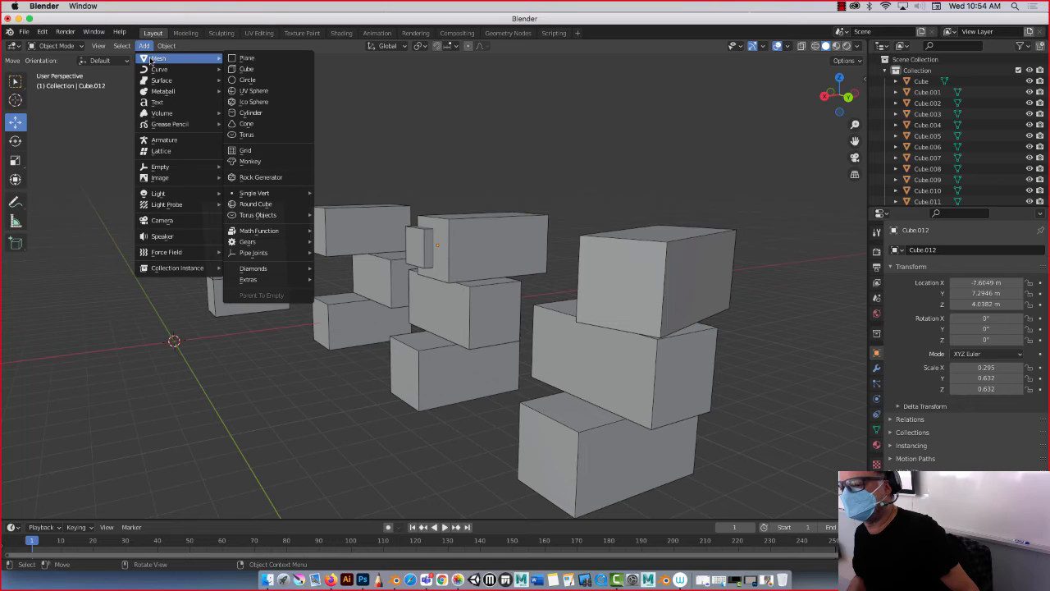
left_click(246, 69)
key("g")
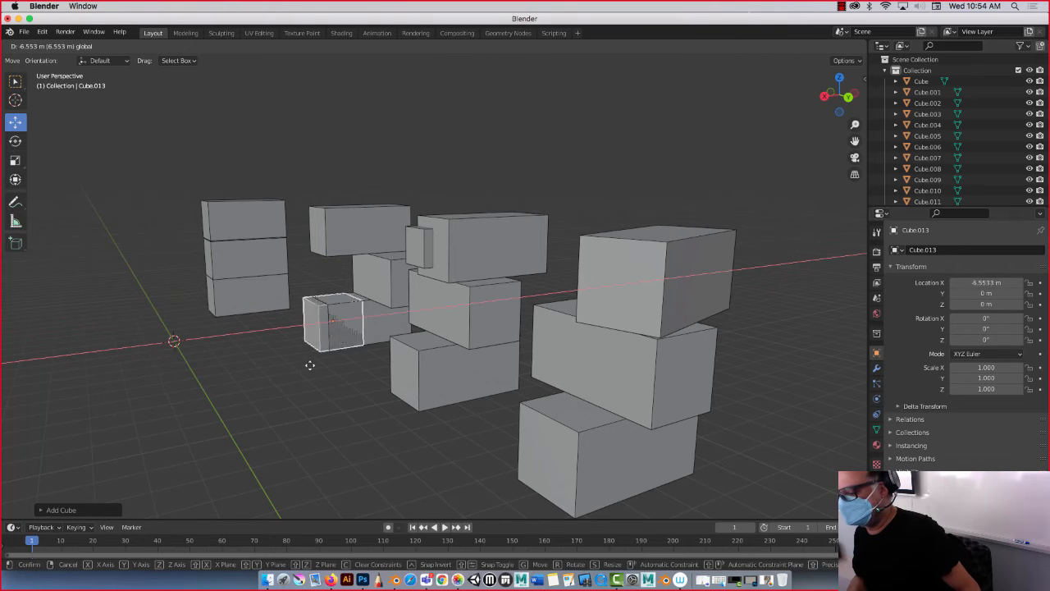
key("y")
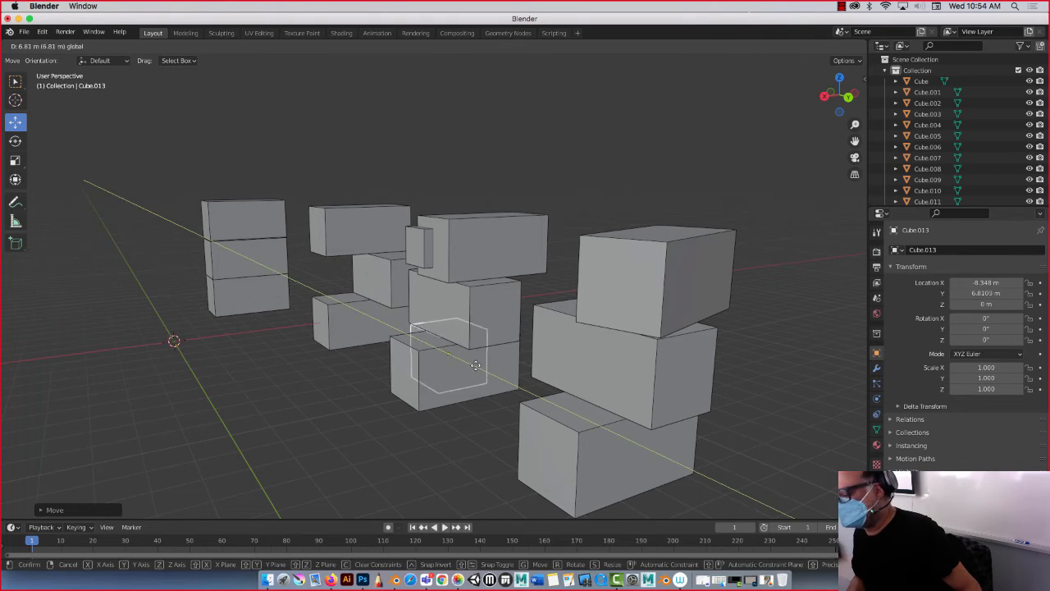
left_click(436, 374)
left_click_drag(435, 374, 424, 372)
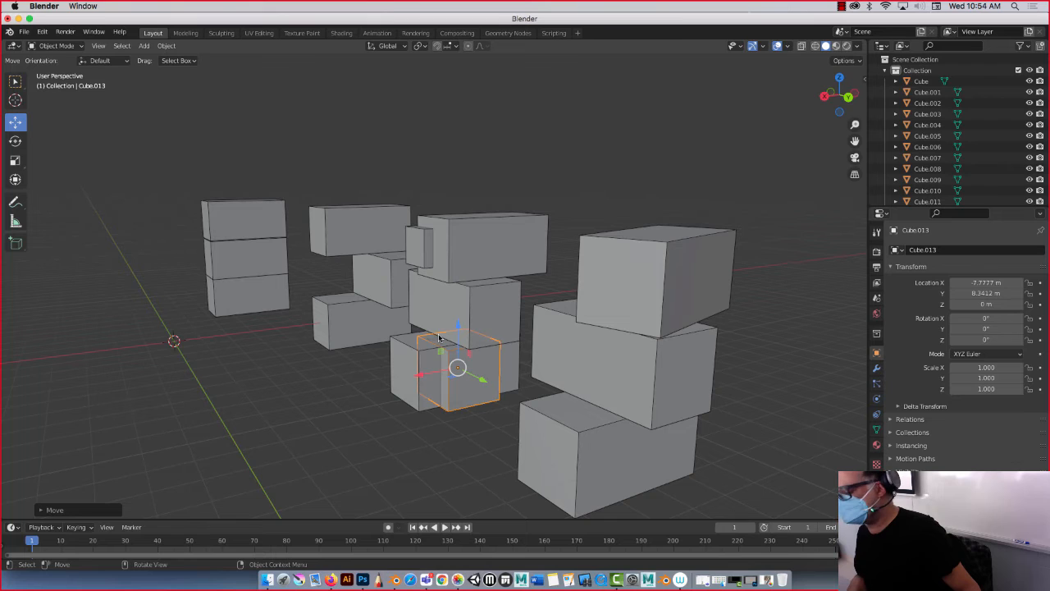
Raise the new cube's top face to form a tall column reaching the stack's top box, and shift it along X to about -7.51 m.
key("Tab")
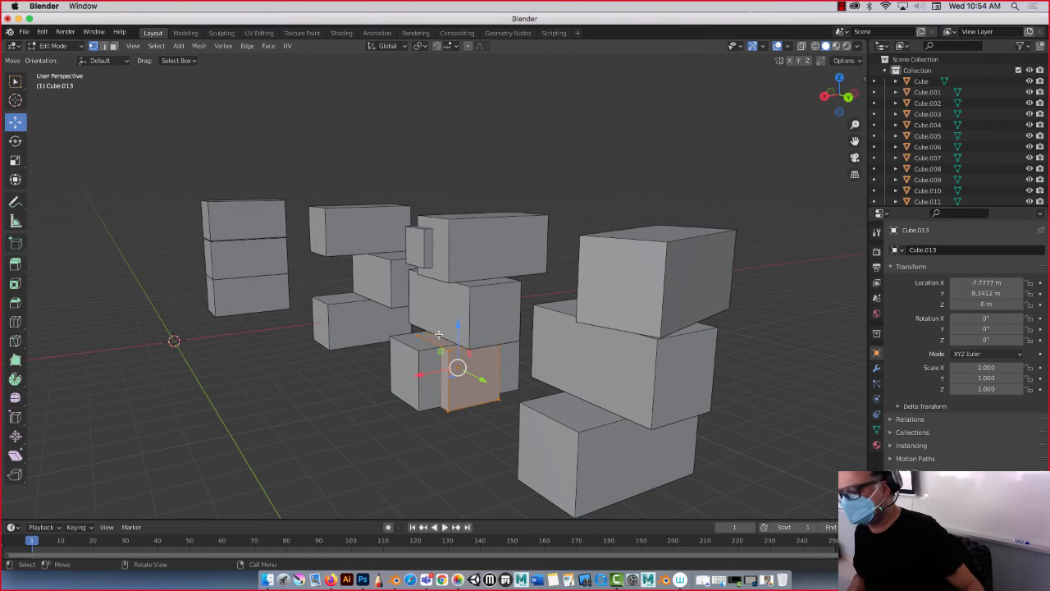
left_click(113, 45)
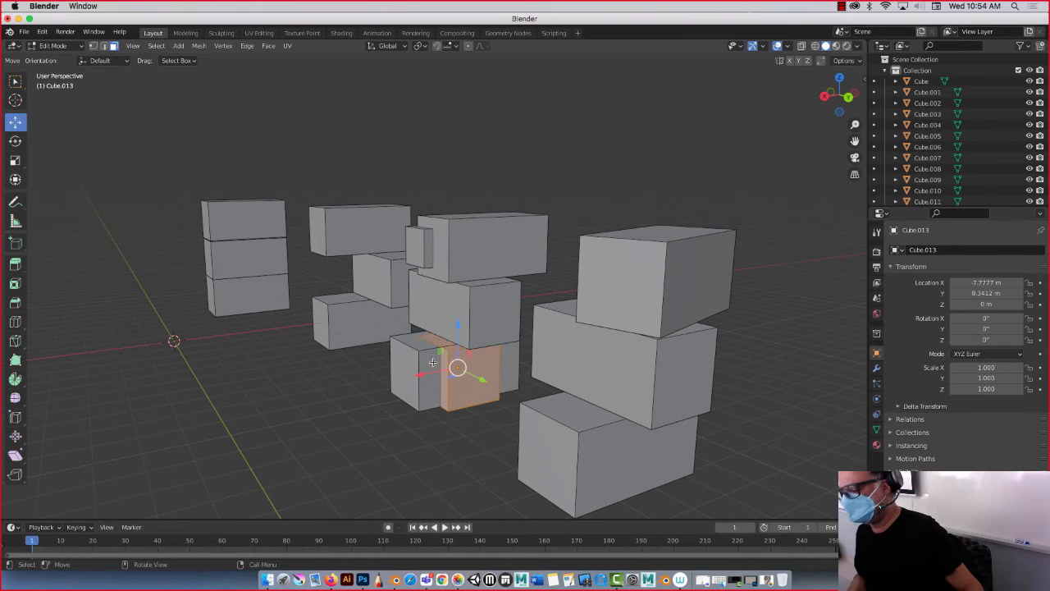
left_click(447, 336)
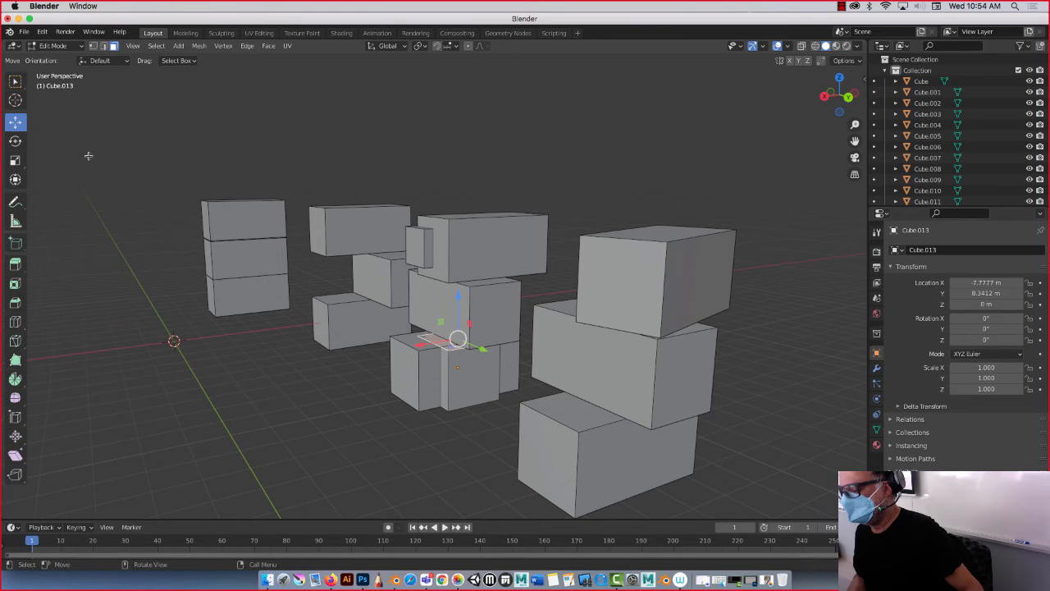
key("Tab")
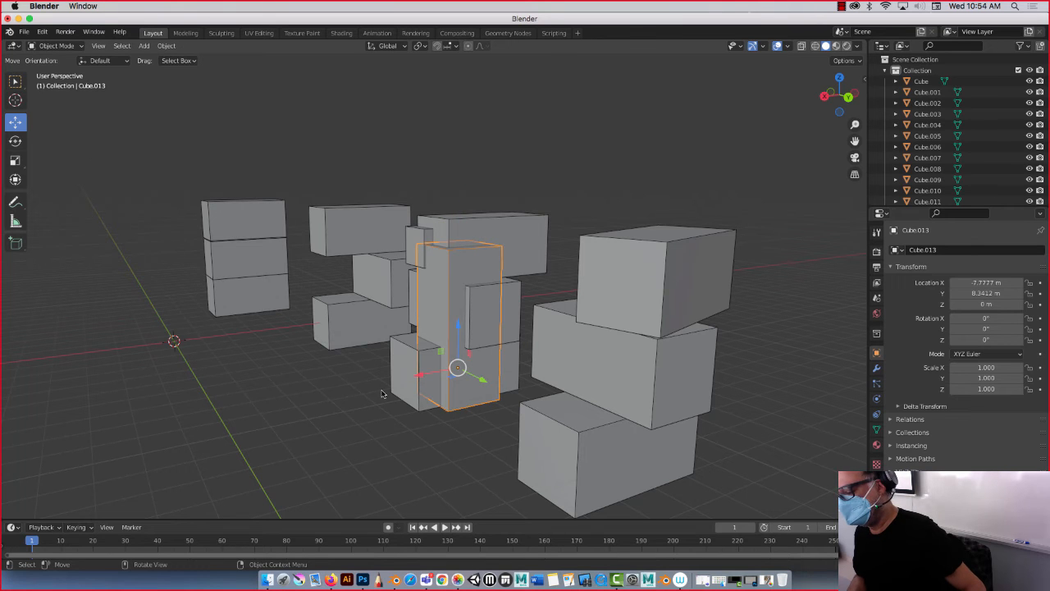
key("g")
key("x")
left_click_drag(412, 378, 416, 378)
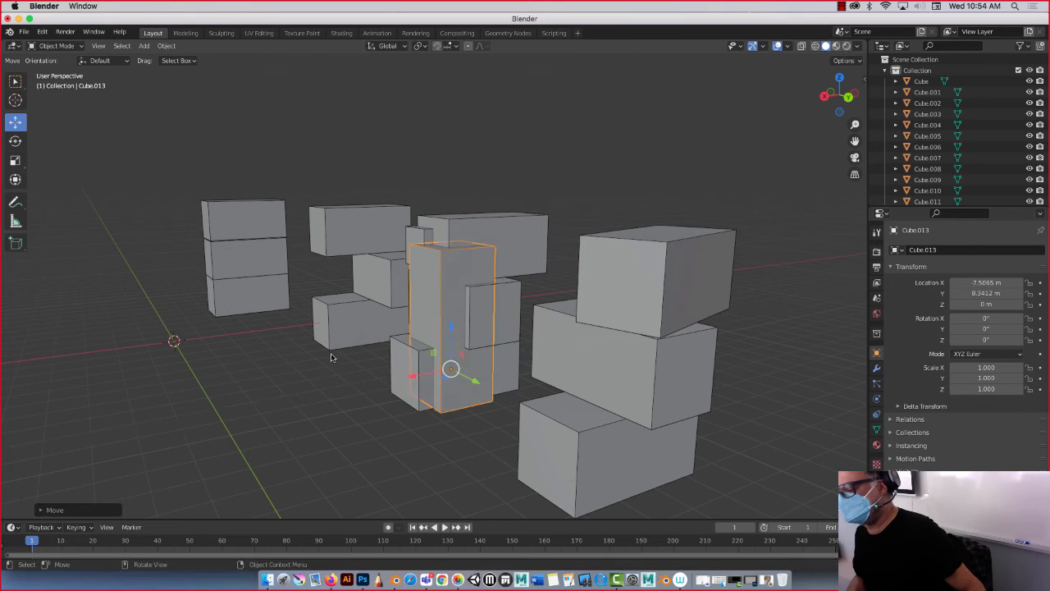
middle_click_drag(333, 358, 355, 351)
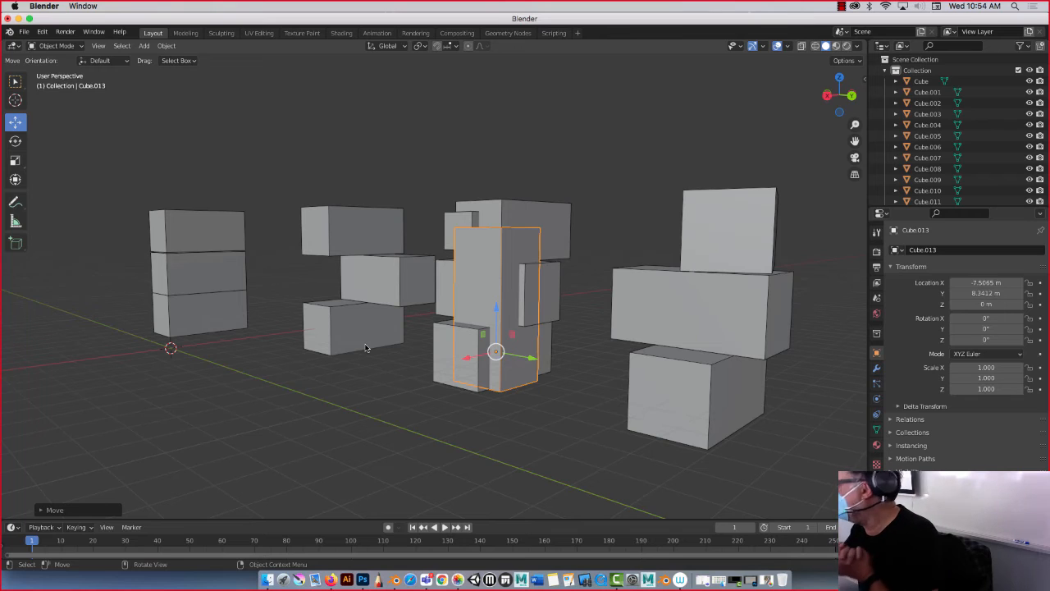
Duplicate the whole third stack with its added volumes and move the copy along X until its tall column is at about 6.11 m.
left_click_drag(427, 174, 482, 400)
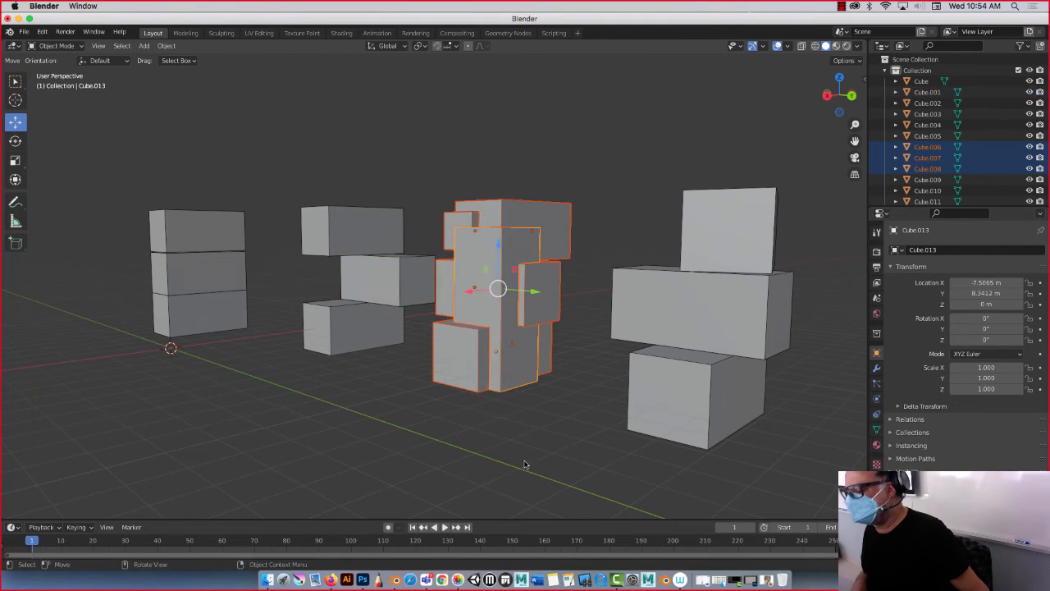
middle_click_drag(504, 226, 525, 223)
scroll(526, 225, "down", 3)
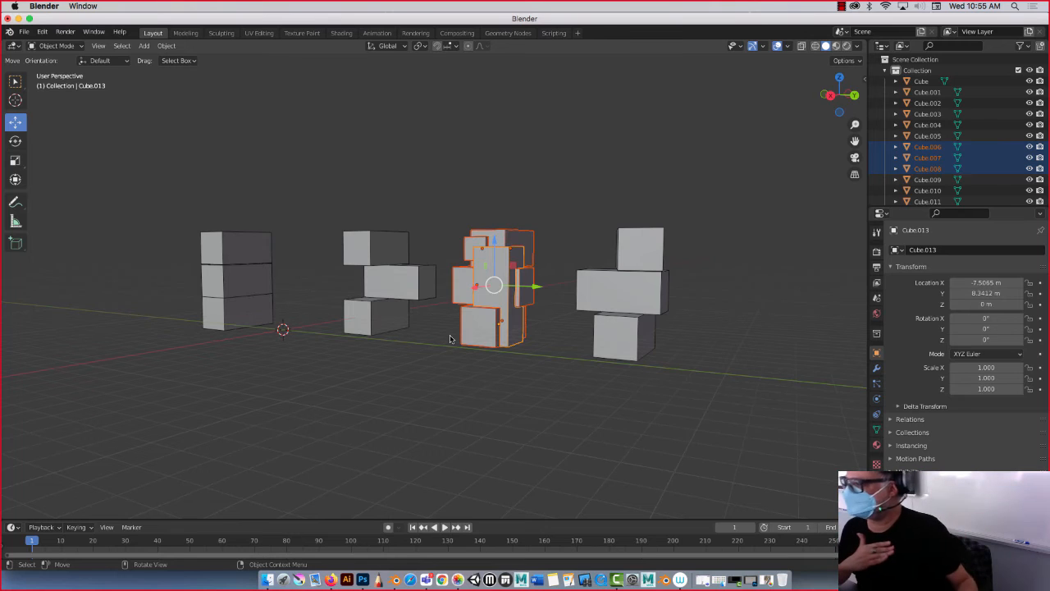
key("shift+d")
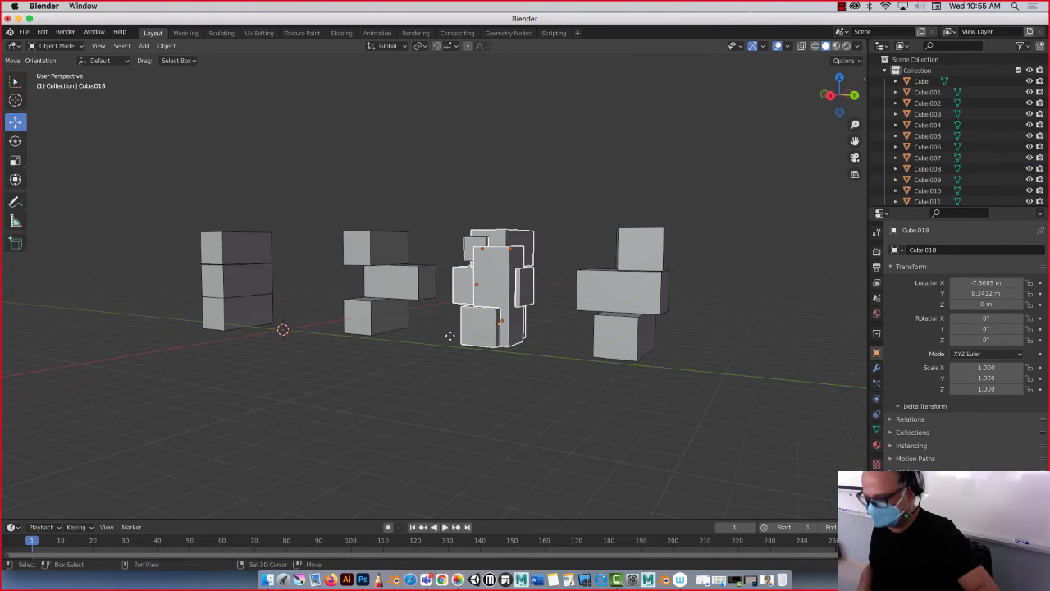
key("x")
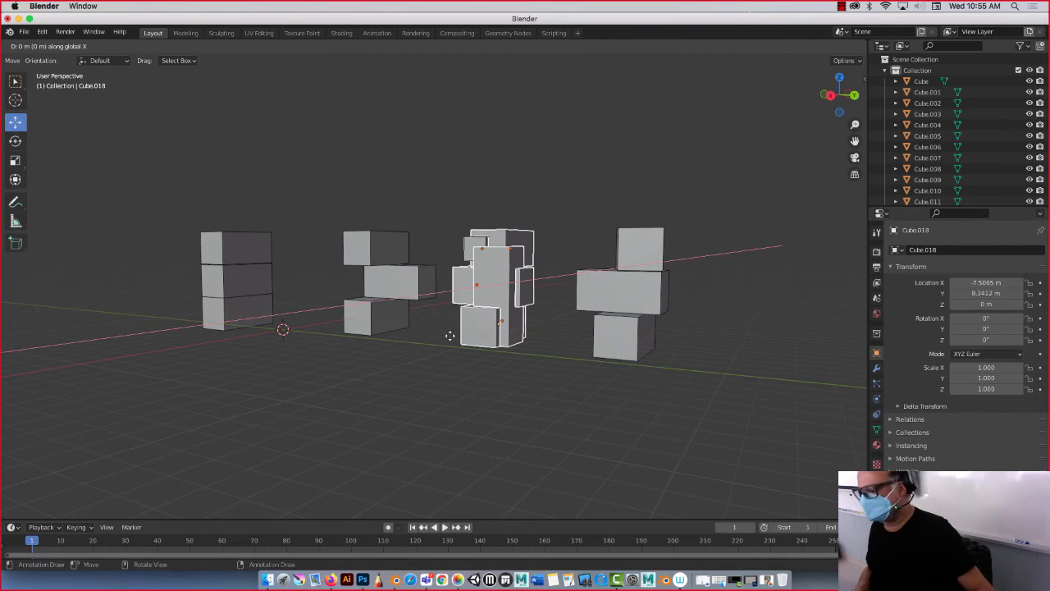
left_click(295, 403)
middle_click_drag(152, 280, 165, 290)
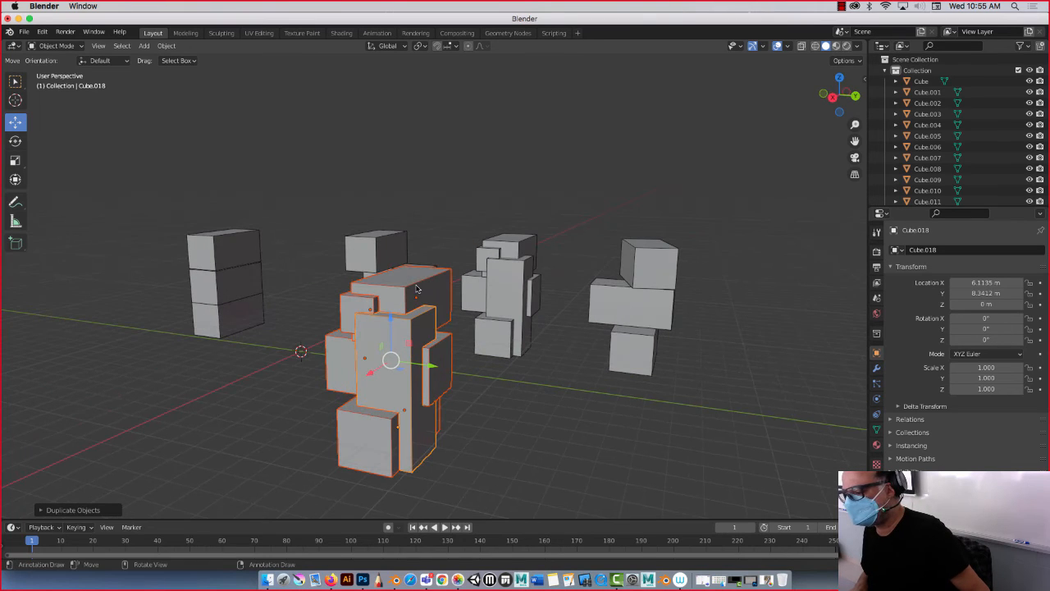
left_click(402, 289)
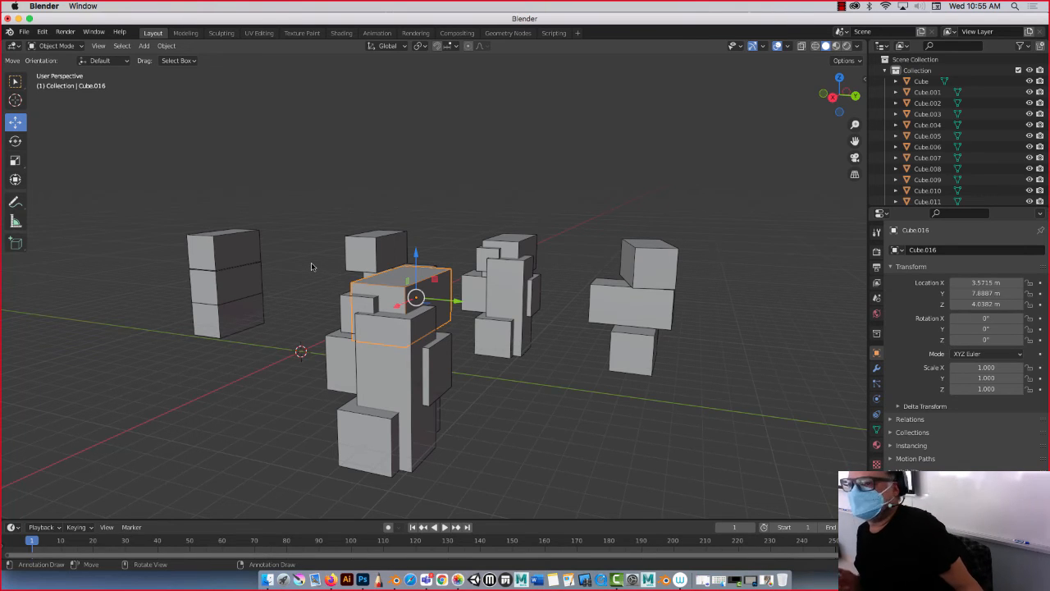
left_click(198, 248)
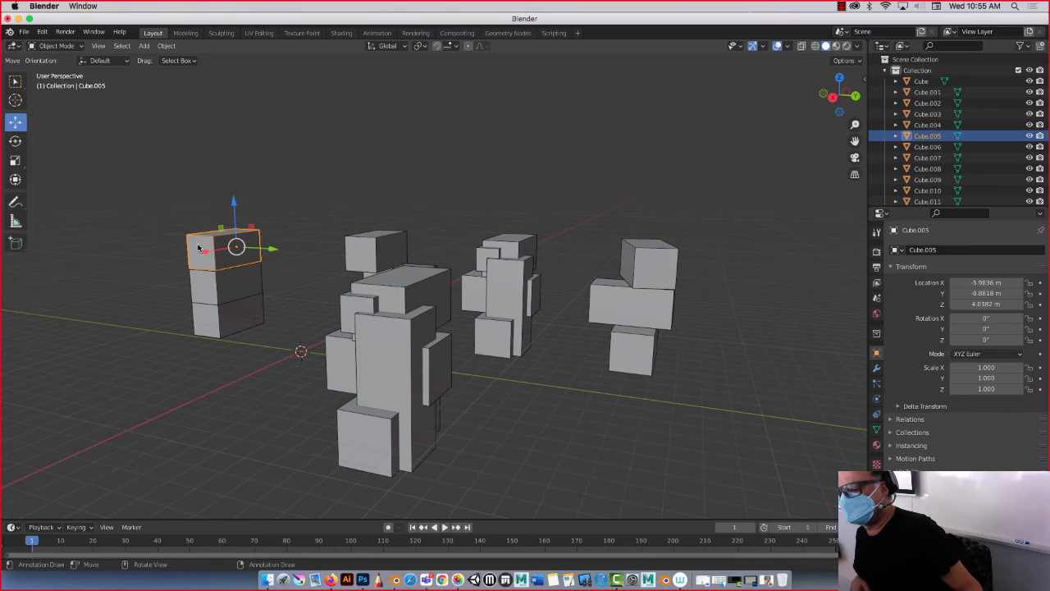
left_click(203, 284)
left_click(198, 308)
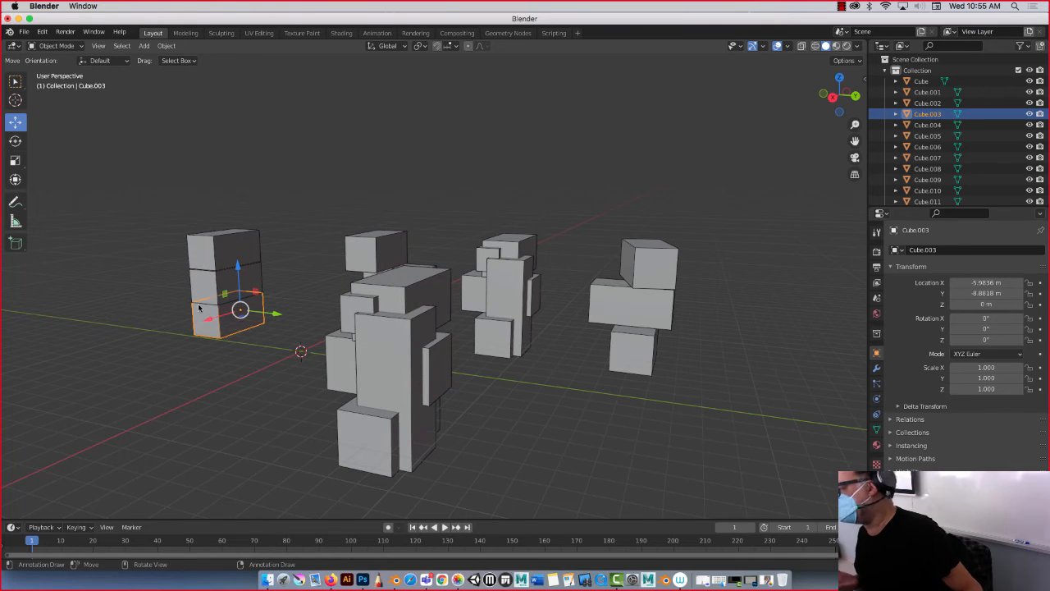
Slope the roof of the duplicated stack's top box by lowering its long top edge on the negative Y side by about 0.31 m.
left_click(397, 286)
scroll(402, 316, "up", 3)
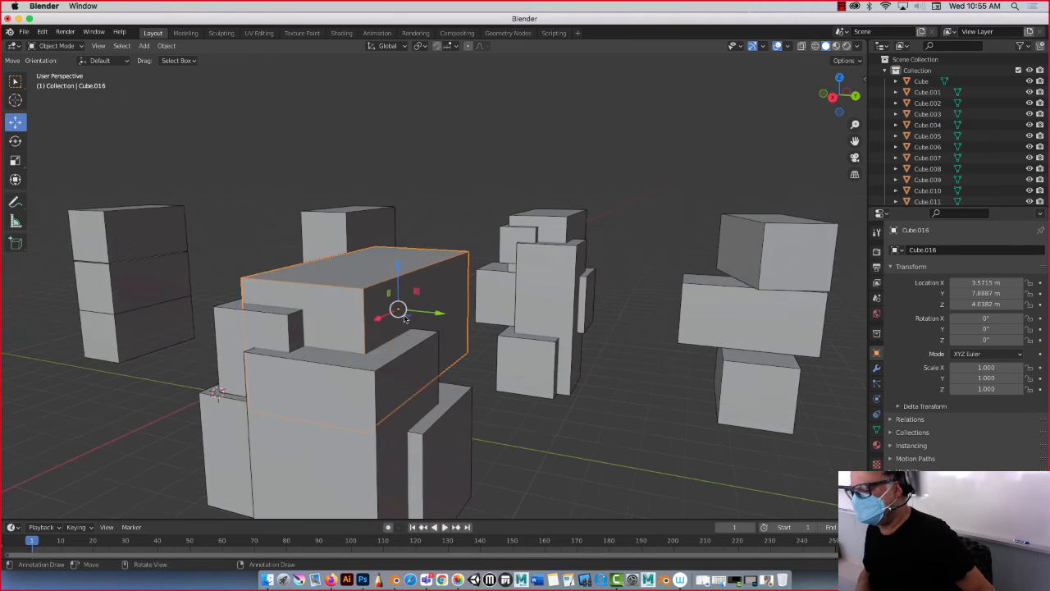
key("Tab")
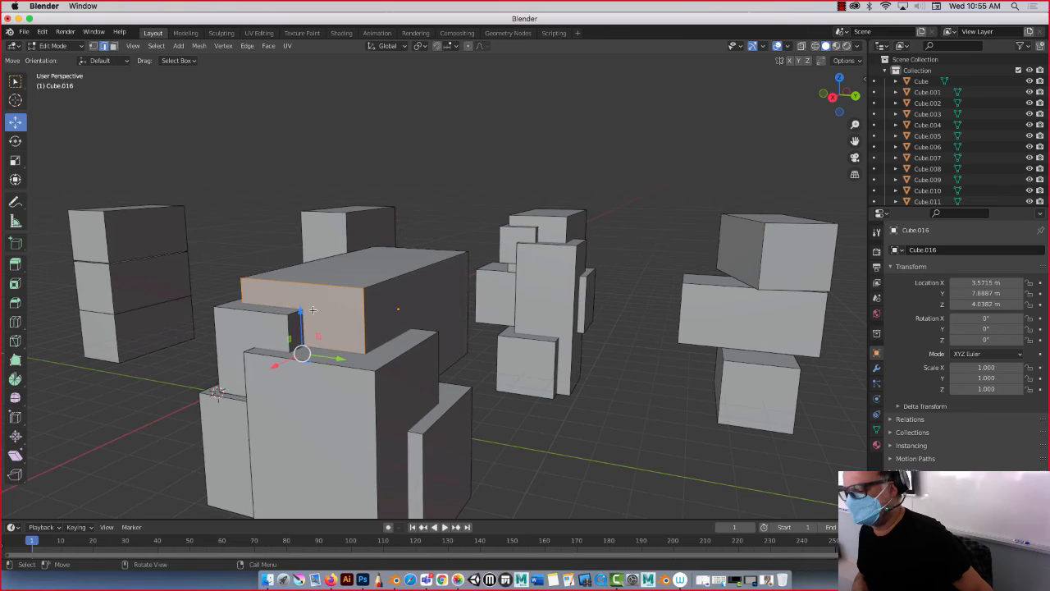
left_click(287, 268)
key("g")
key("z")
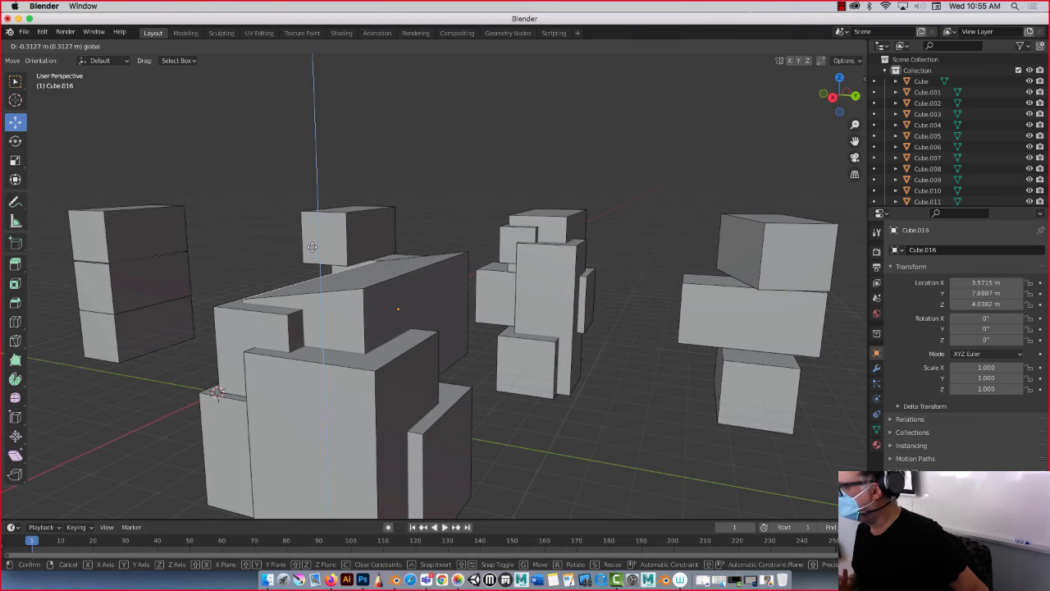
left_click(312, 247)
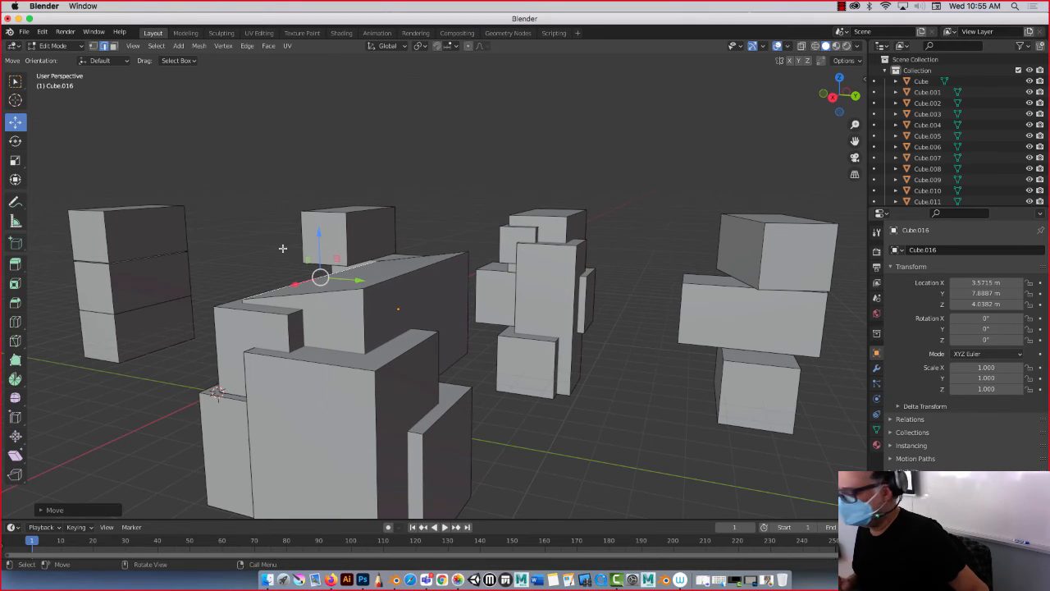
key("Tab")
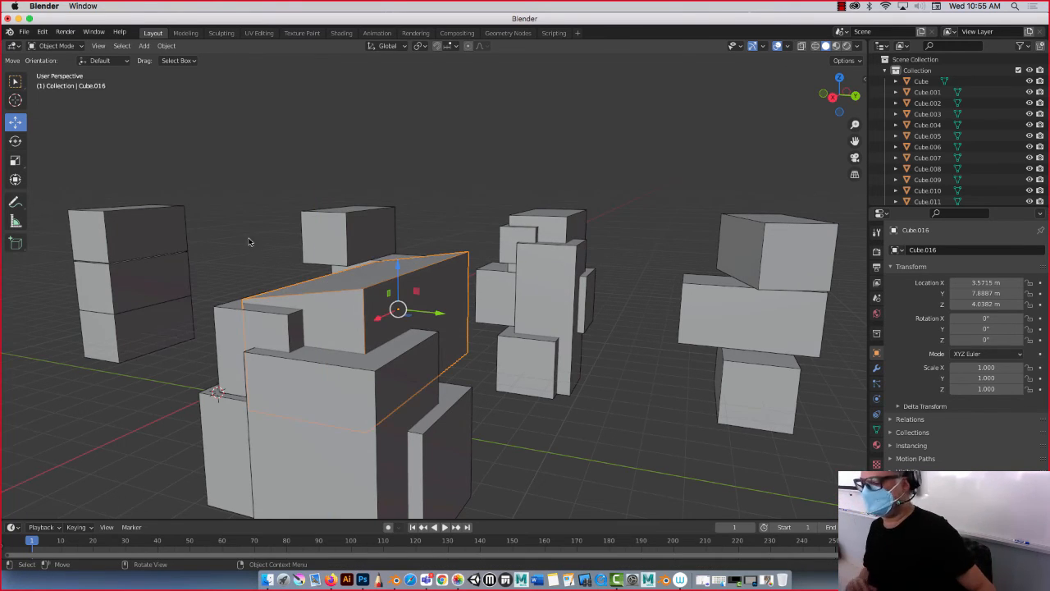
Duplicate the bottom box of the copied stack and raise the duplicate along Z to about 2.06 m.
middle_click_drag(249, 241, 333, 426)
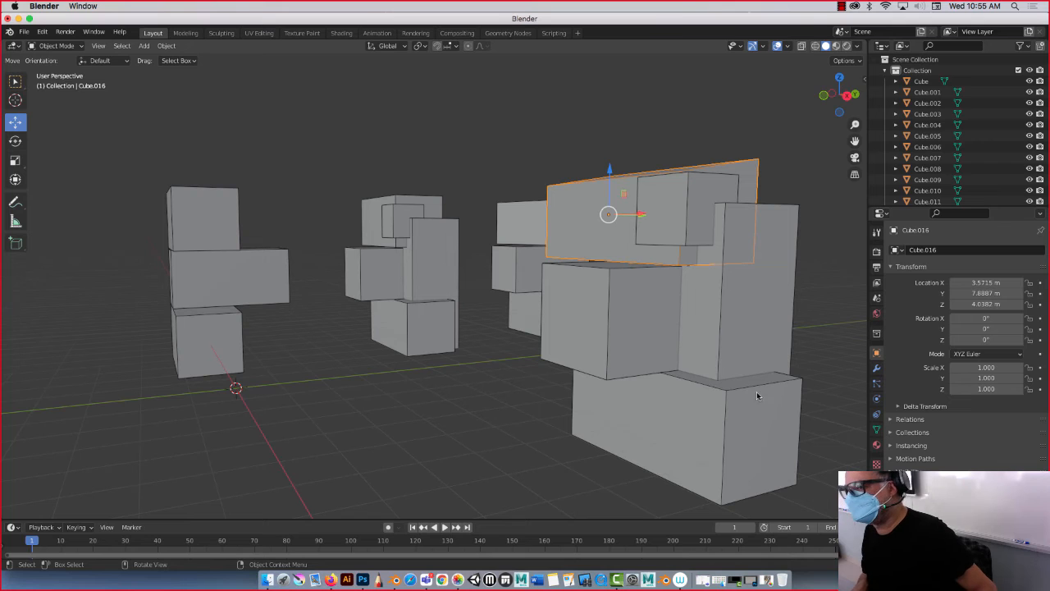
left_click(733, 402)
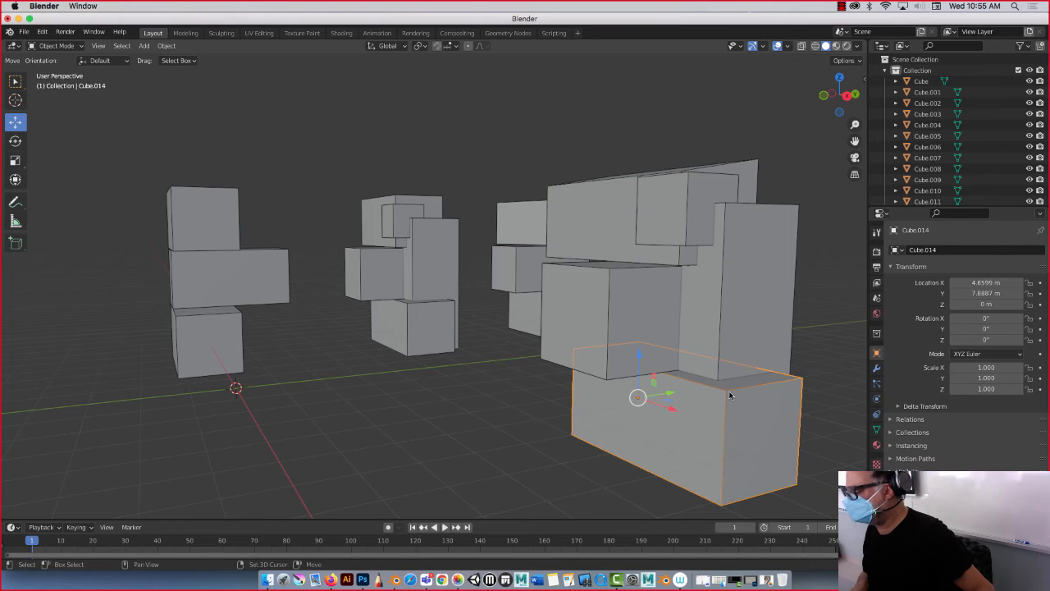
middle_click_drag(802, 408, 630, 379, "shift")
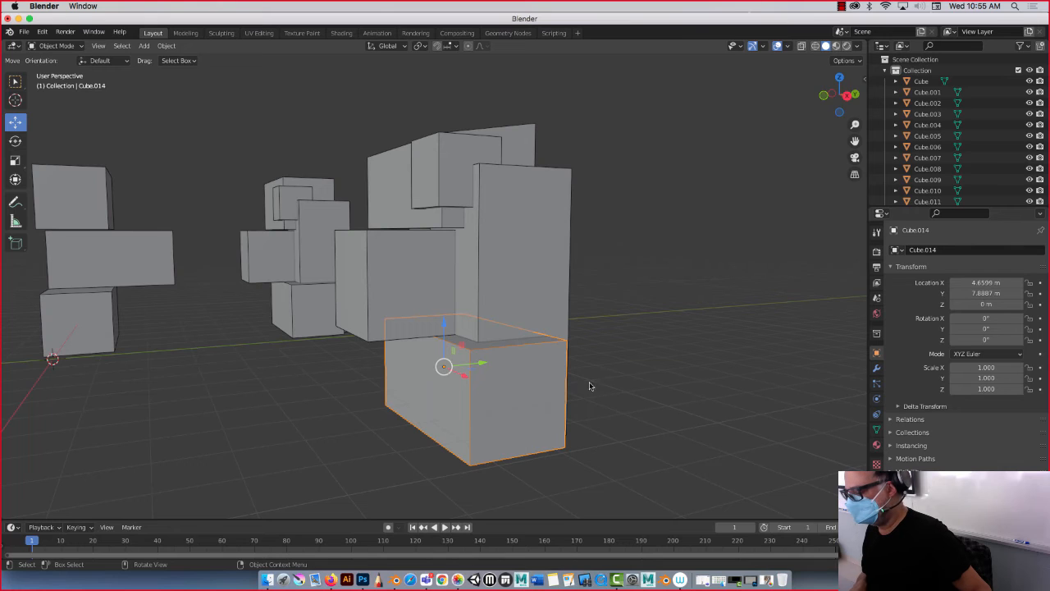
right_click(528, 371)
left_click(528, 369)
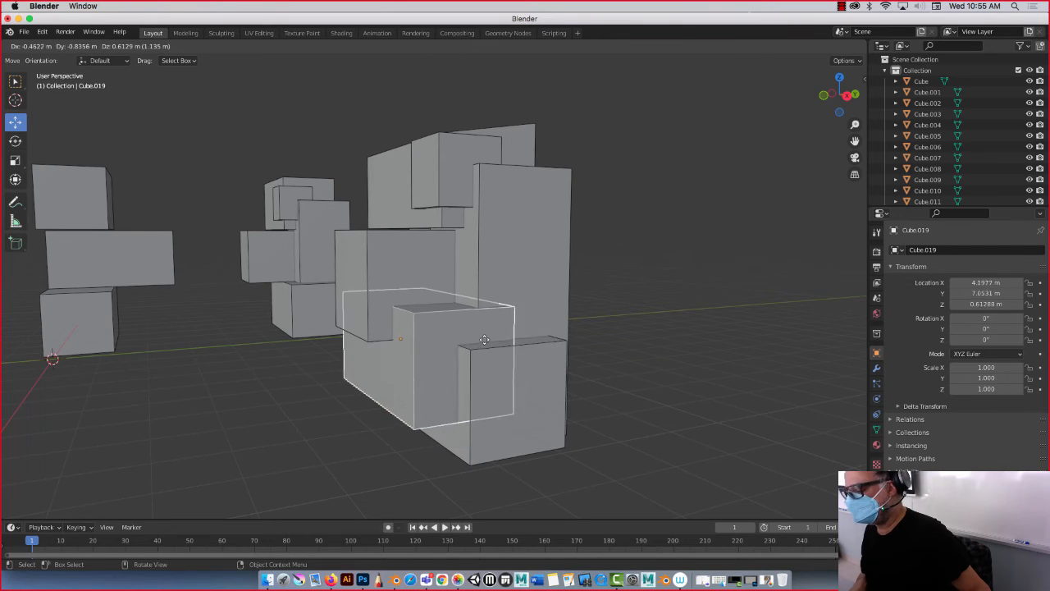
key("z")
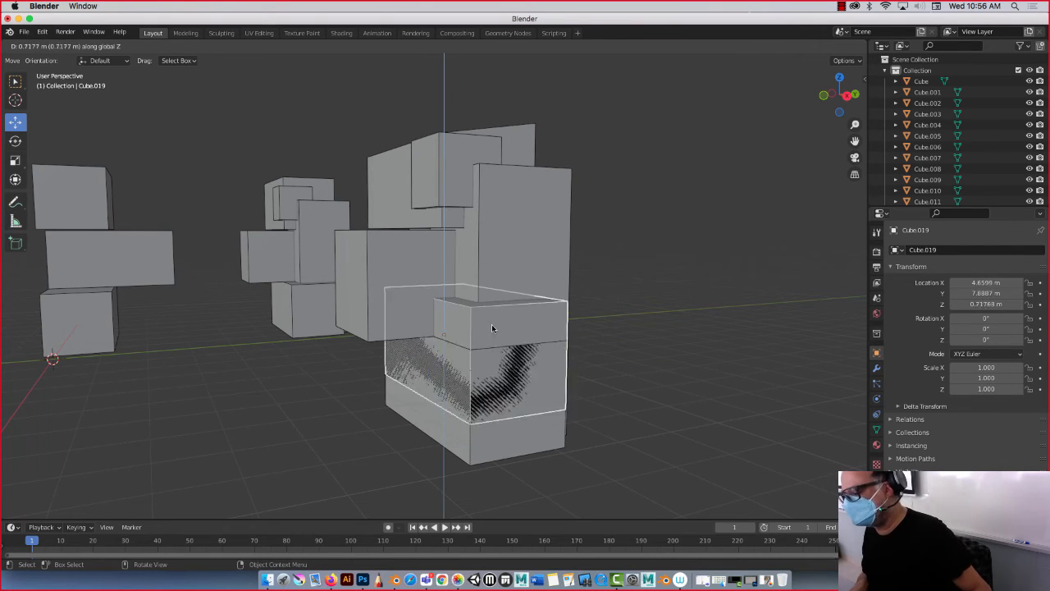
left_click(495, 275)
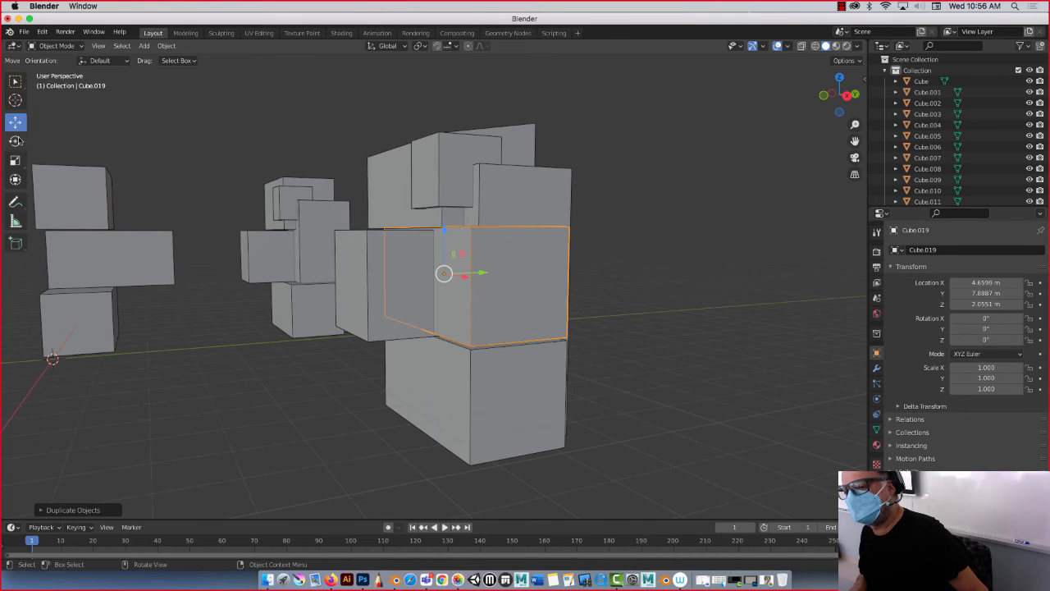
Flatten the duplicated box along Z into a thin slab with a Z scale of about -0.074.
left_click(15, 161)
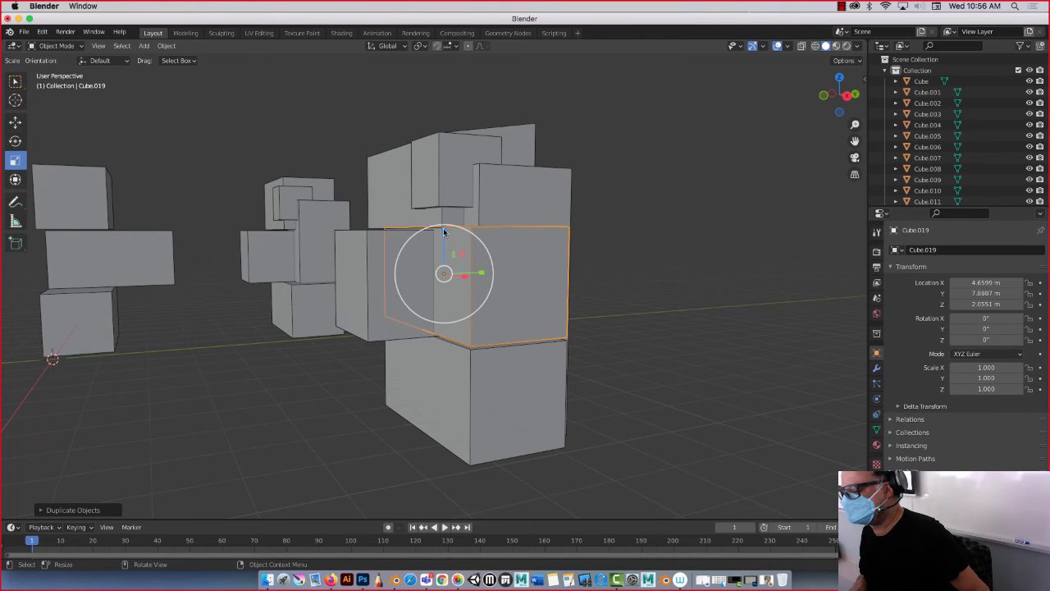
left_click_drag(443, 232, 440, 271)
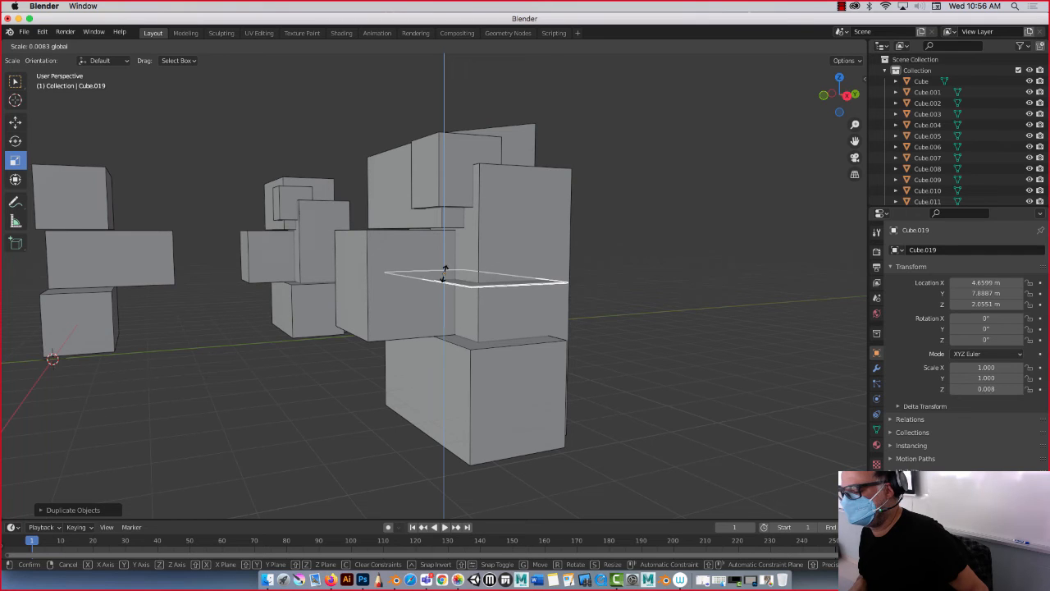
left_click(443, 276)
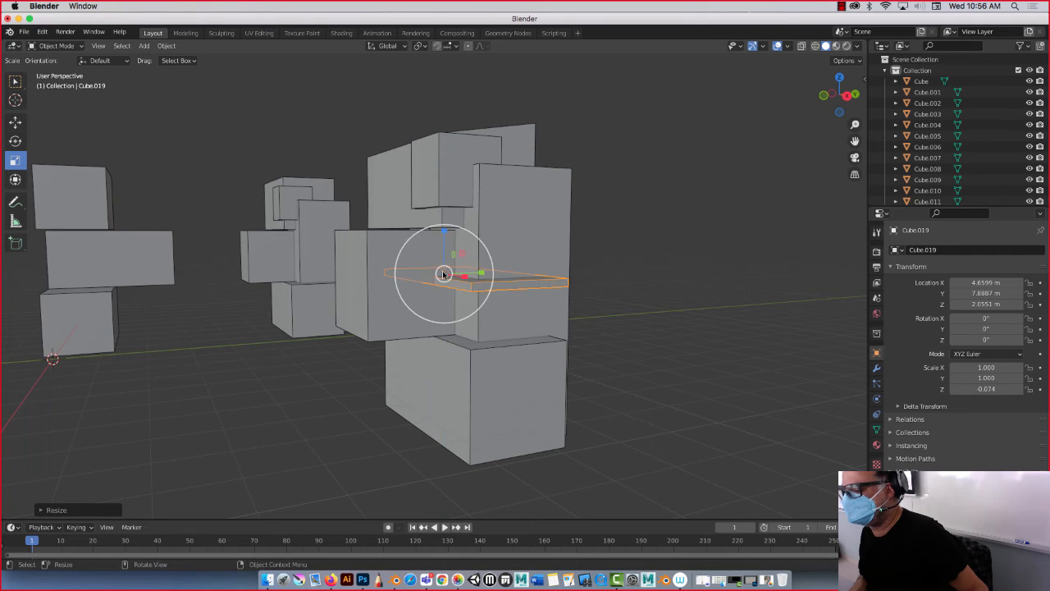
Lay the slab on top of the bottom box as an overhang, at about X 5.34 m, Y 7.44 m and Z 0.98 m.
left_click(15, 122)
middle_click_drag(237, 159, 379, 329)
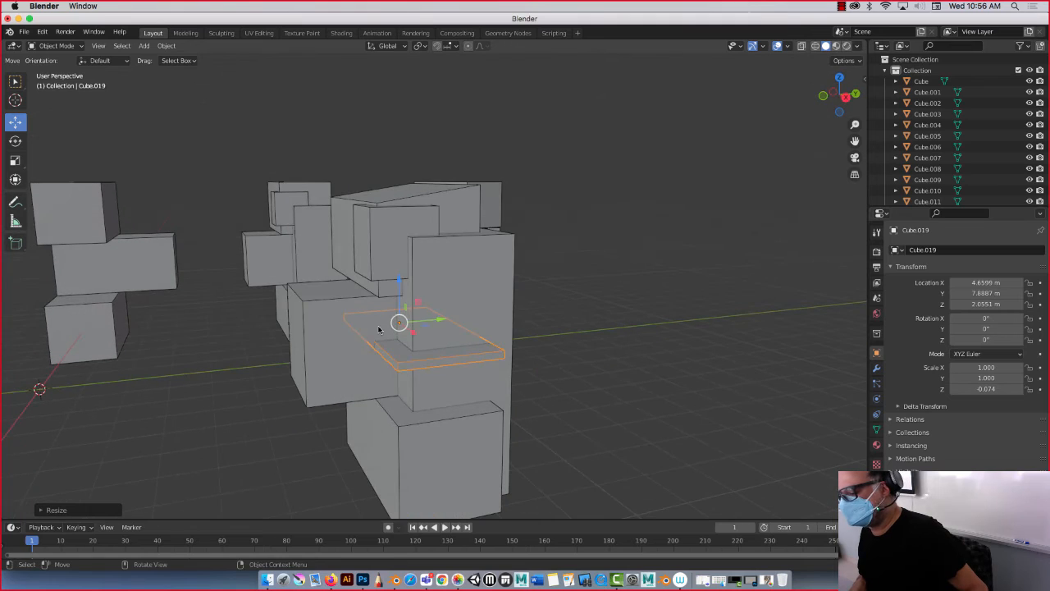
left_click_drag(400, 299, 383, 344)
left_click_drag(435, 367, 403, 397)
middle_click_drag(250, 405, 262, 394)
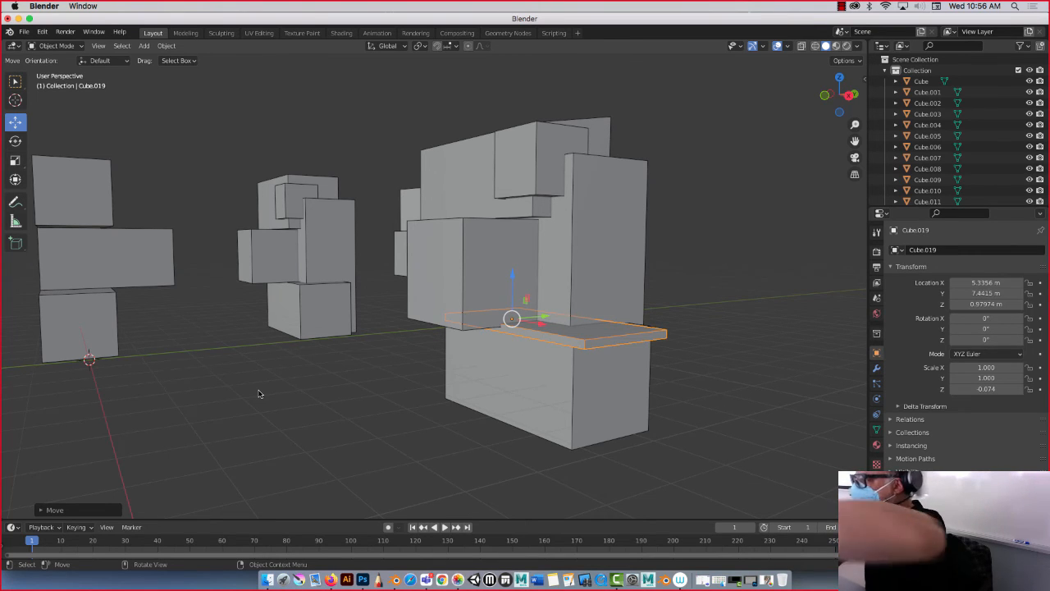
Shift the overhang slab on the copied stack's bottom box along Y to about 7.26 m.
middle_click_drag(266, 402, 263, 399)
left_click(258, 156)
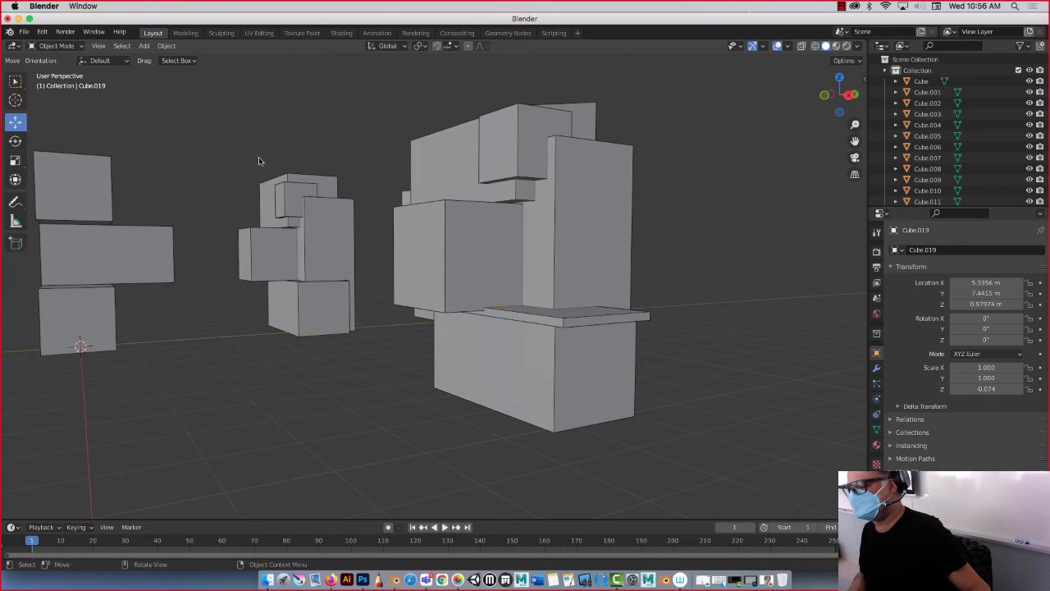
left_click(567, 316)
key("g")
key("y")
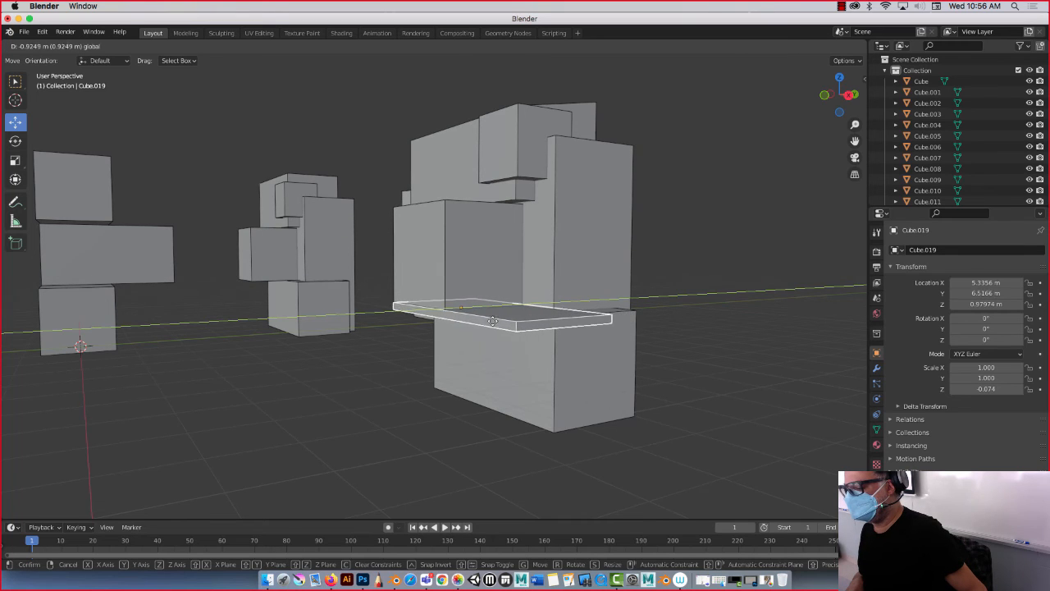
left_click(510, 309)
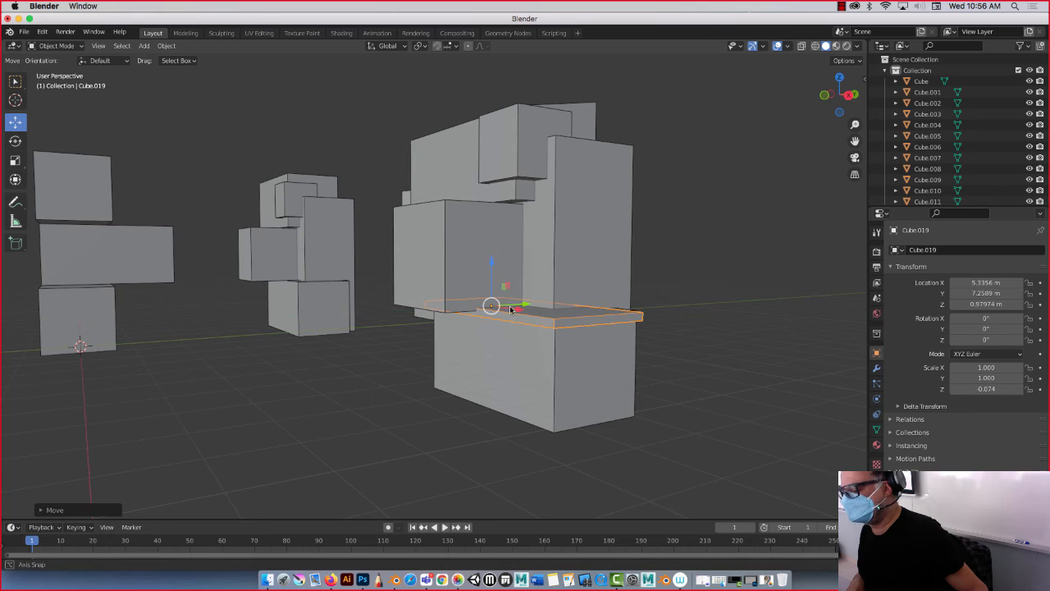
Compare the flat top box of the original stack with the sloped-roof box of the copied stack.
middle_click_drag(510, 309, 427, 159)
left_click(380, 135)
left_click(295, 155)
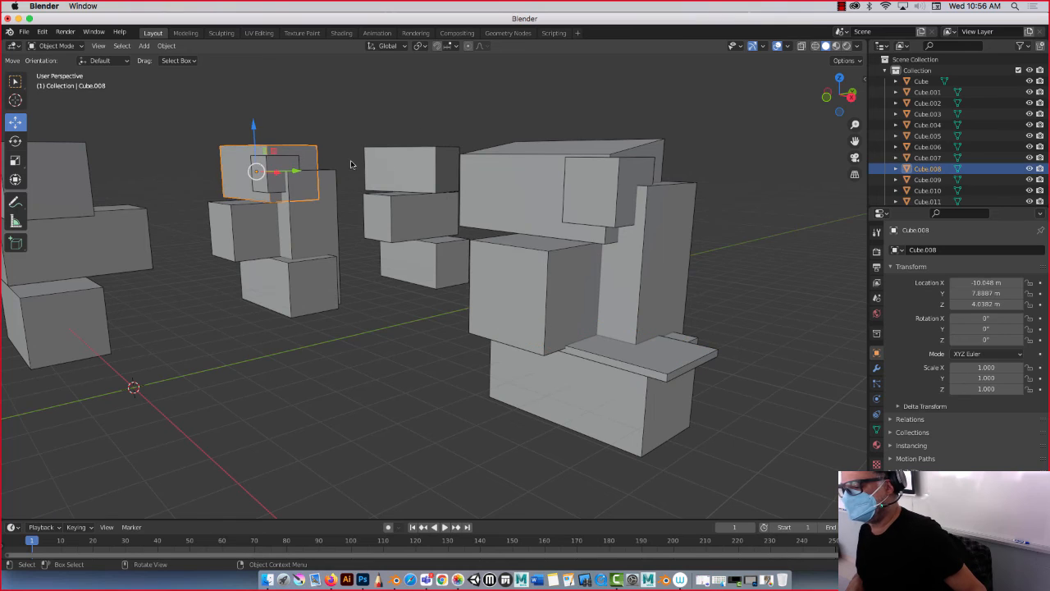
left_click(505, 161)
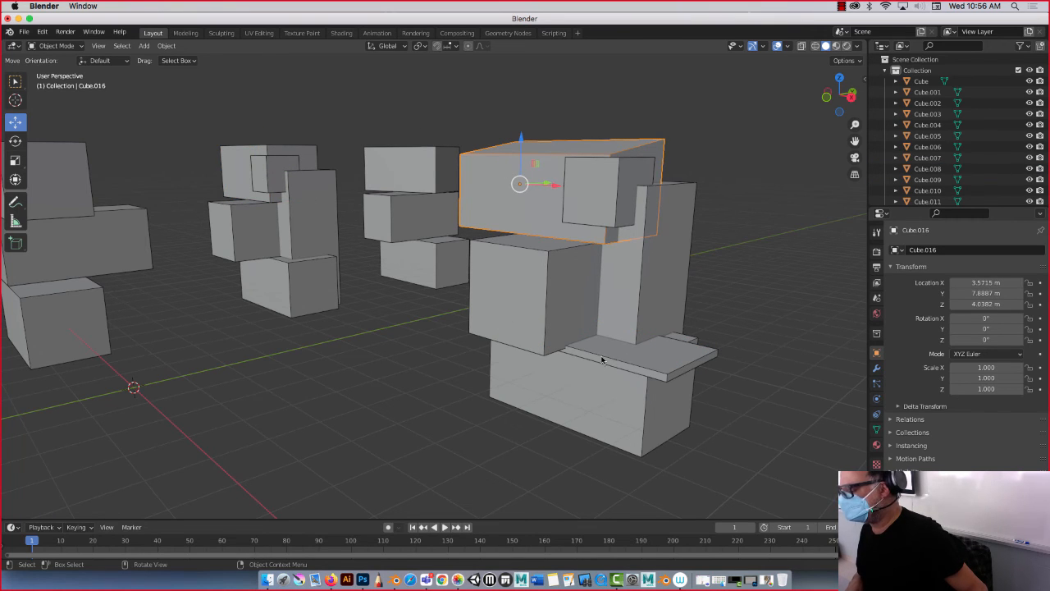
Duplicate the overhang slab and raise the copy along Z to about 3.08 m.
middle_click_drag(632, 349, 592, 334)
left_click(445, 285)
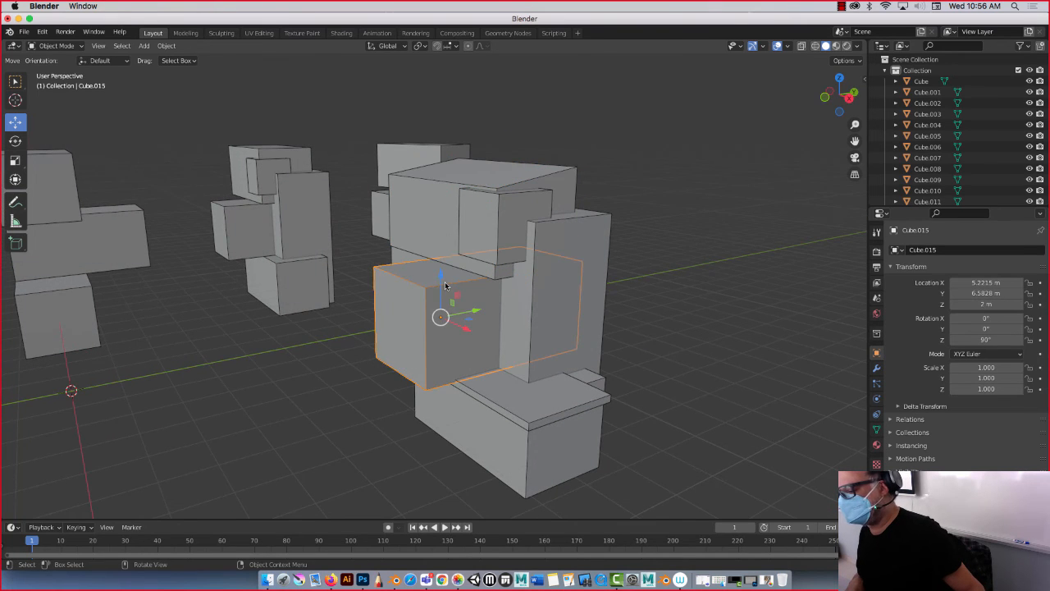
left_click(512, 406)
key("shift+d")
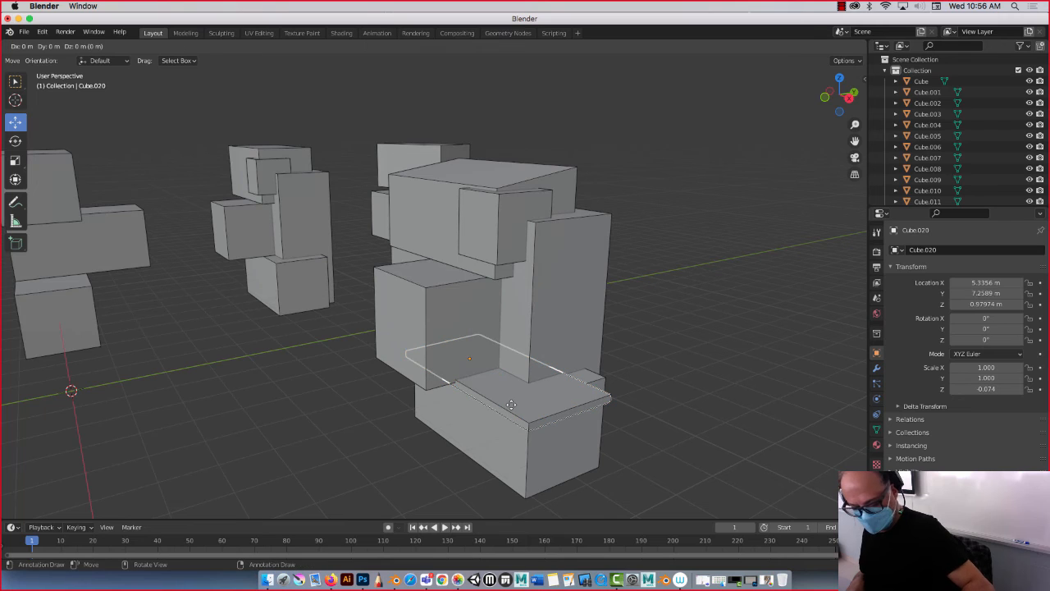
key("z")
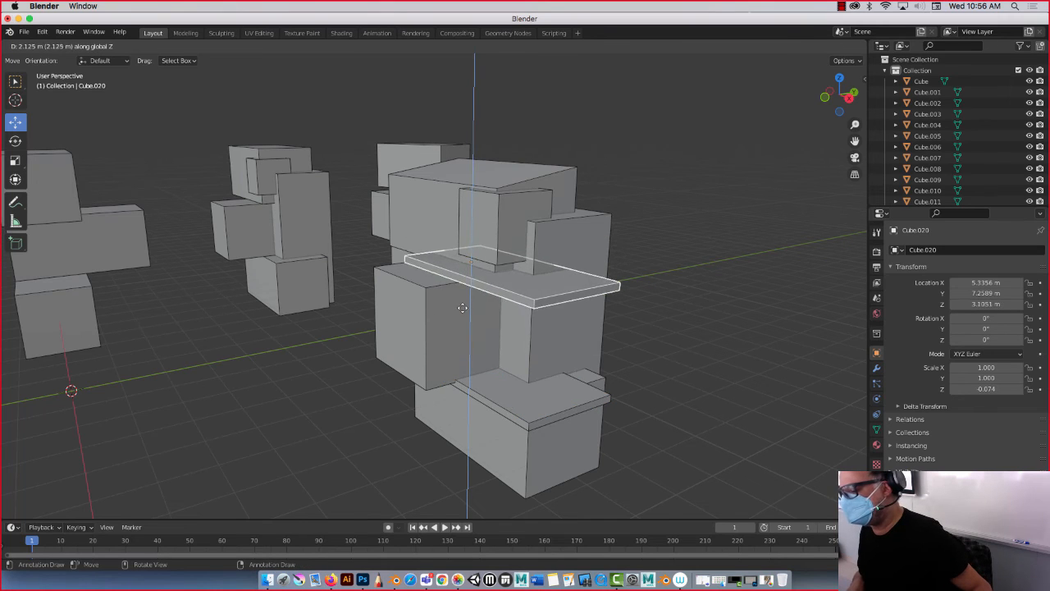
left_click(457, 312)
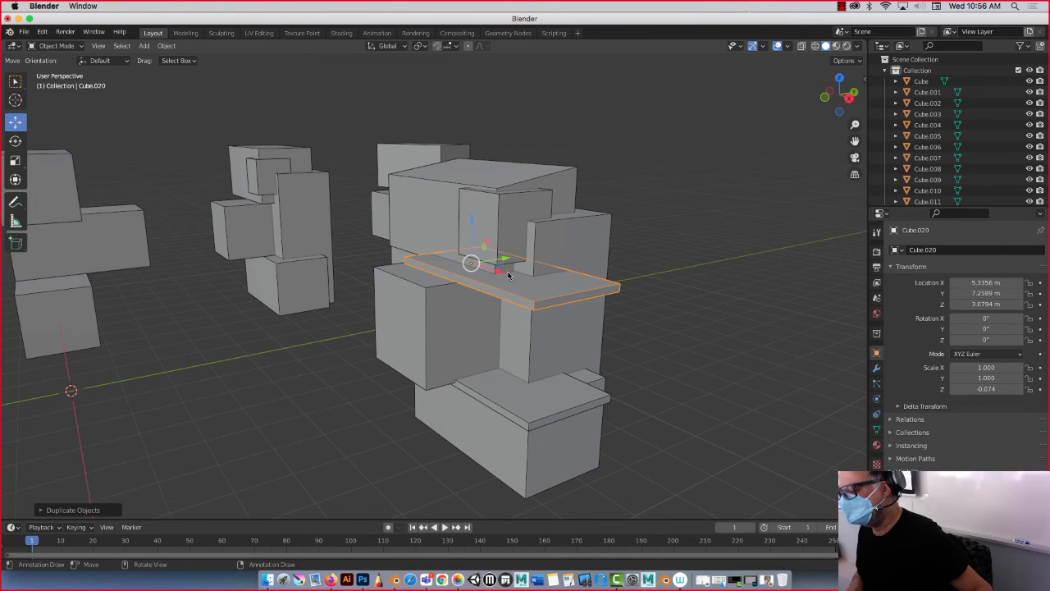
Shift the duplicated slab over the middle box as a second overhang, at about X 3.40 m and Y 6.51 m.
left_click_drag(508, 276, 424, 259)
mouse_move(369, 370)
middle_mouse_down()
mouse_move(369, 356)
mouse_move(378, 377)
middle_mouse_up()
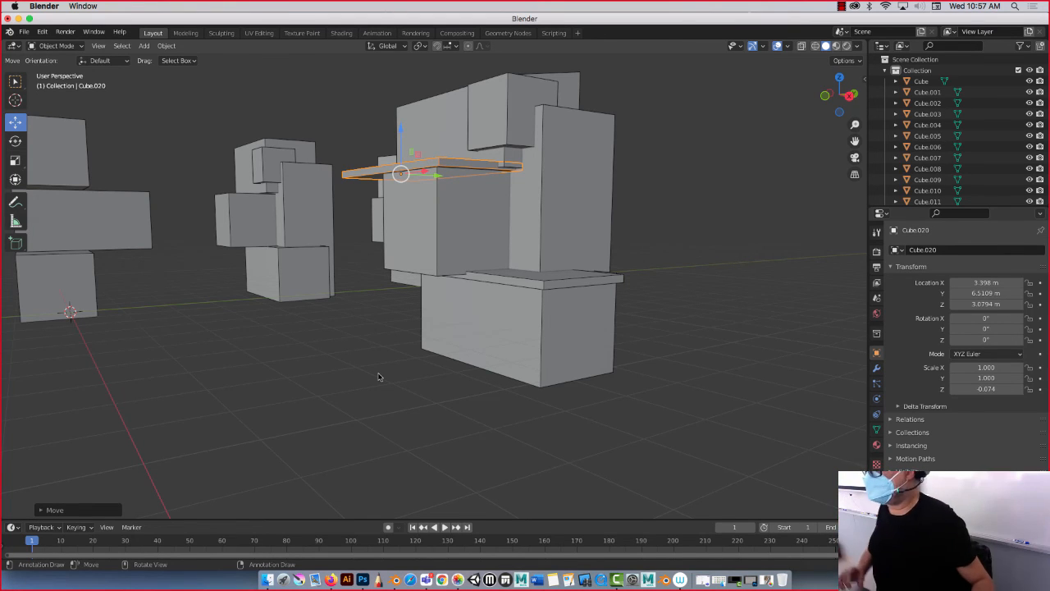
middle_click_drag(379, 376, 351, 361)
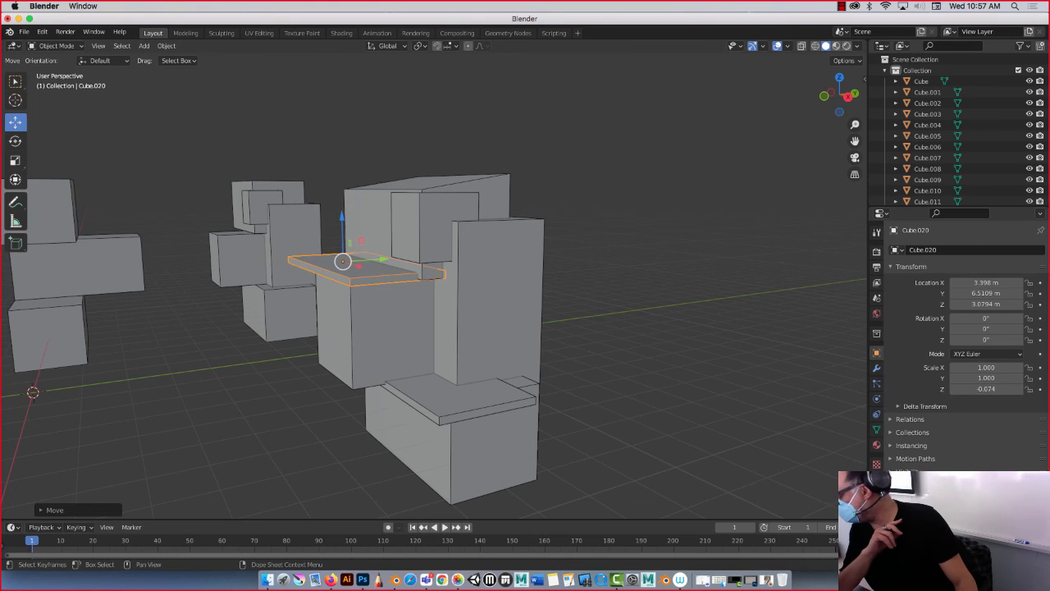
Narrow the Blender window to uncover the Teams meeting chat beside it, and check the class replies before returning to the scene.
left_click_drag(1048, 570, 914, 570)
scroll(433, 351, "down", 2)
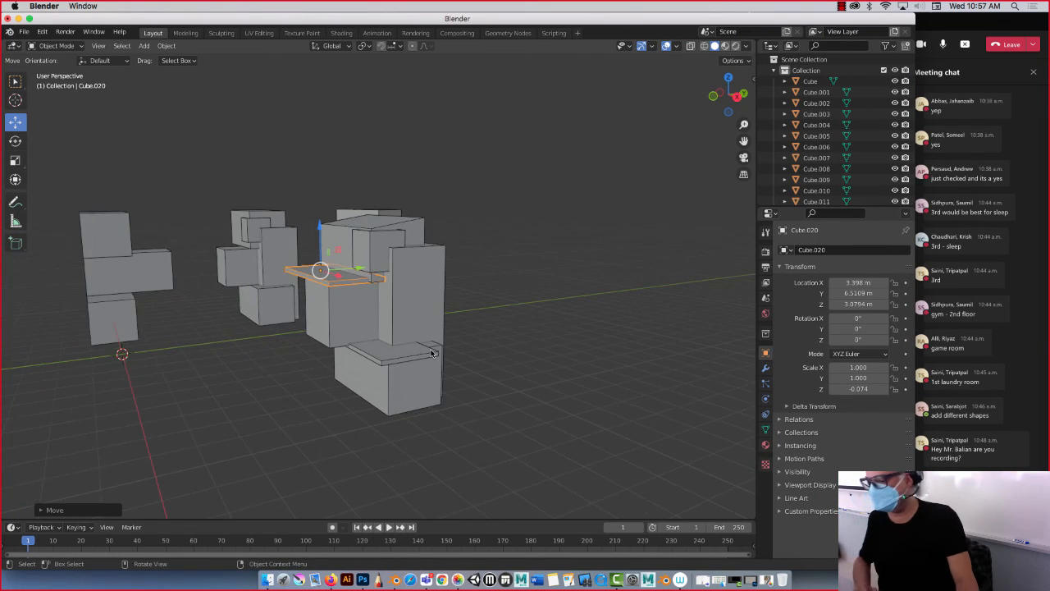
mouse_move(432, 351)
middle_mouse_down()
mouse_move(430, 342)
mouse_move(414, 364)
mouse_move(438, 362)
middle_mouse_up()
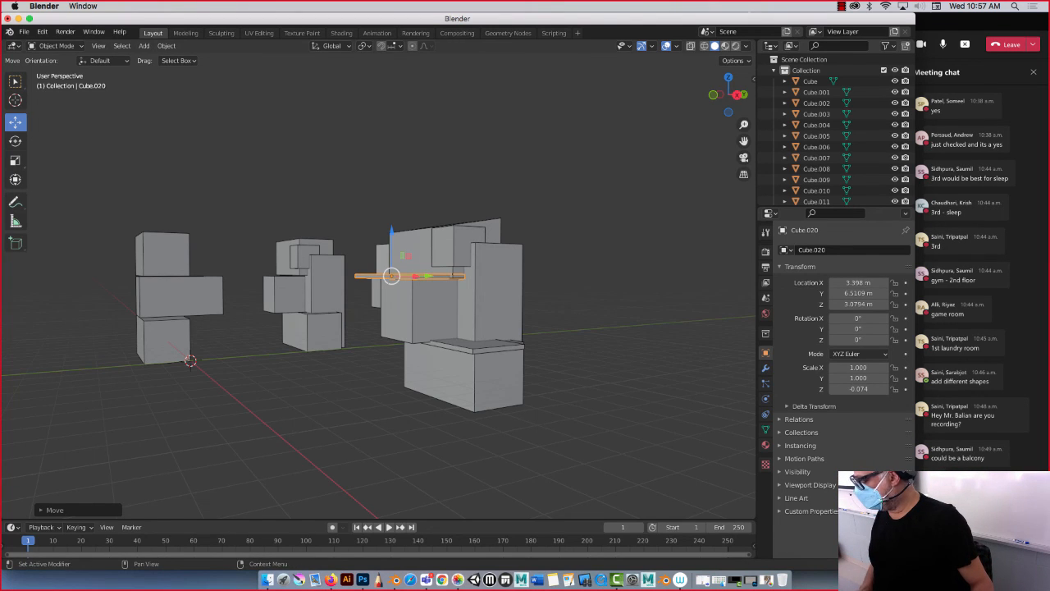
left_click_drag(914, 287, 935, 287)
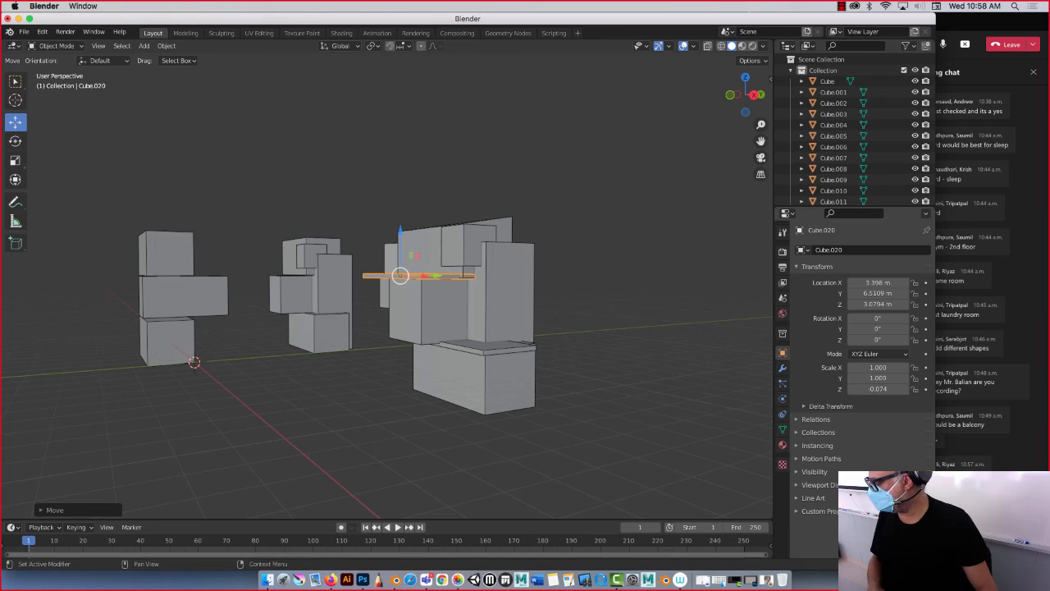
left_click(967, 525)
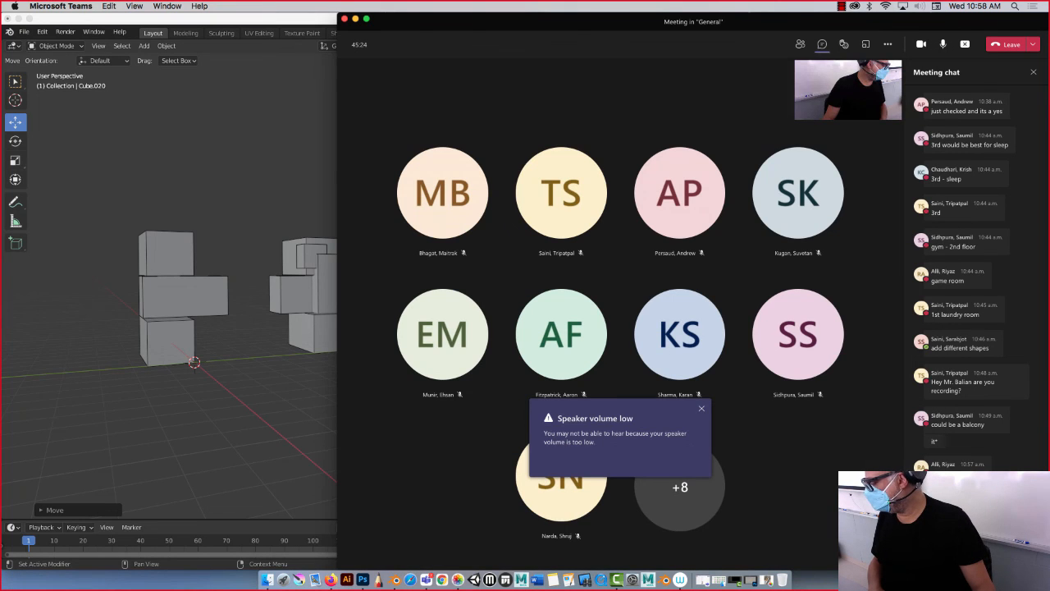
left_click(330, 418)
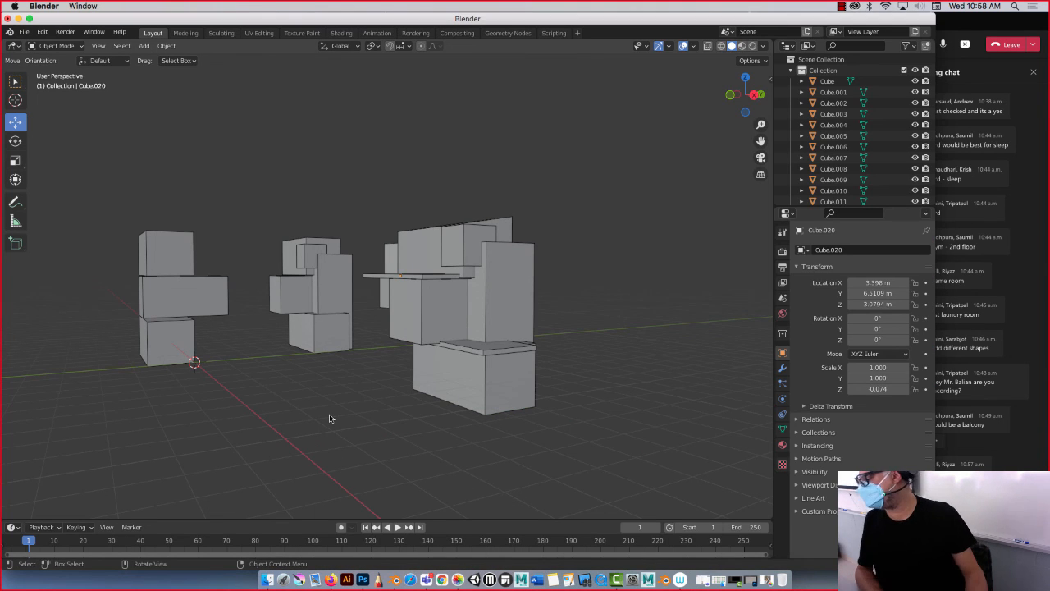